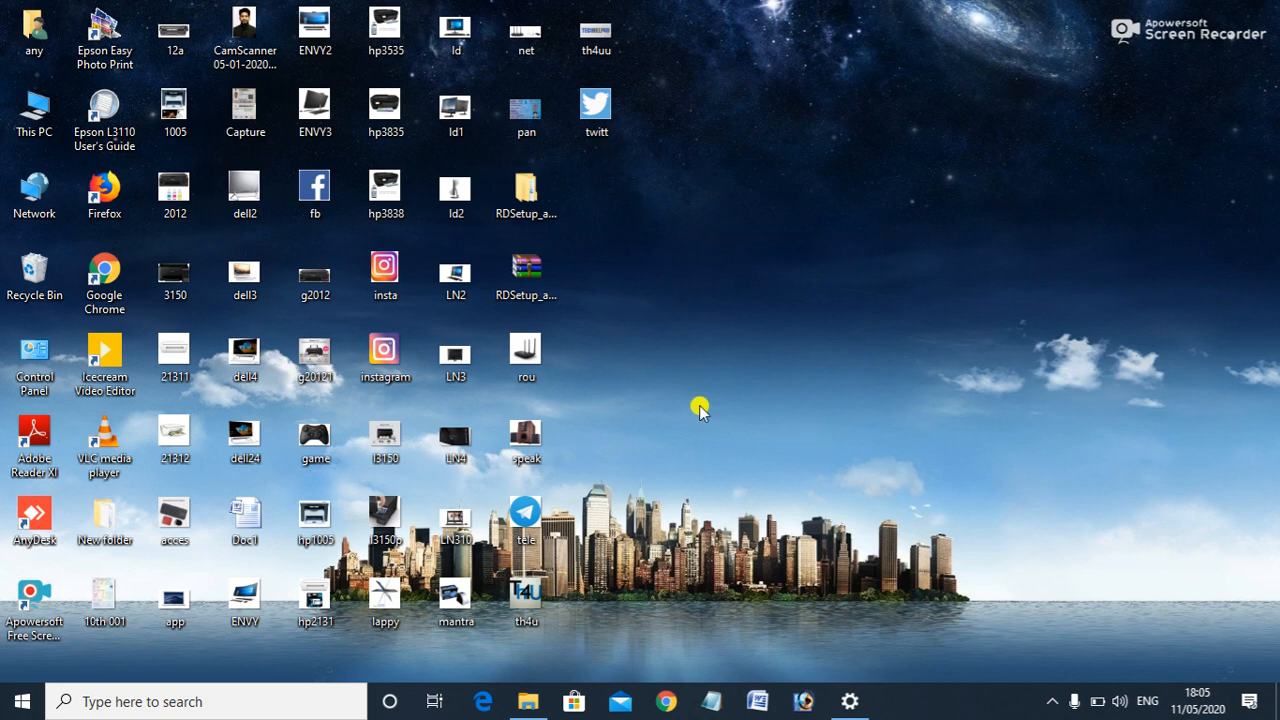
right_click(905, 174)
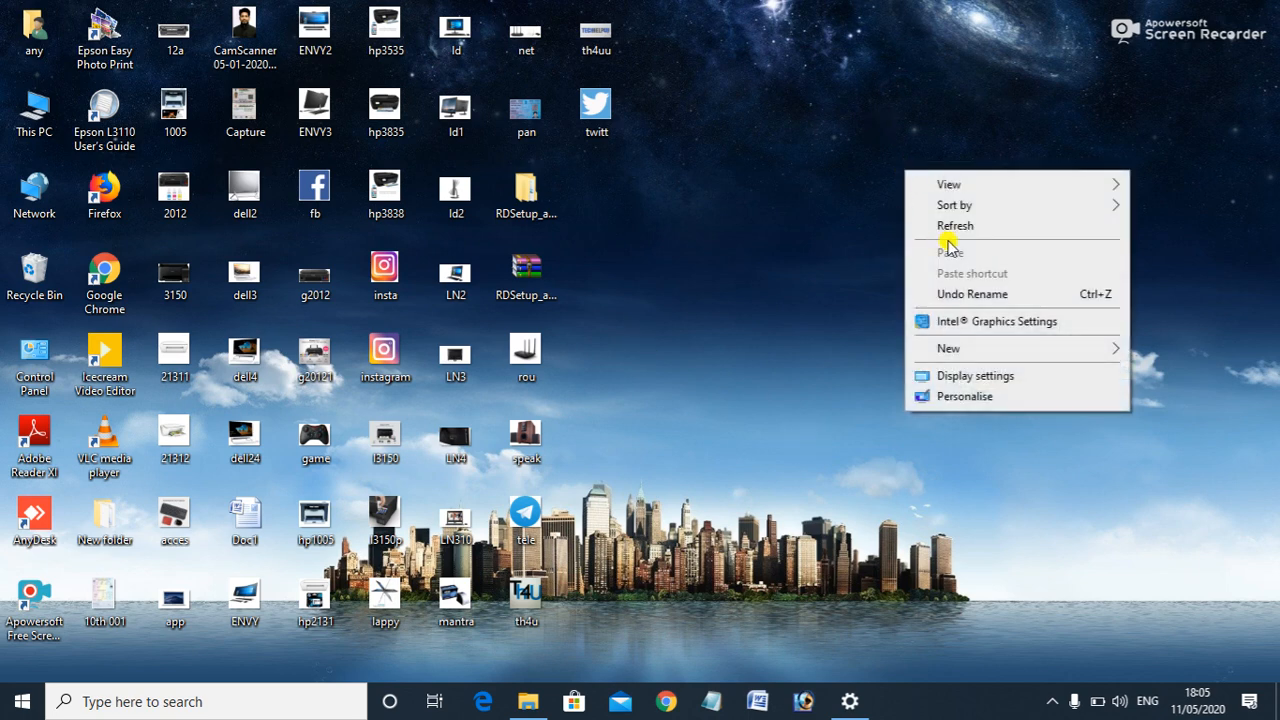
click(976, 230)
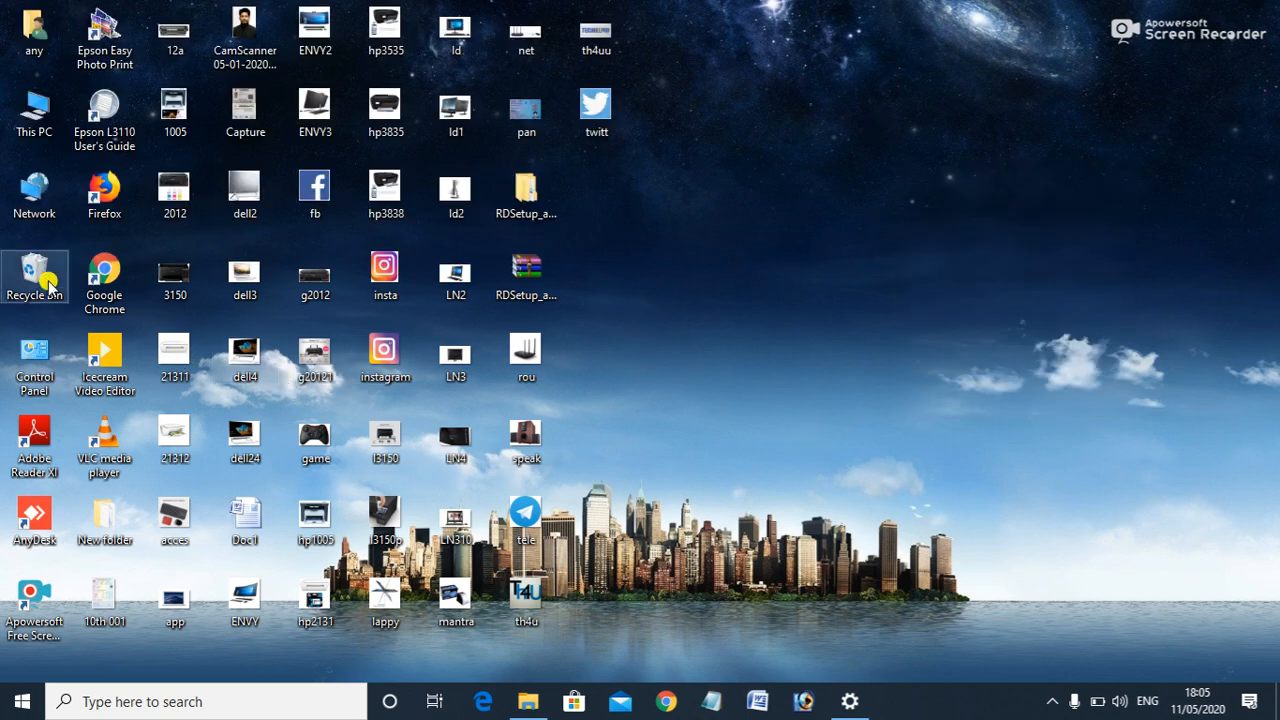
double_click(36, 128)
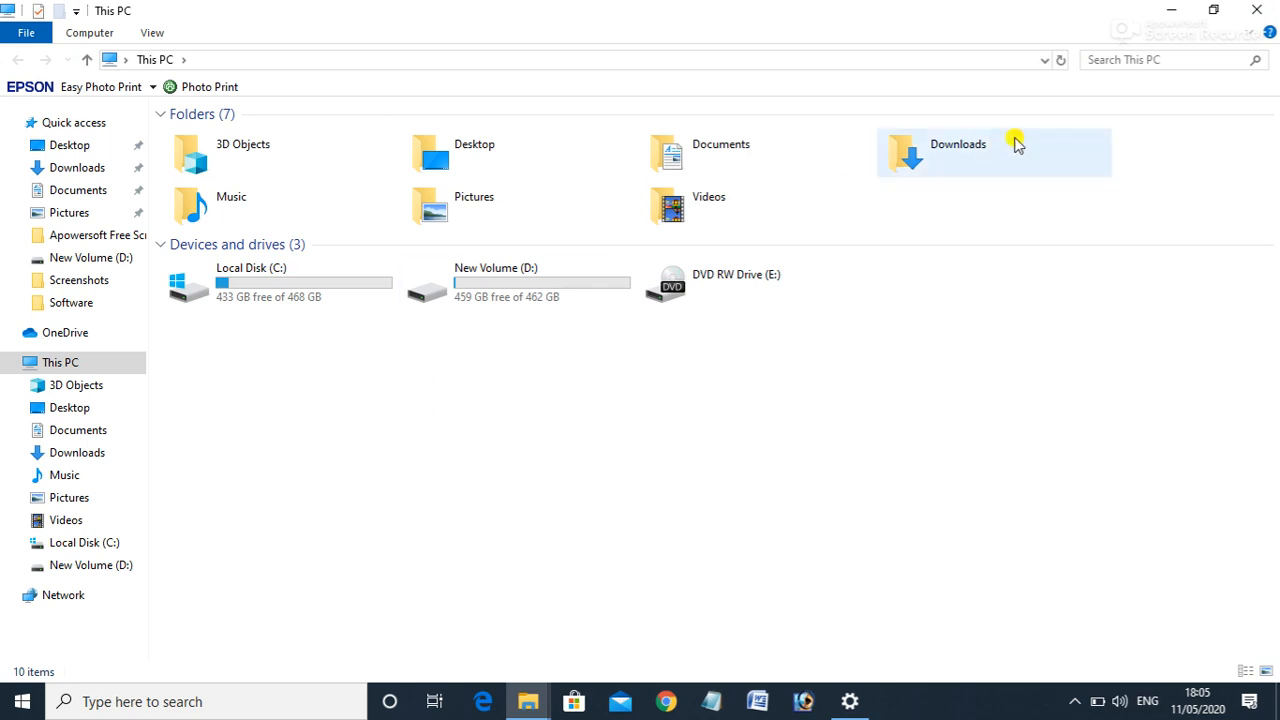
click(1256, 10)
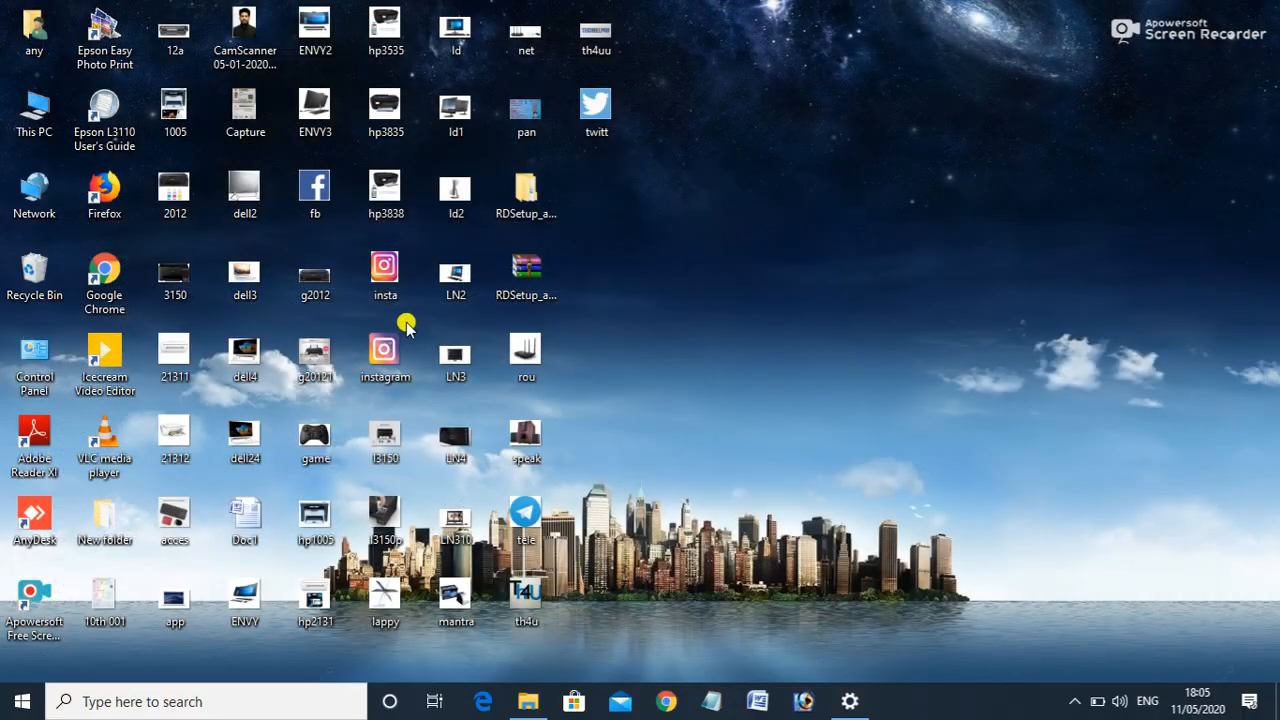
Open Control Panel's list of installed programs and uninstall MORPHO Smart USB Driver version 3.59.1.3R
double_click(22, 368)
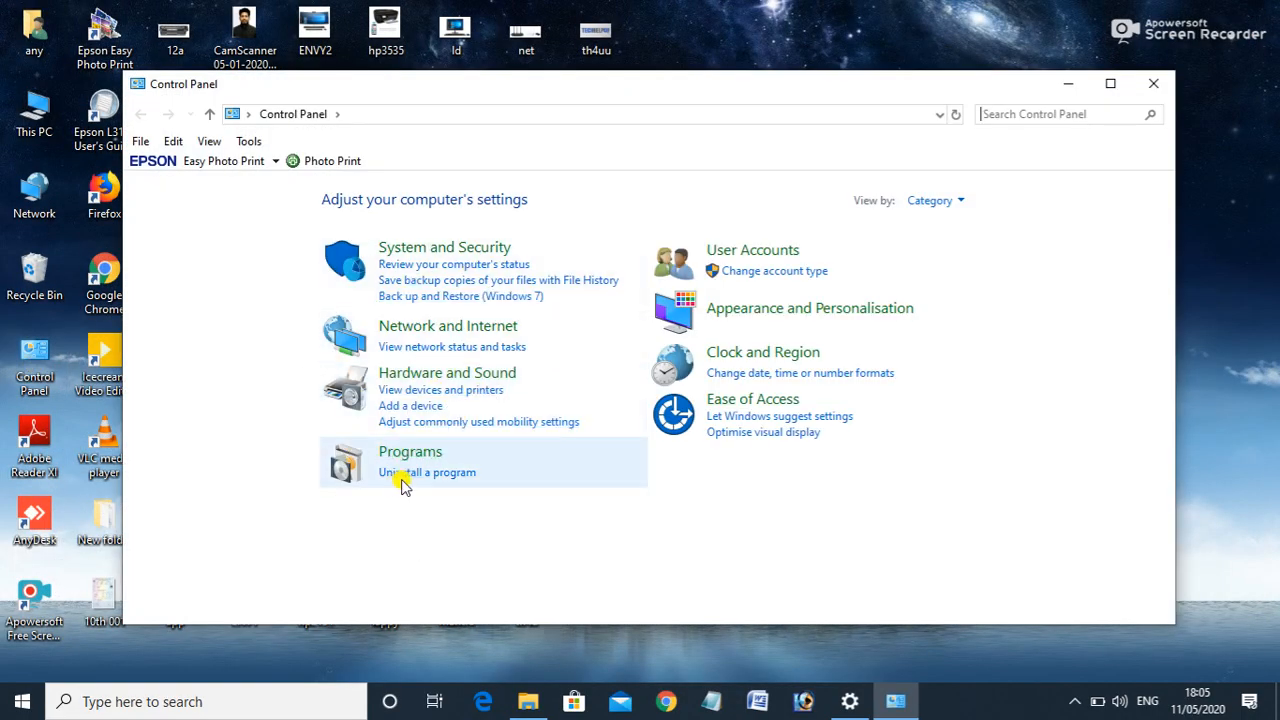
click(421, 478)
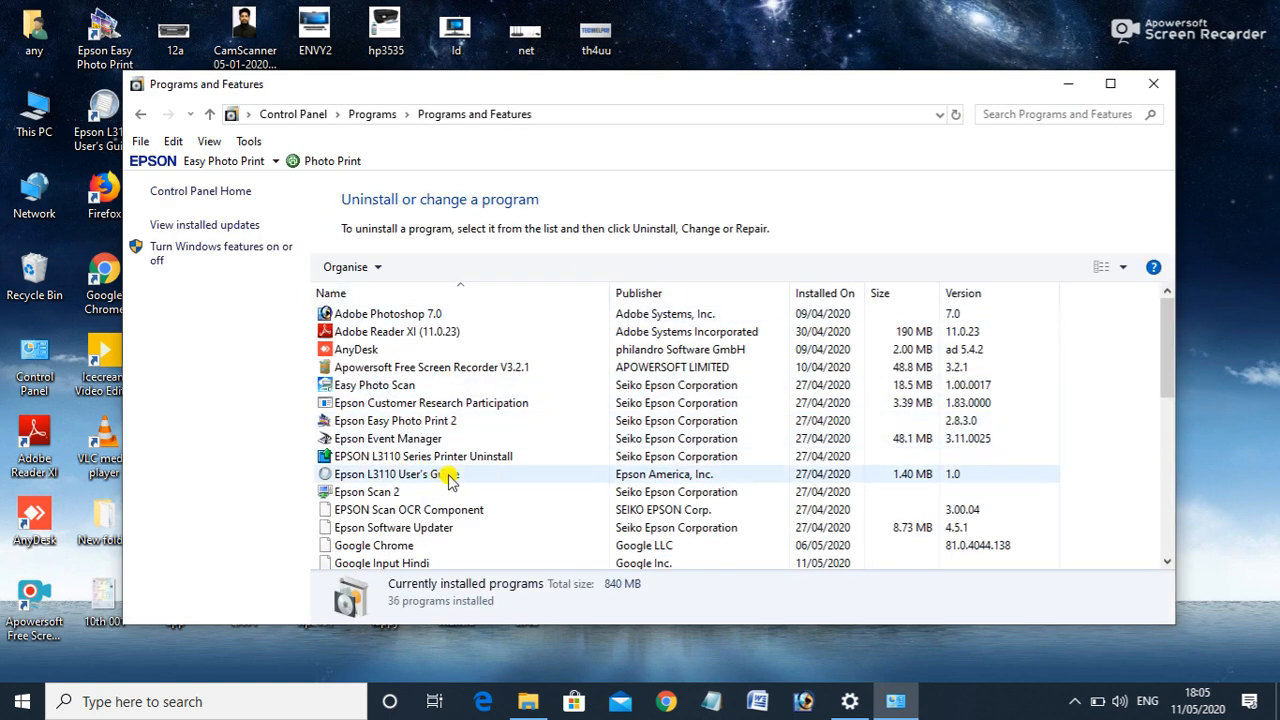
drag(1172, 370, 1169, 488)
click(428, 422)
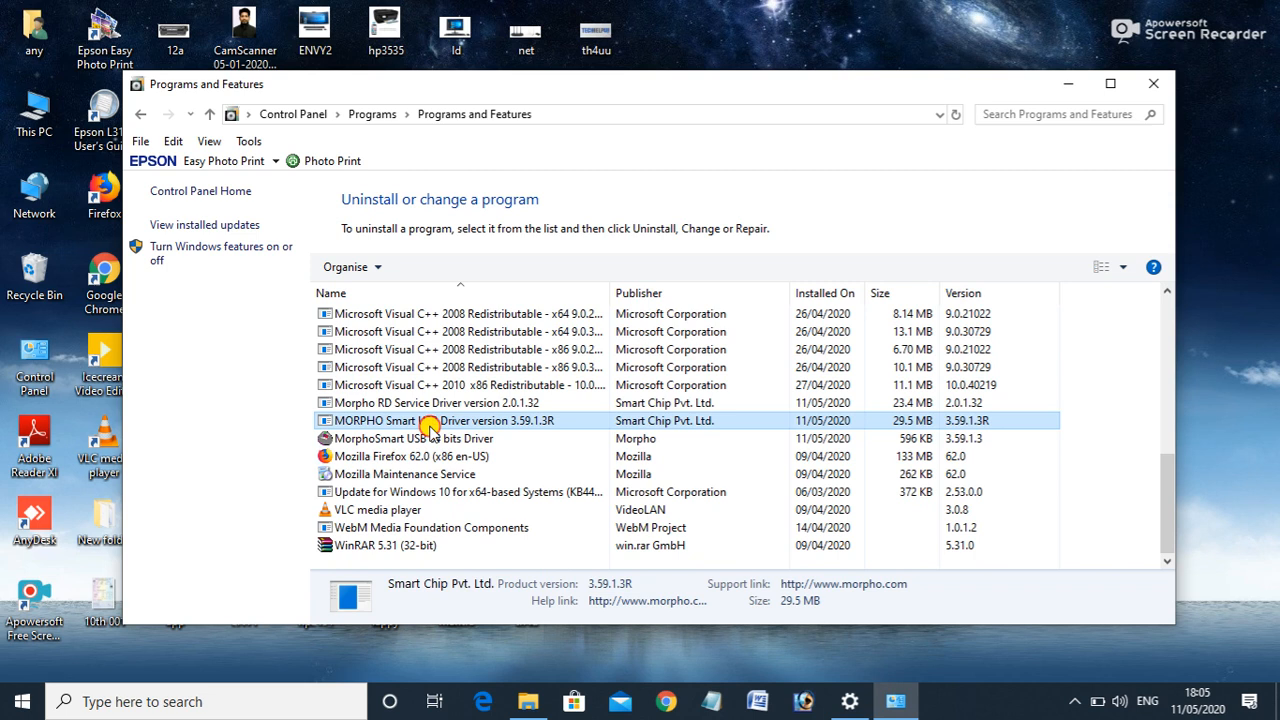
click(408, 401)
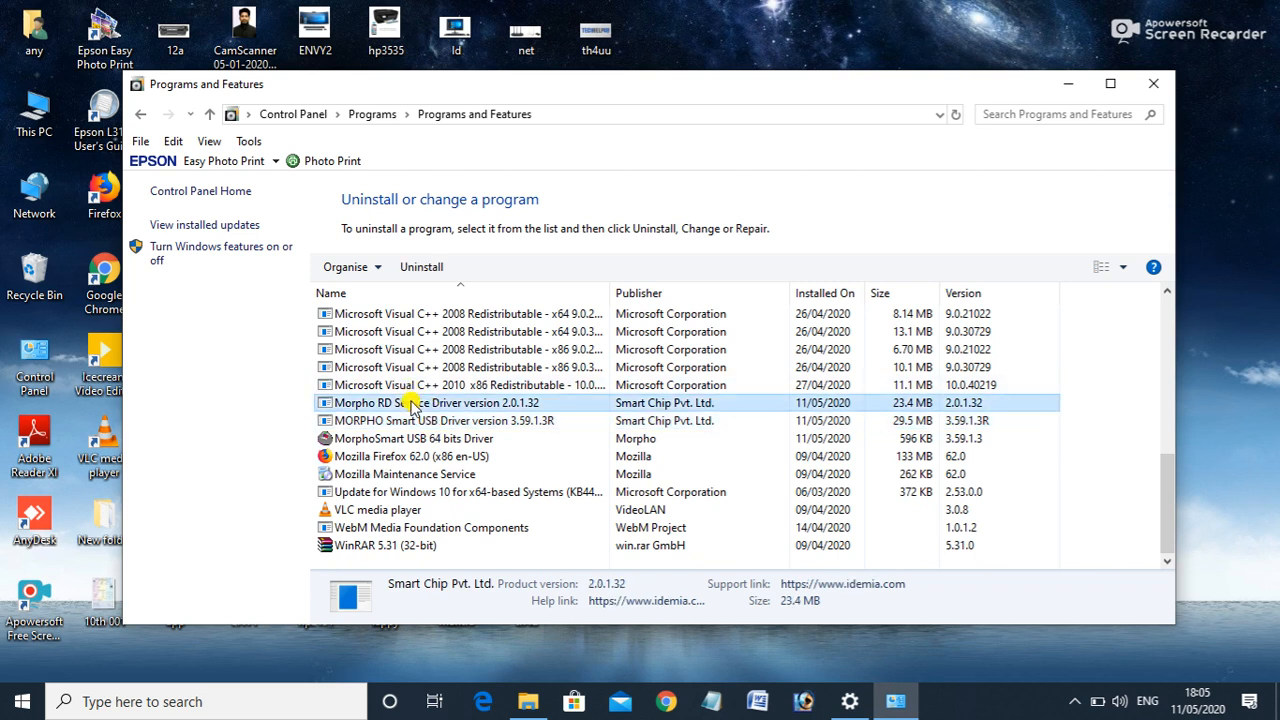
click(410, 421)
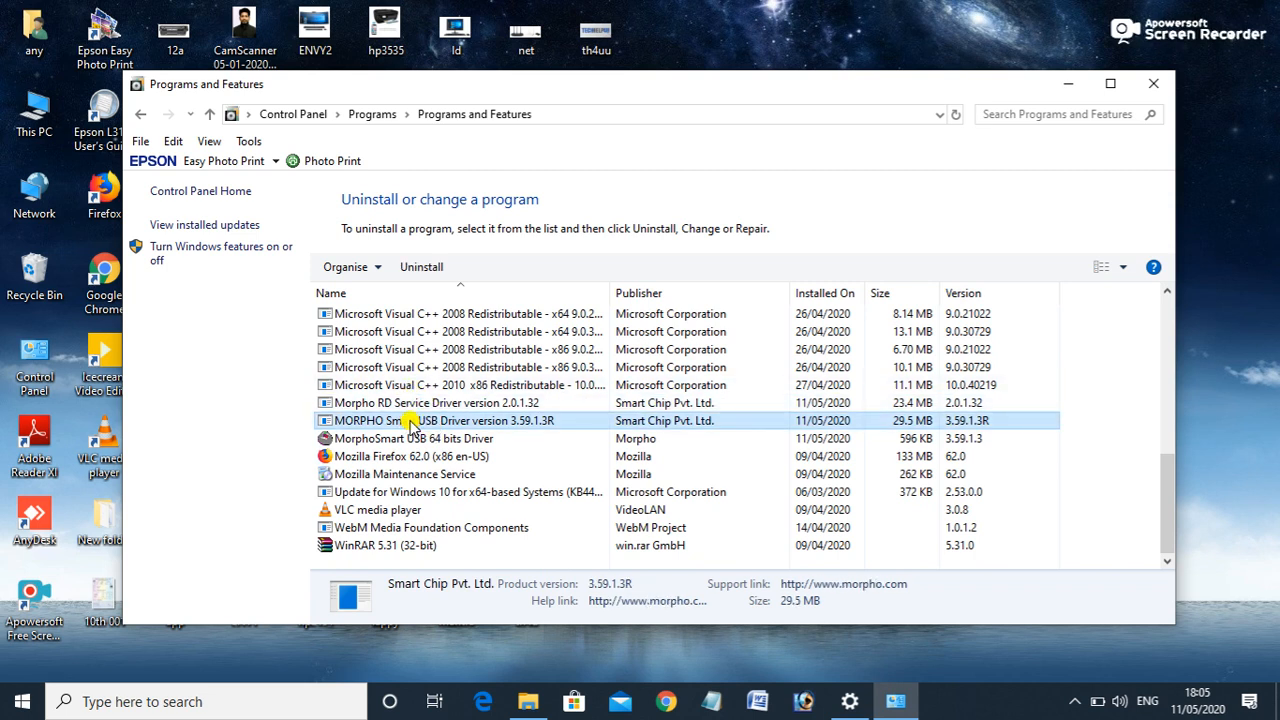
double_click(410, 424)
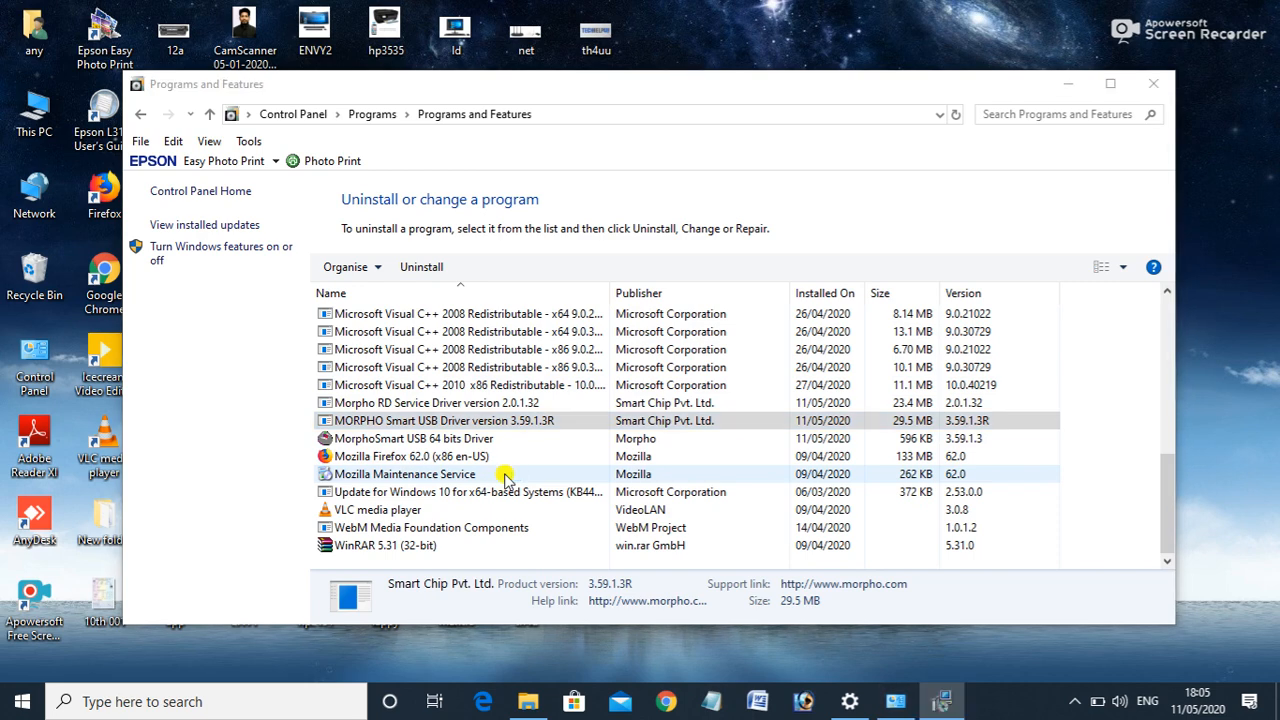
click(705, 413)
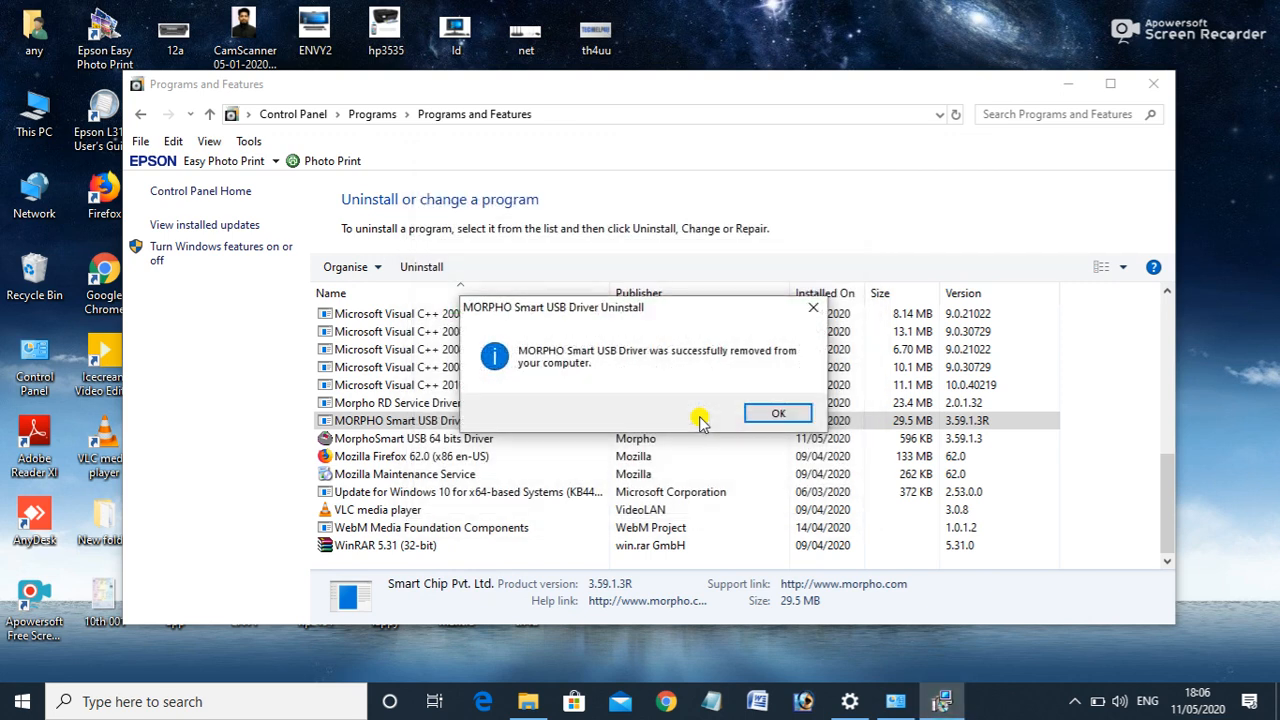
click(768, 413)
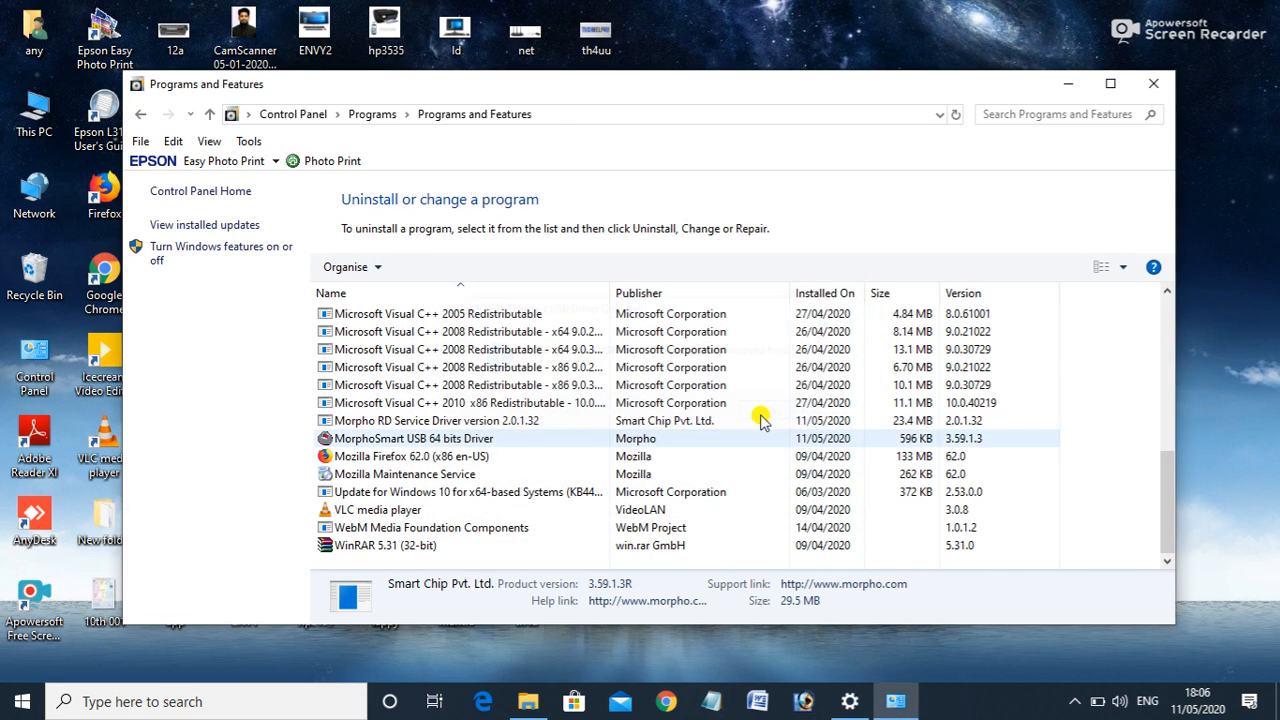
Uninstall Morpho RD Service Driver version 2.0.1.32 and confirm removing all of its components
click(498, 424)
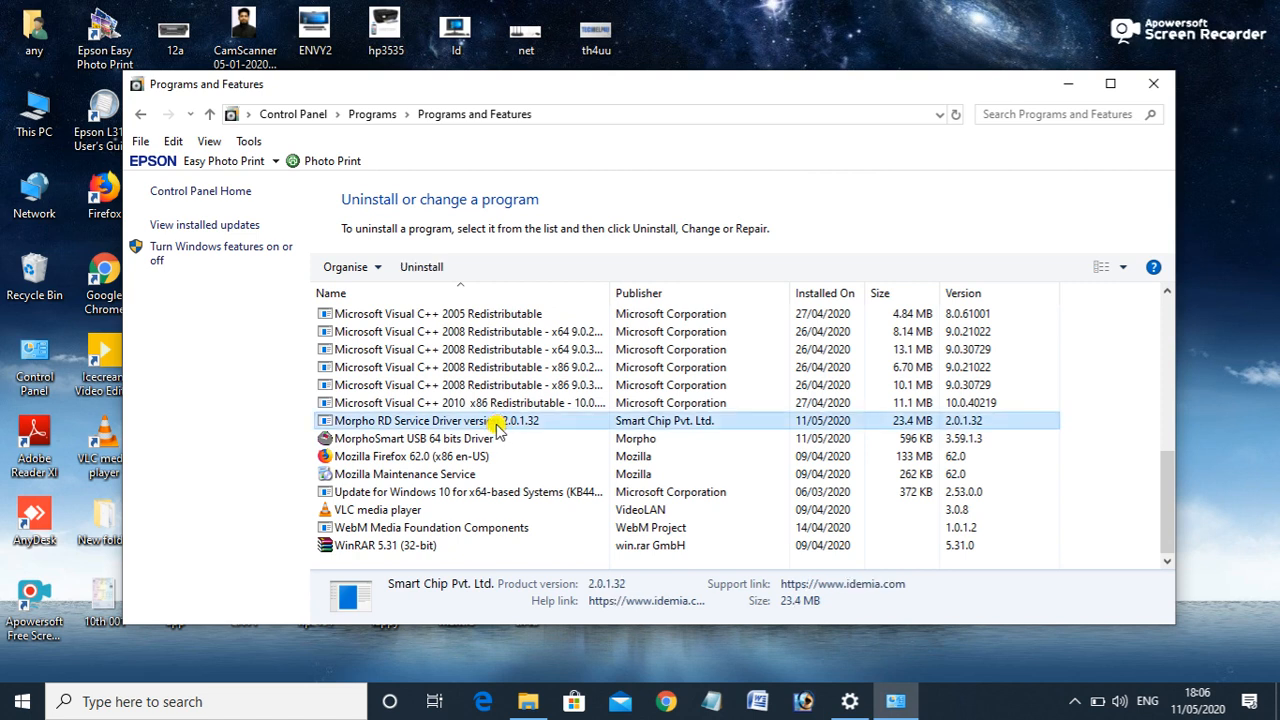
double_click(498, 424)
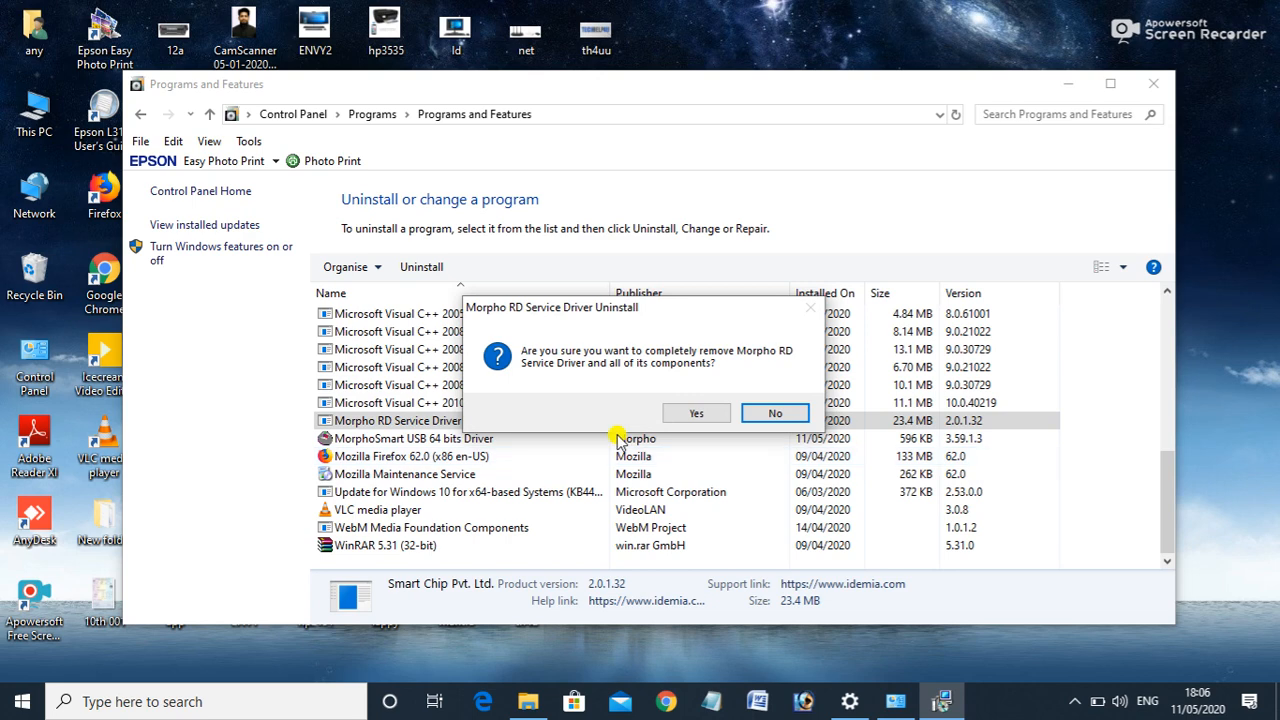
click(694, 413)
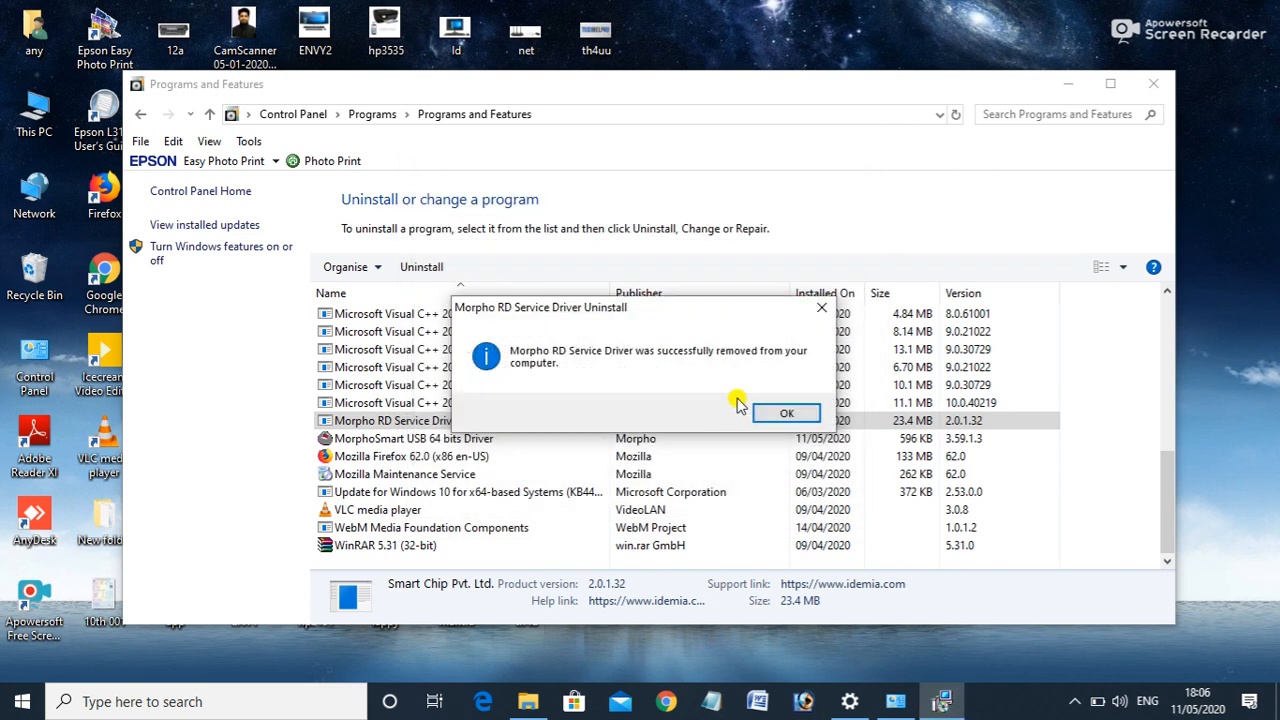
click(783, 413)
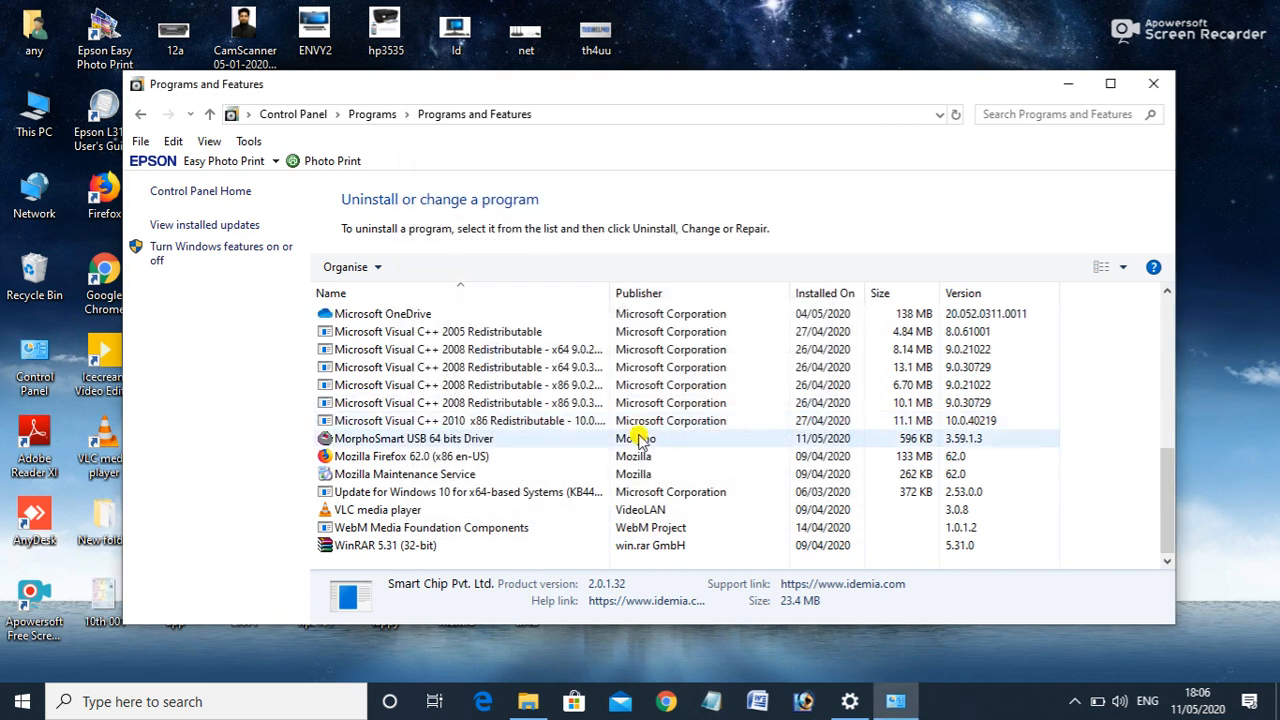
Remove the MorphoSmart USB 64 bits Driver entry from the installed programs and close Programs and Features
click(476, 444)
double_click(476, 444)
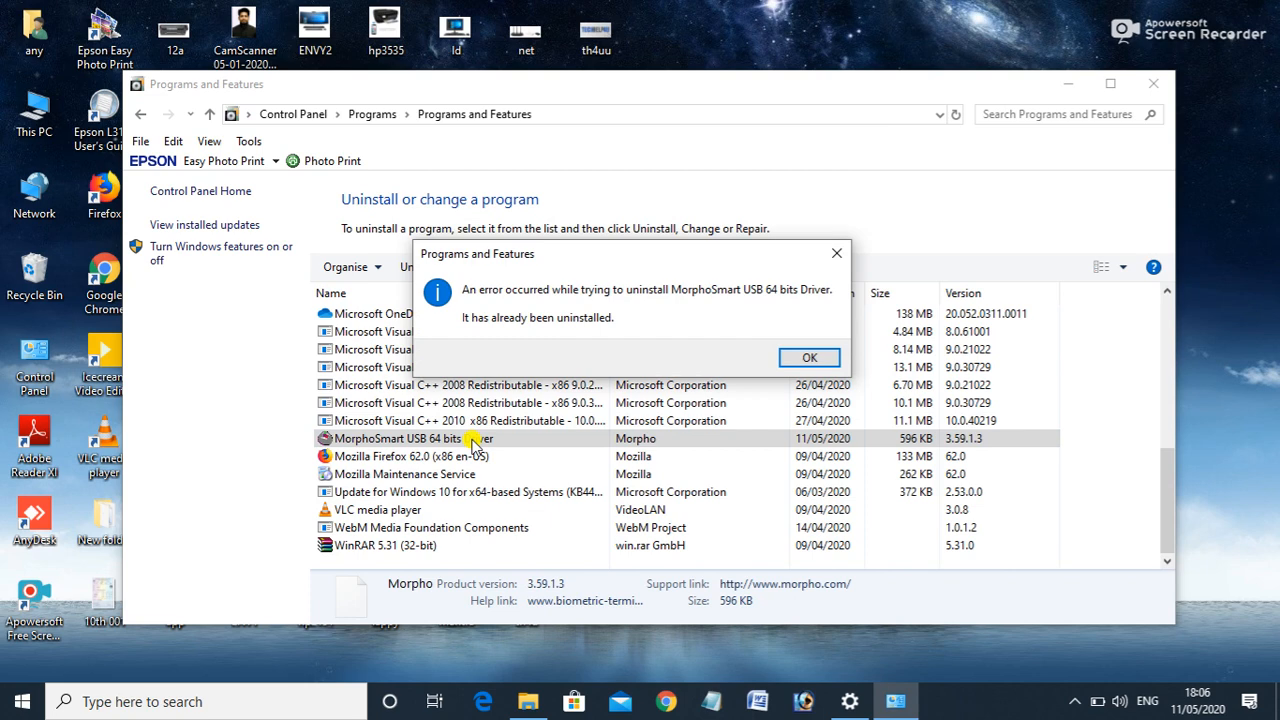
click(807, 353)
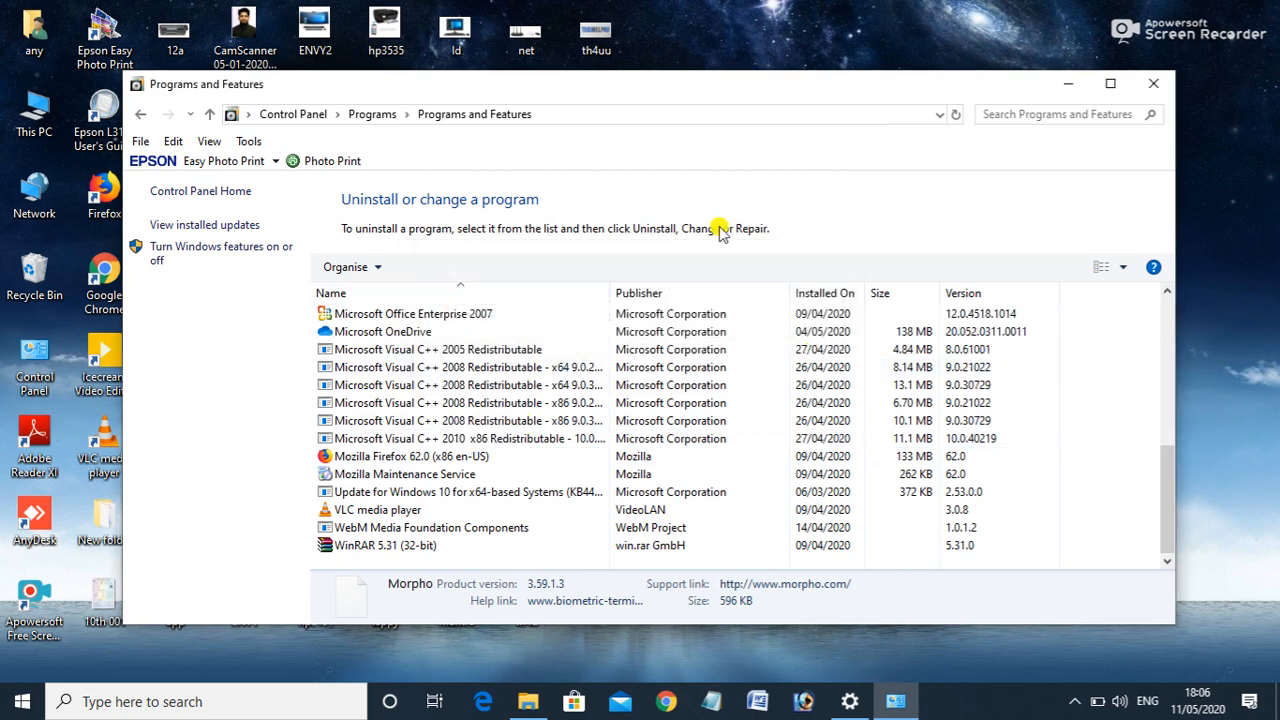
click(1147, 86)
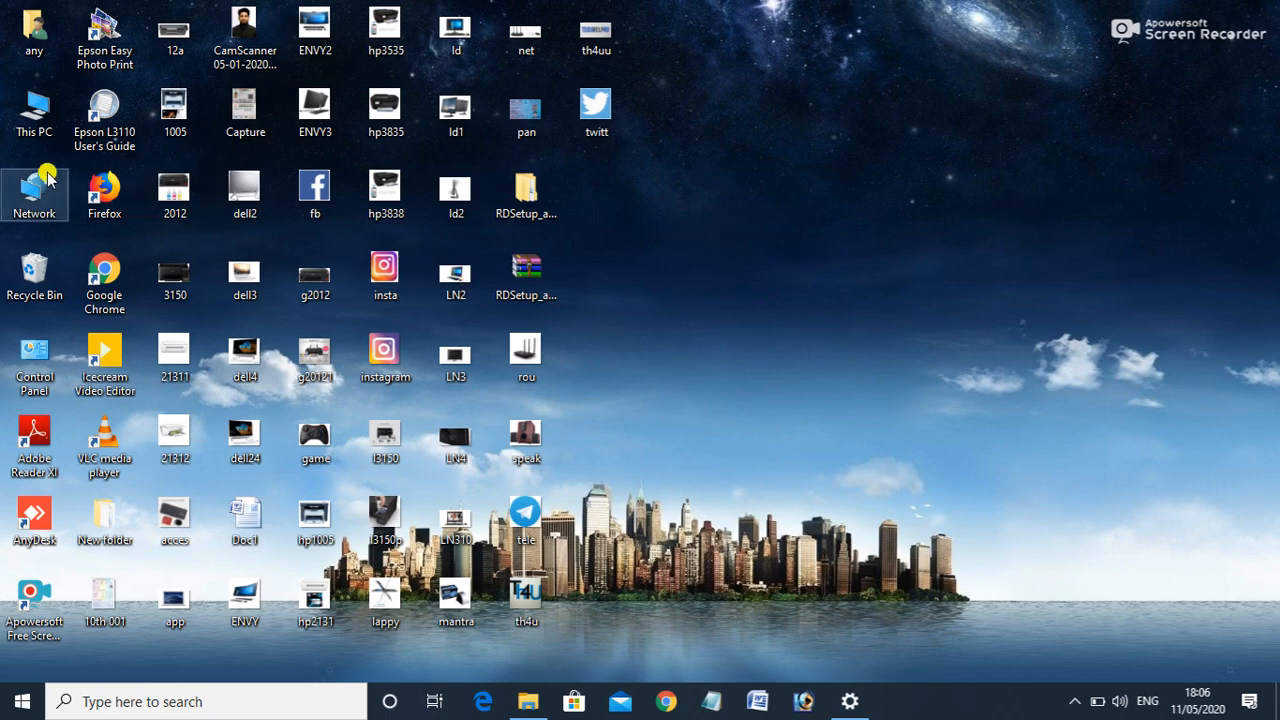
Delete the MORHOSERVICELOG, MORPHORDLOG and MorphoRdServiceL0Soft folders from Local Disk (C:) and close File Explorer
double_click(44, 124)
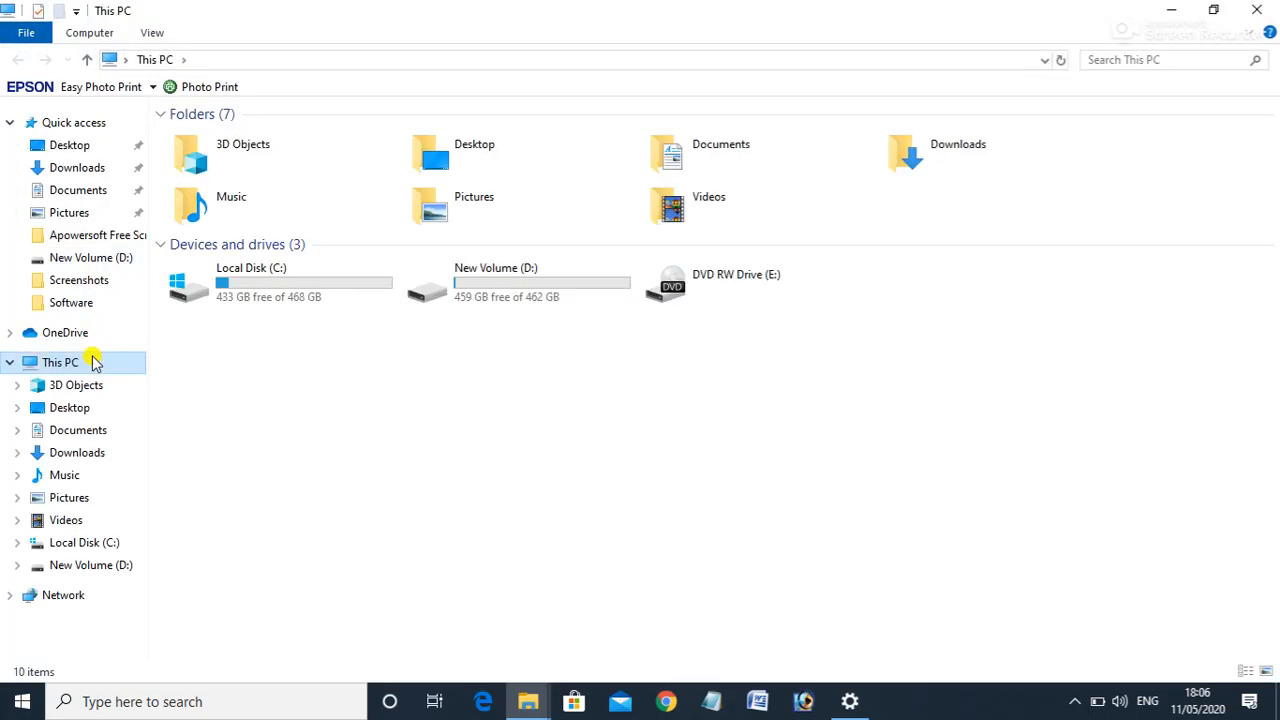
click(275, 280)
double_click(275, 280)
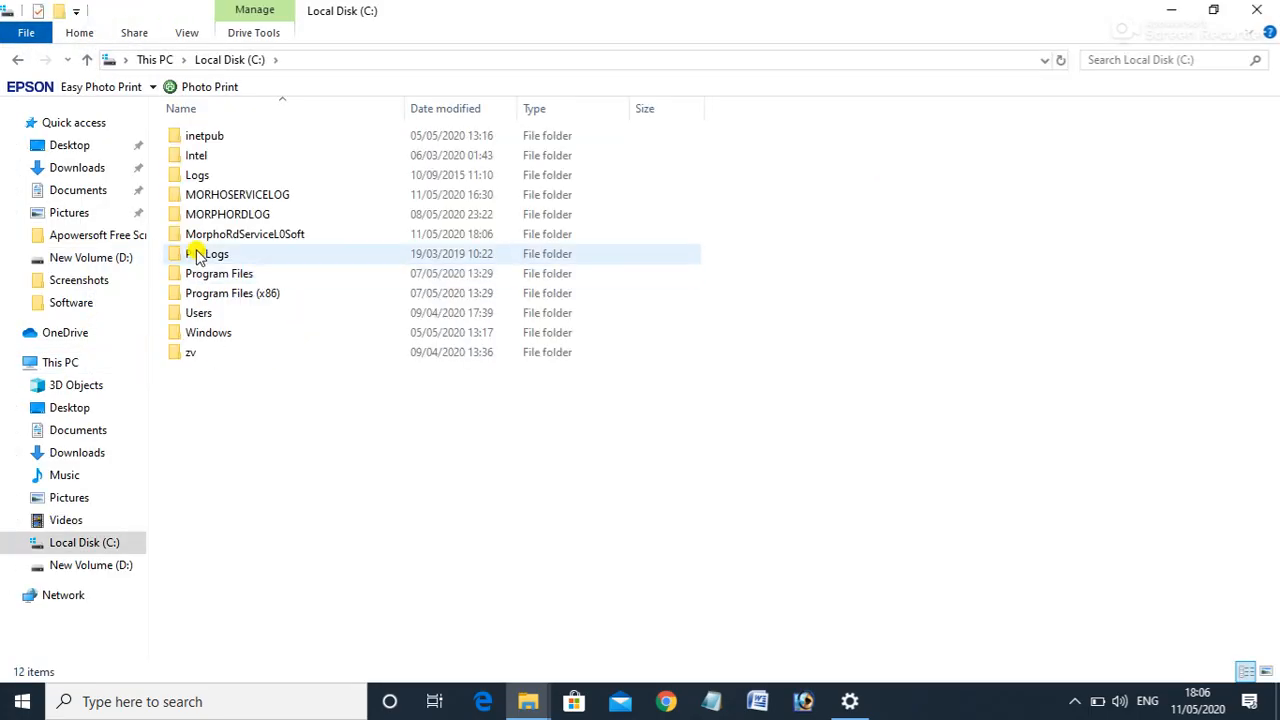
click(257, 197)
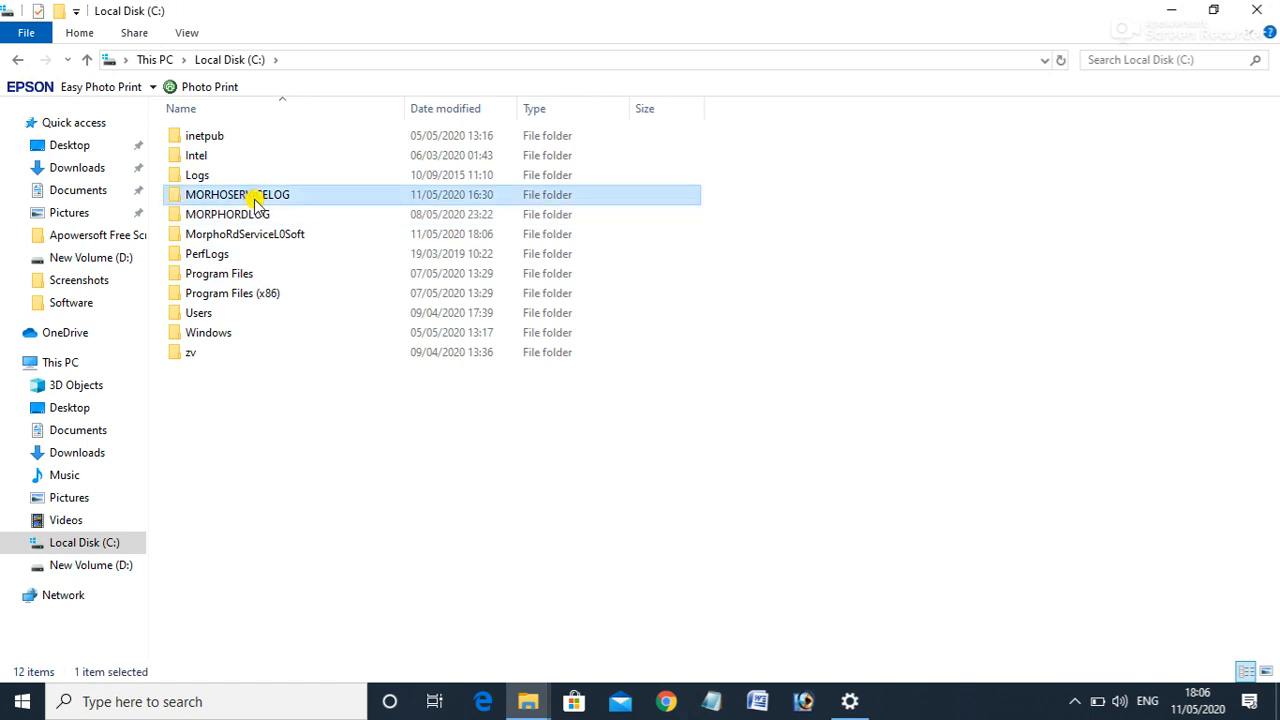
key(Delete)
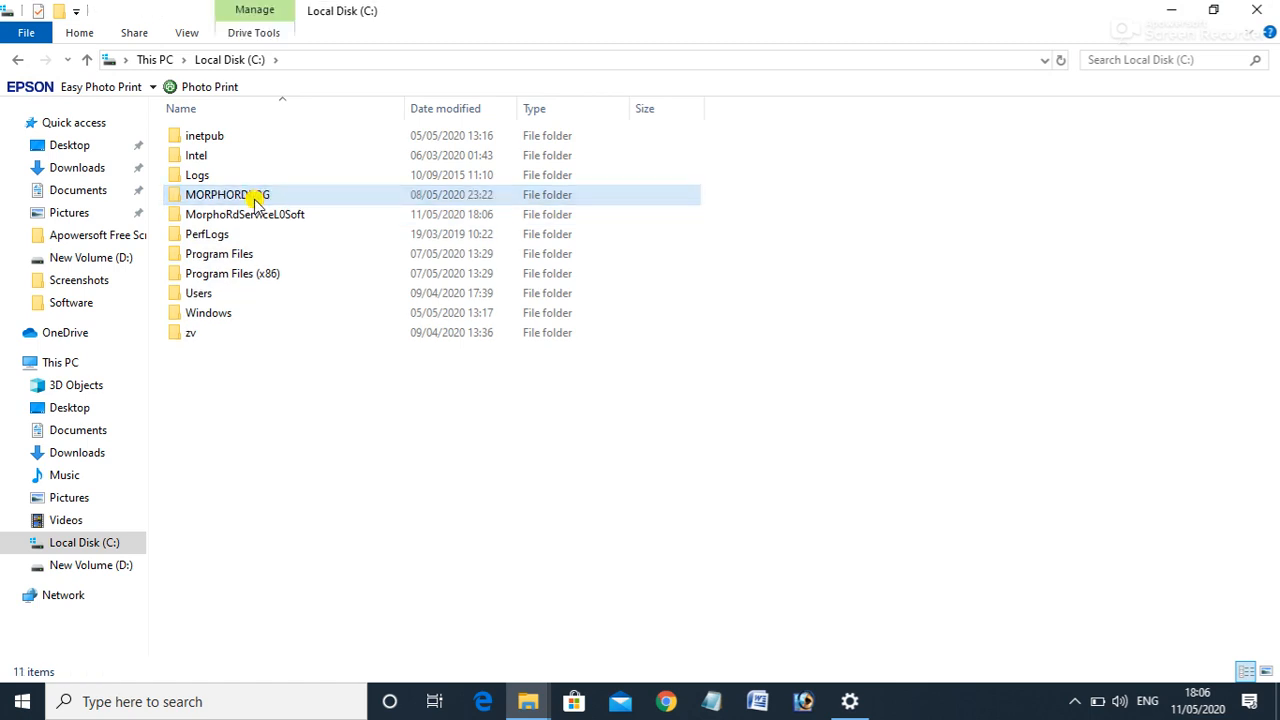
click(207, 198)
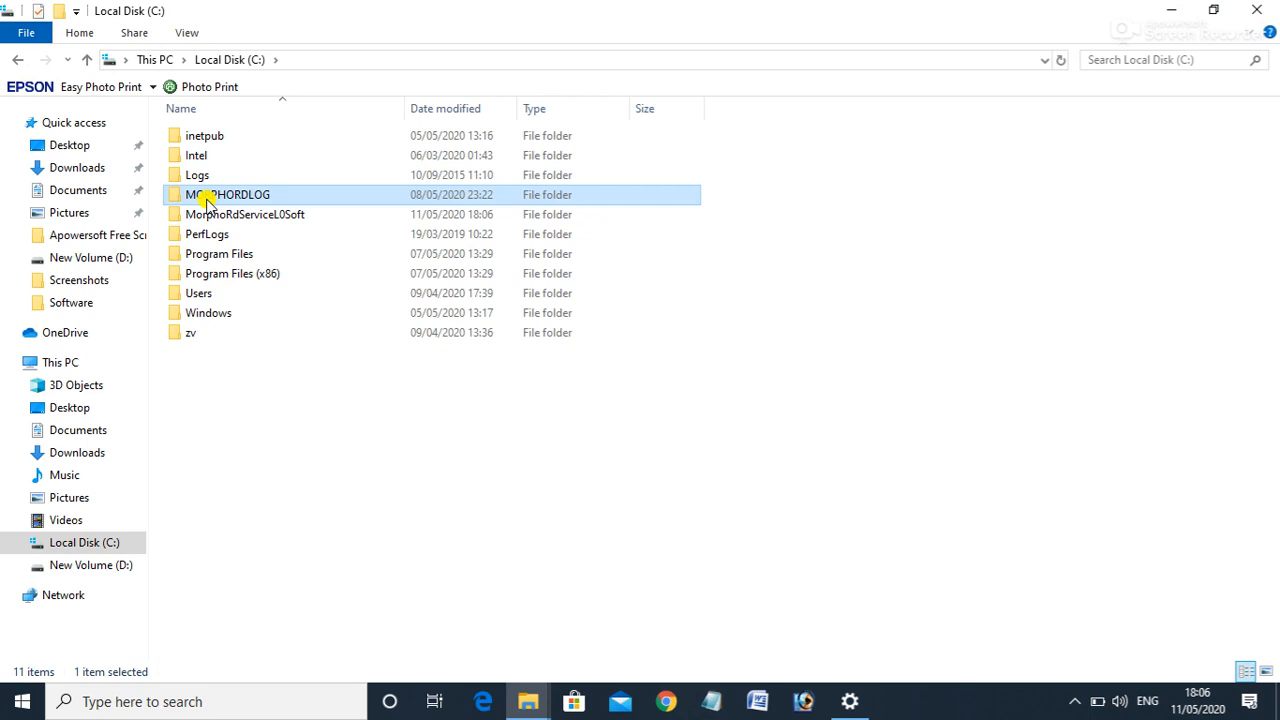
key(Delete)
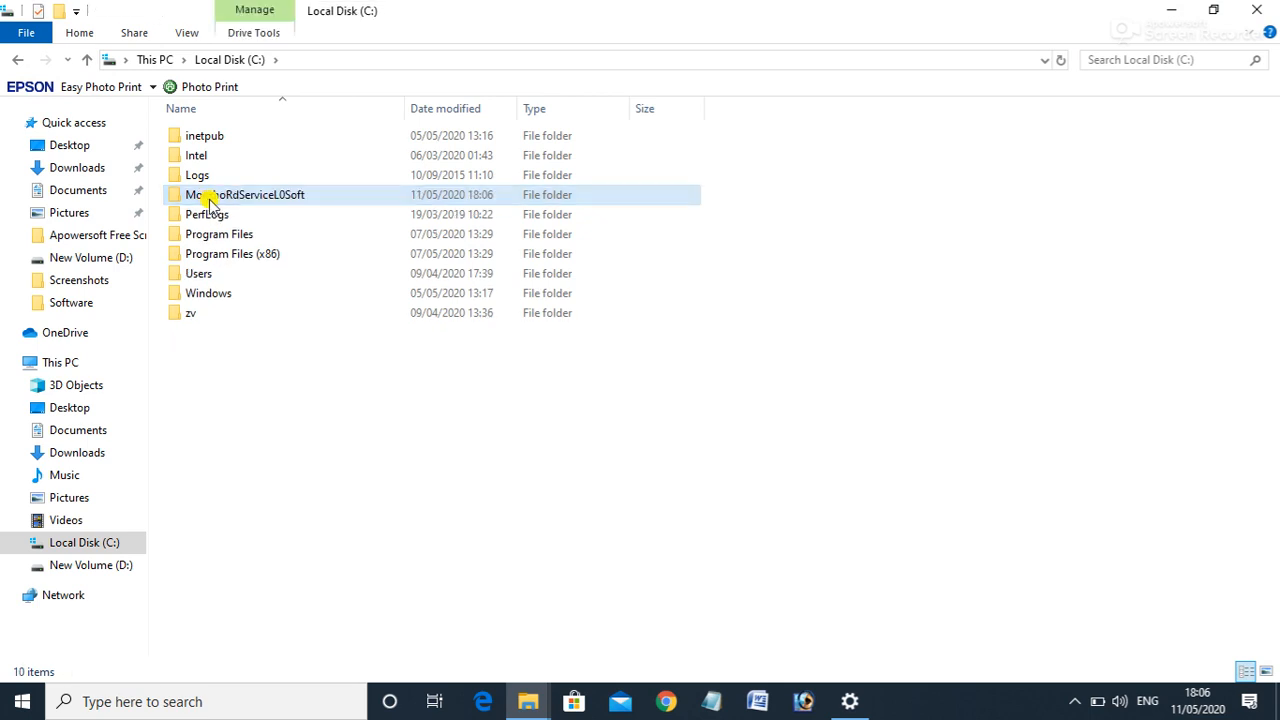
click(224, 200)
key(Delete)
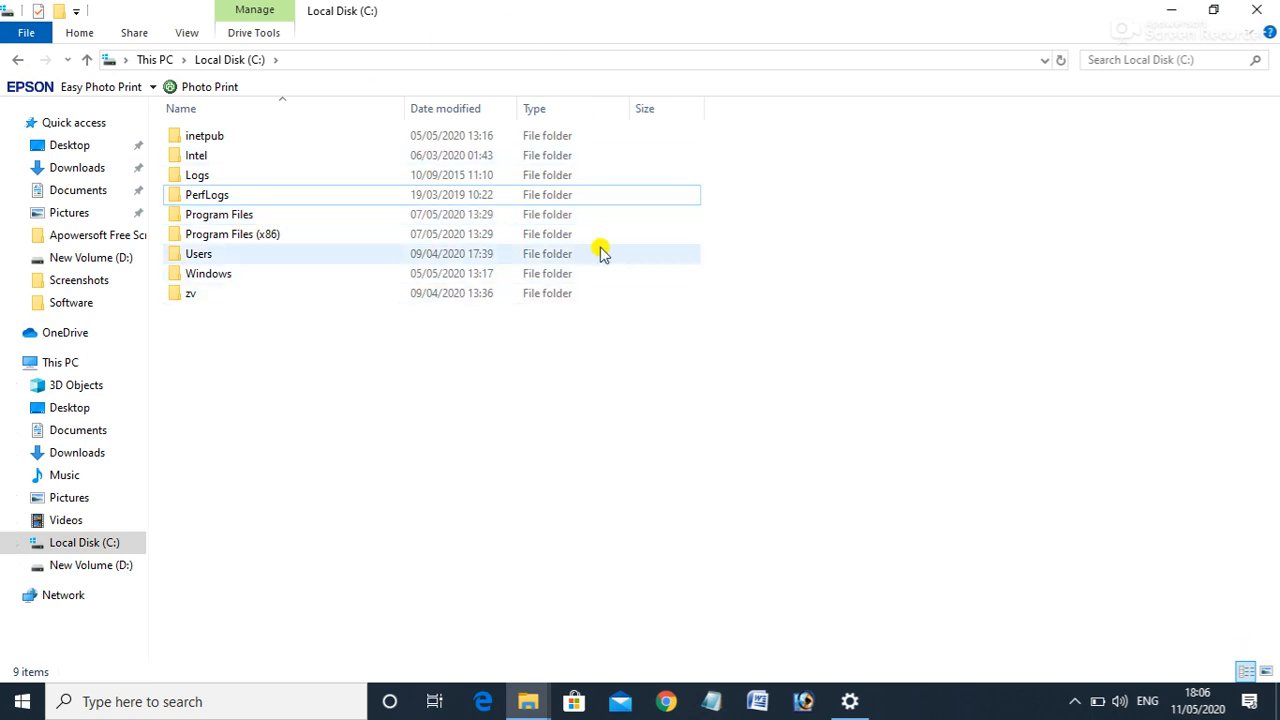
click(1266, 18)
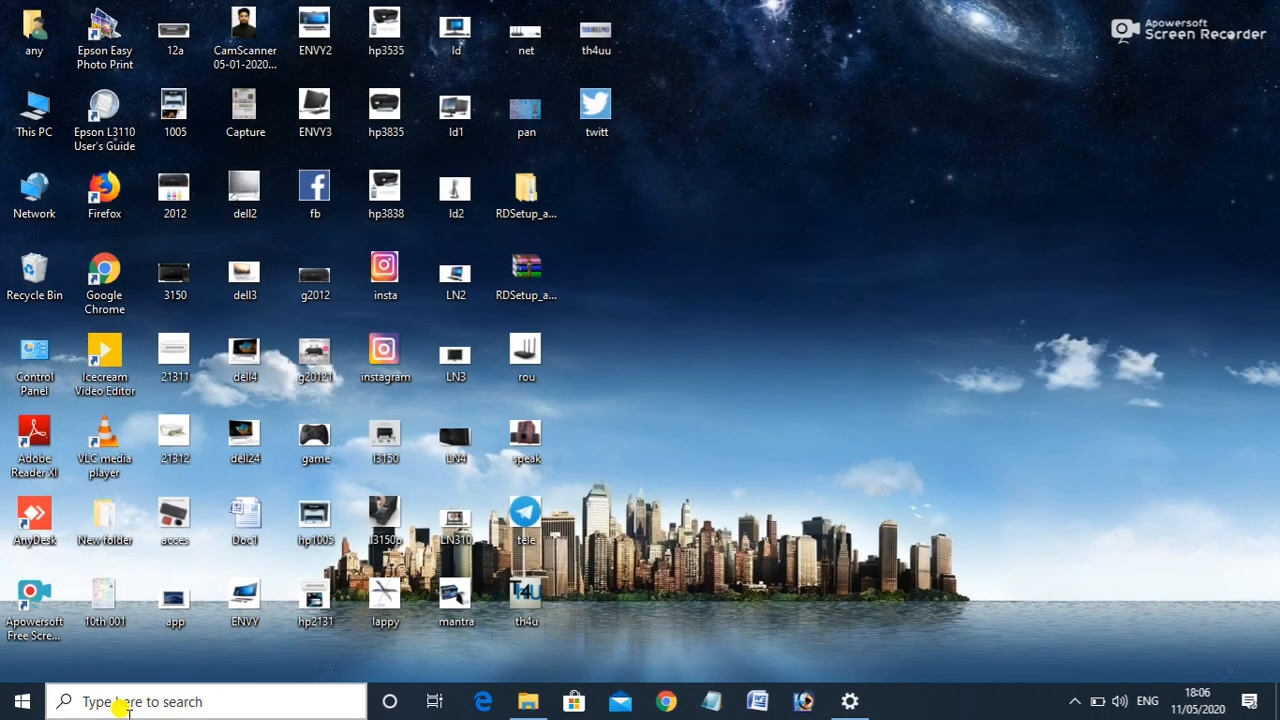
Open the current account's temporary files folder by searching Windows for %temp%
click(122, 706)
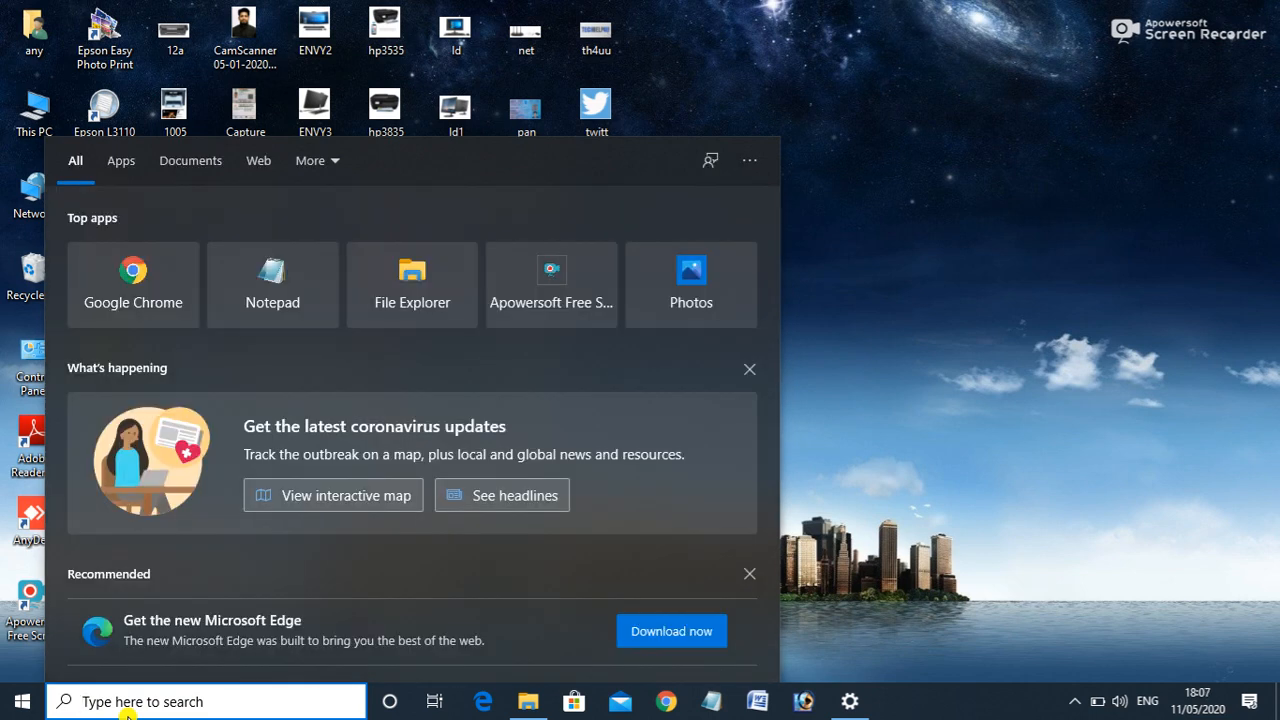
text(%)
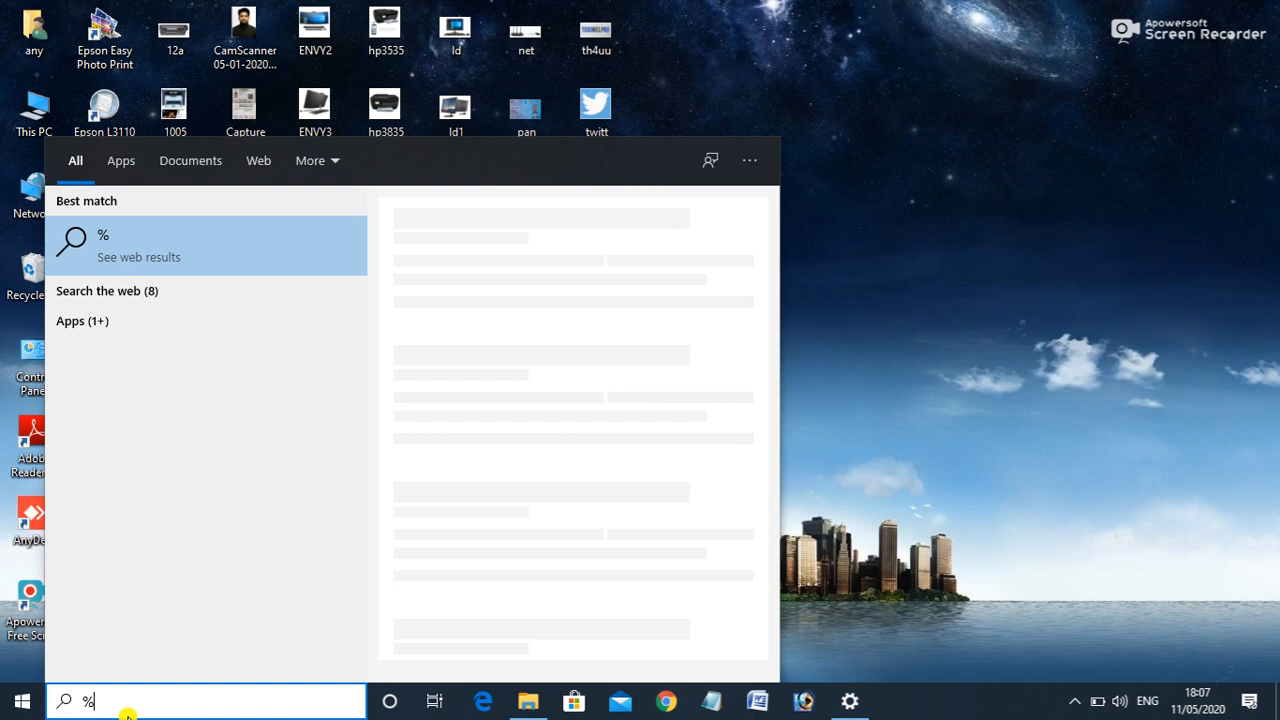
text(temp)
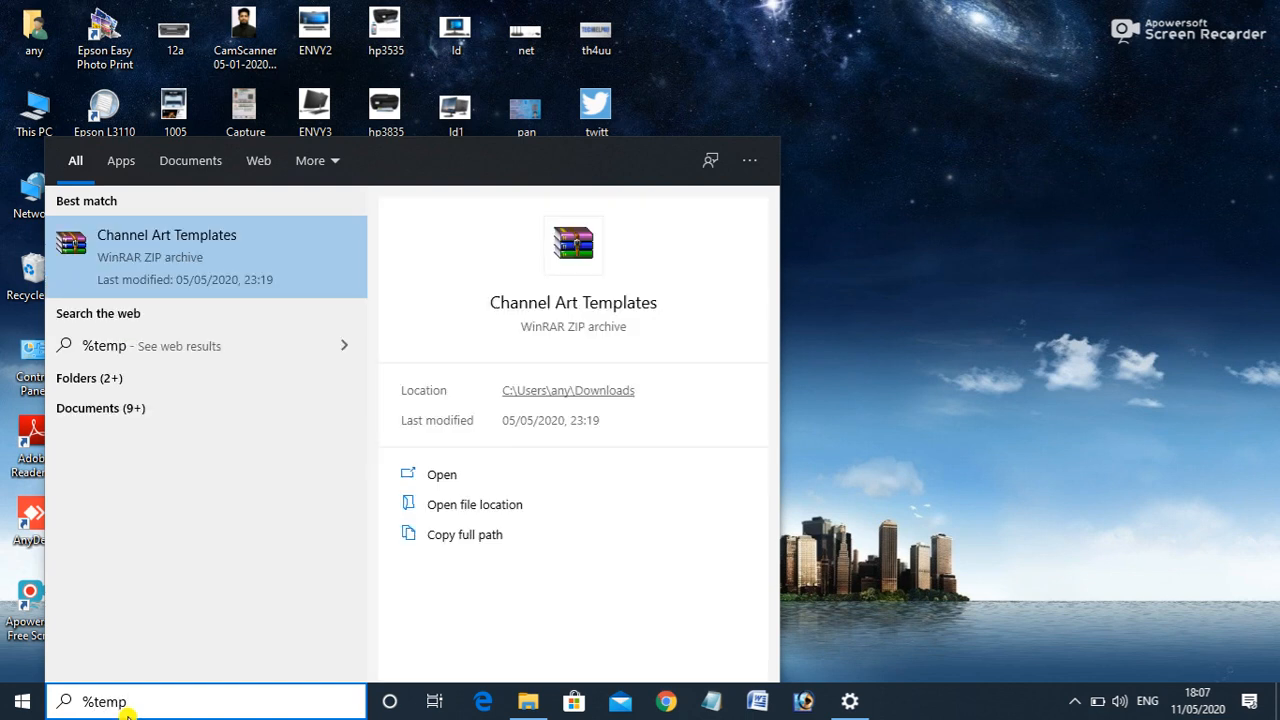
text(%)
key(Return)
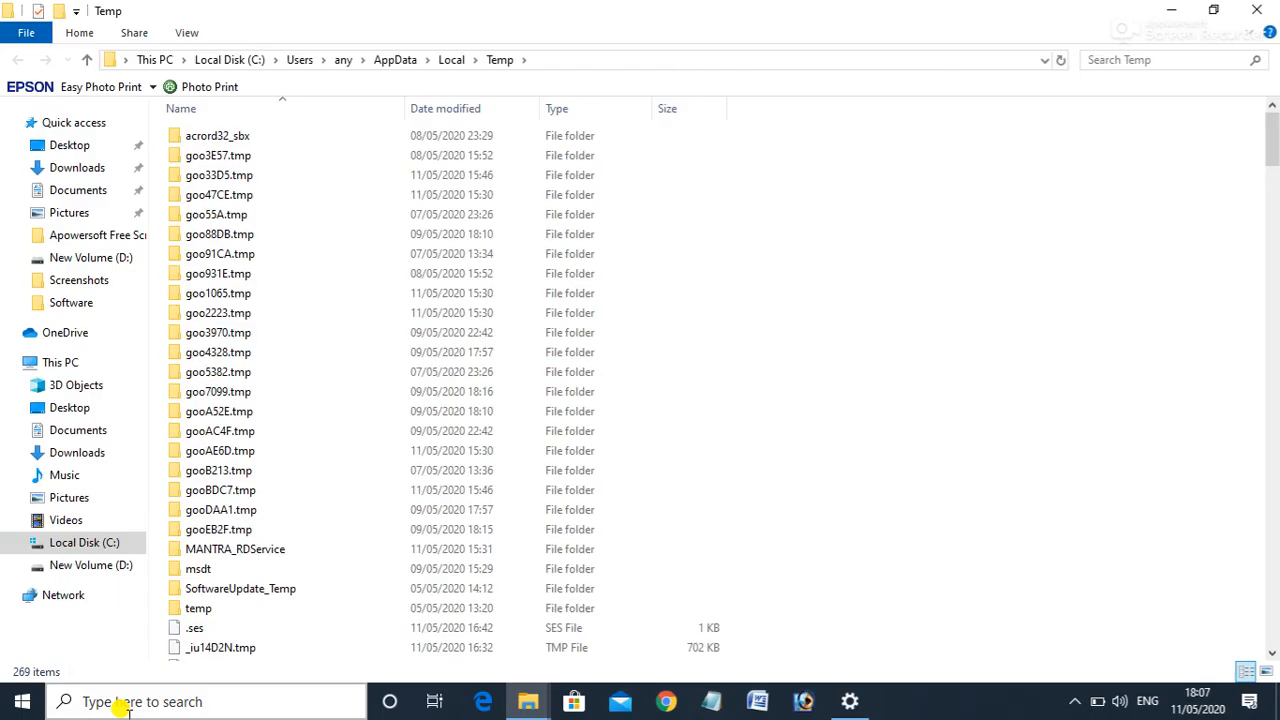
Delete all items in the Temp folder, cancelling the deletion for files still in use
key(ctrl+a)
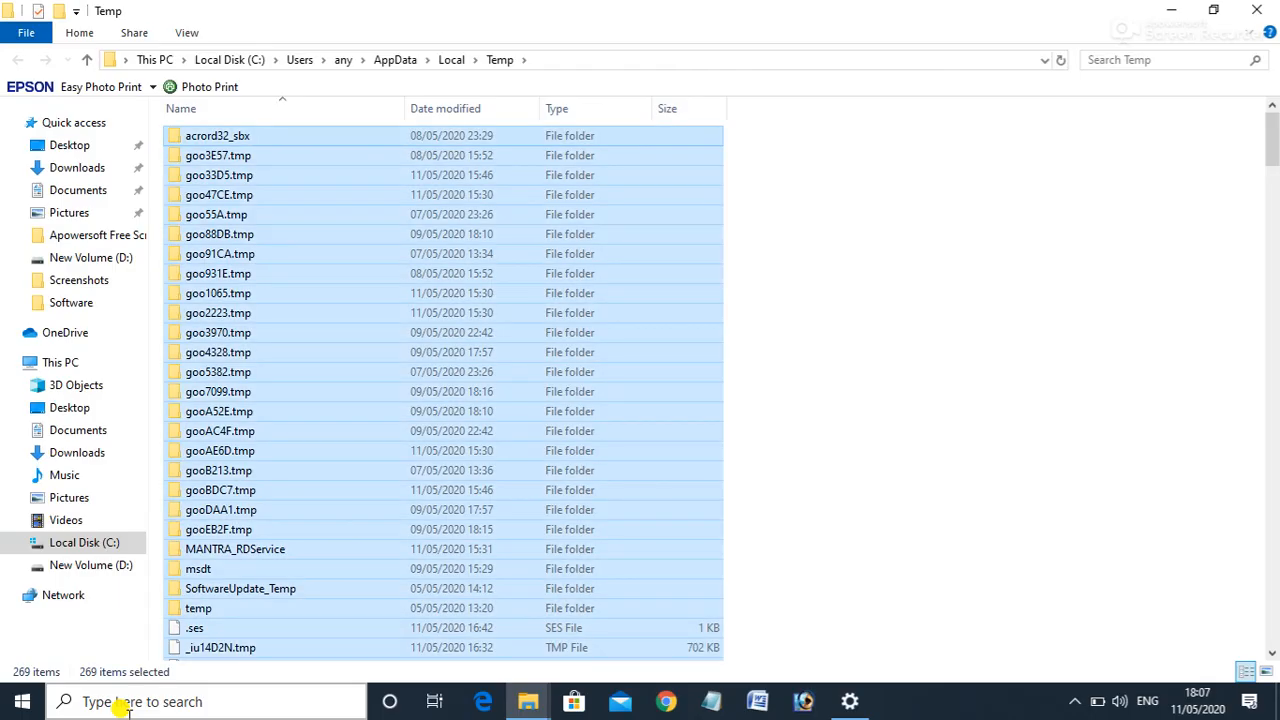
key(Delete)
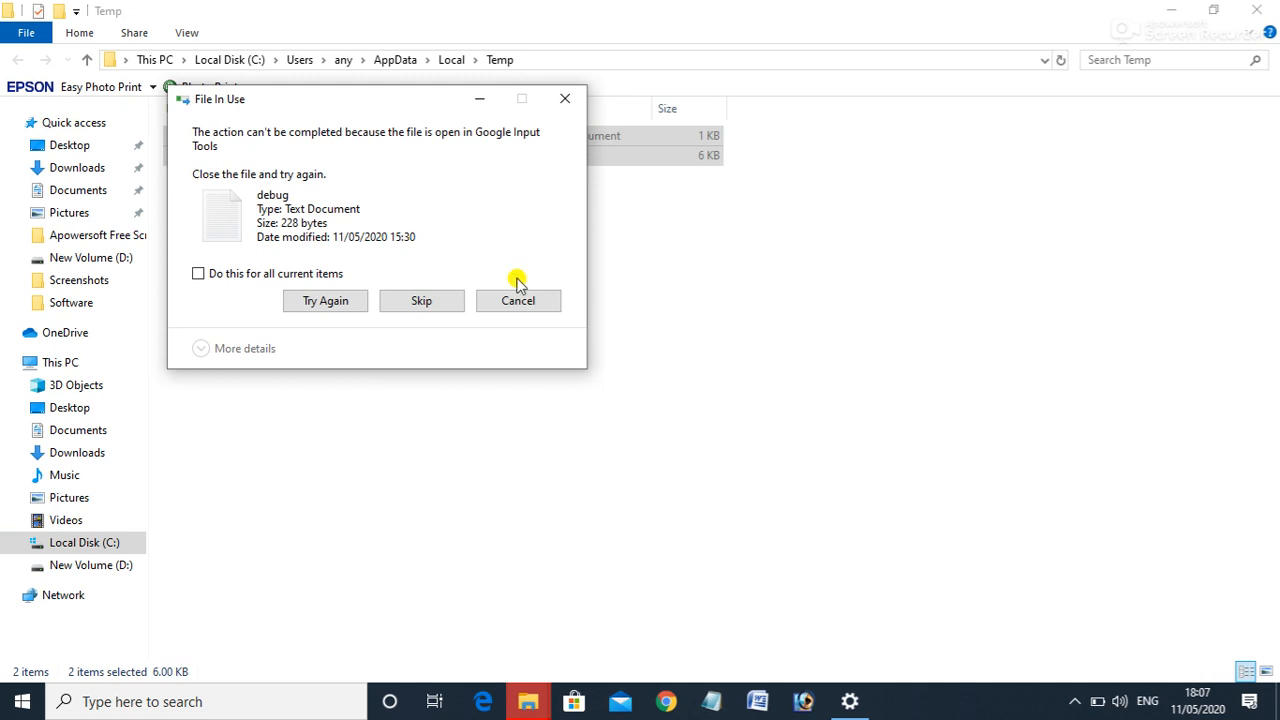
click(524, 299)
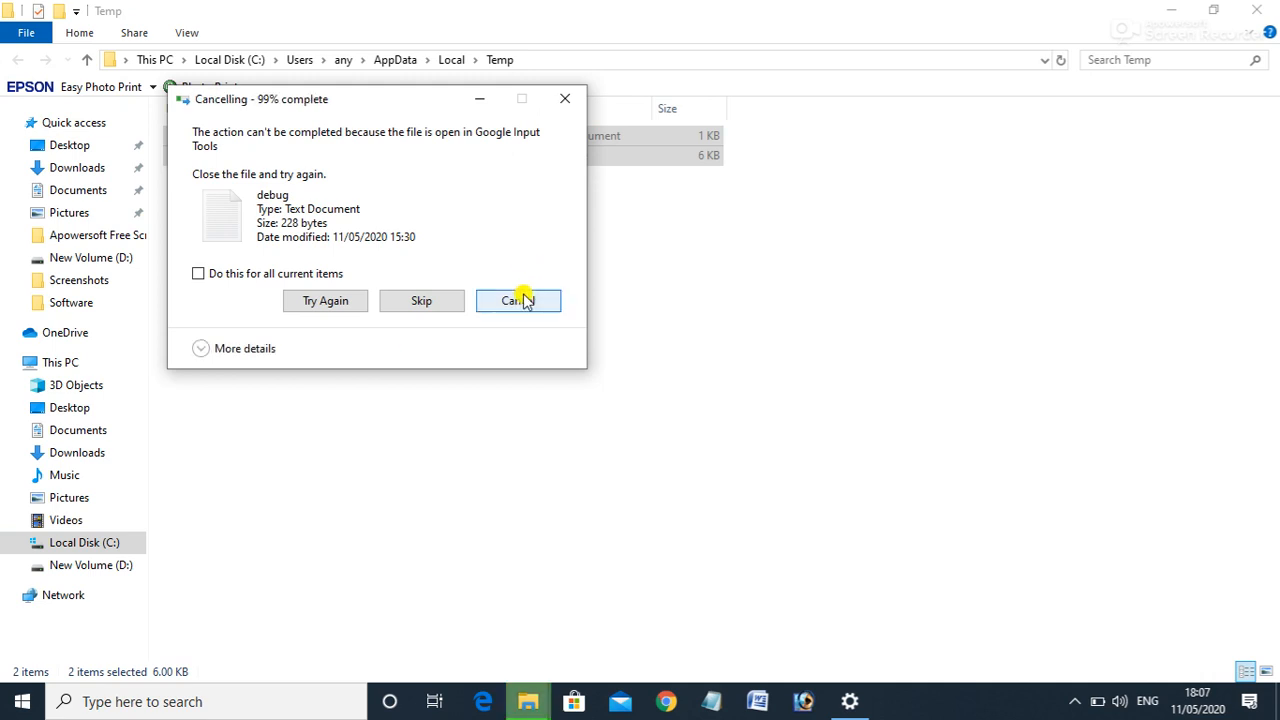
click(520, 312)
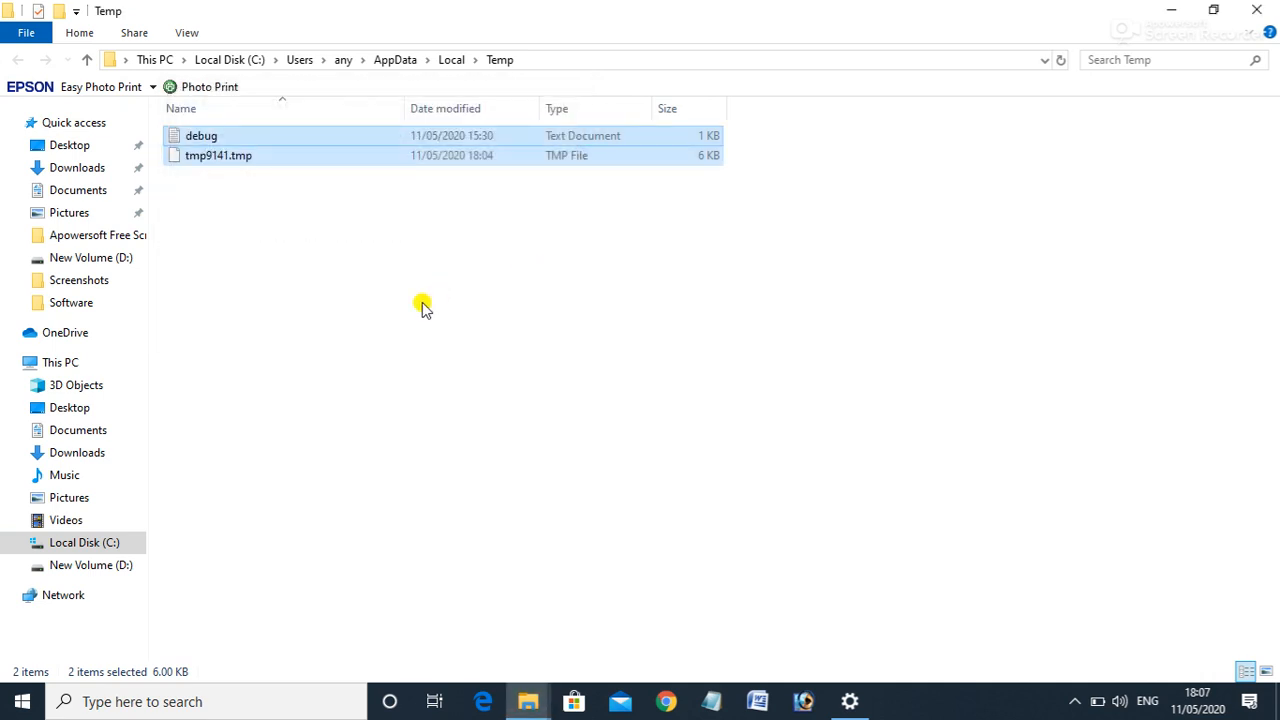
Close the Temp folder window
click(1257, 10)
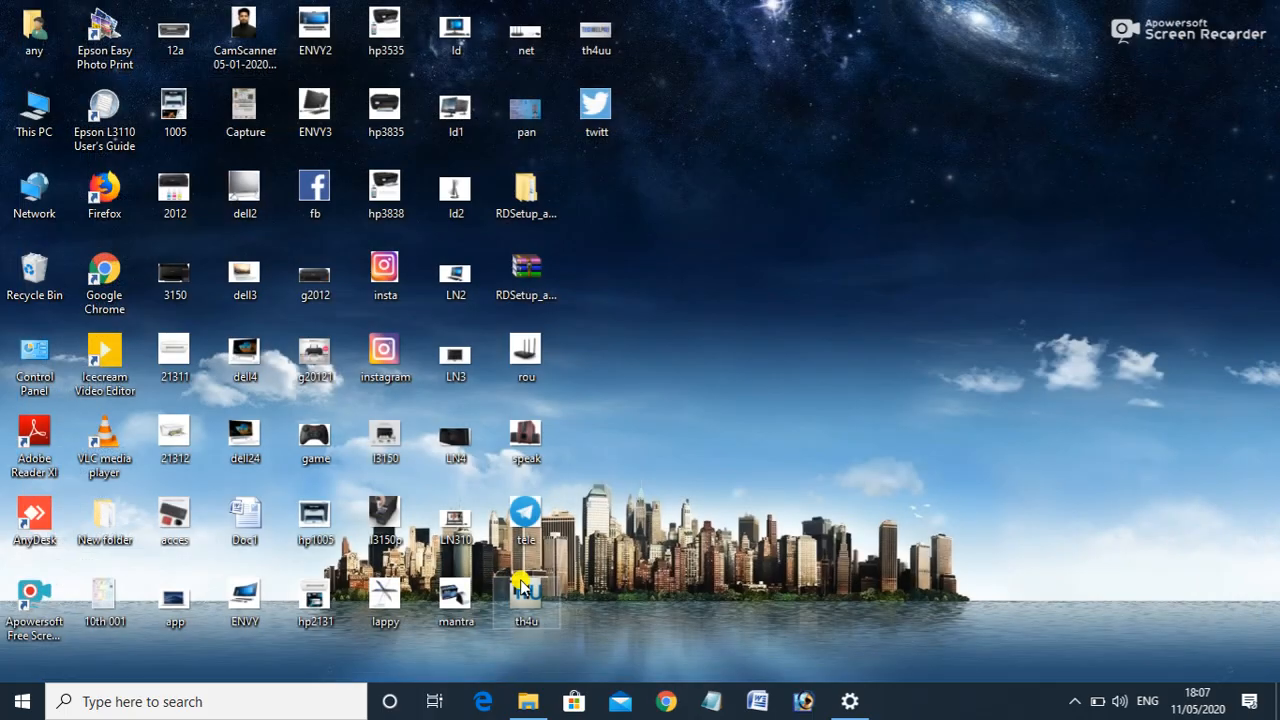
Try to open the recent items folder by searching Windows for %recent%
click(170, 703)
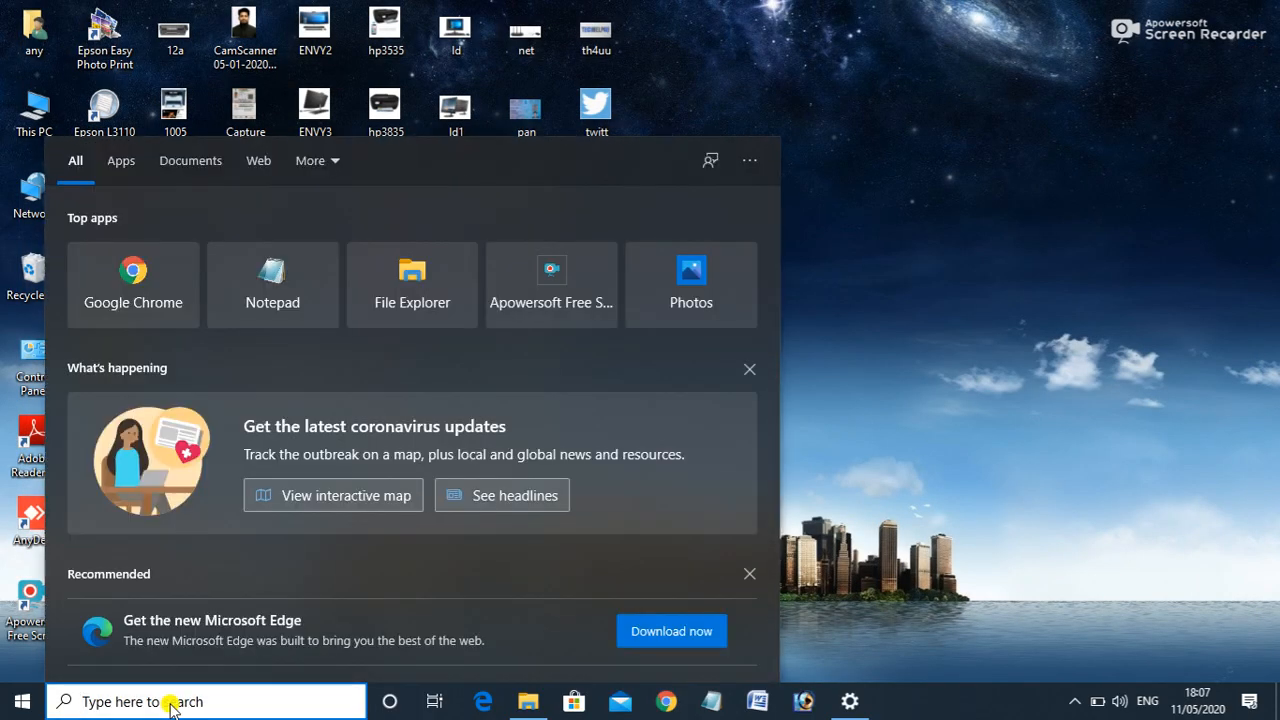
text(%)
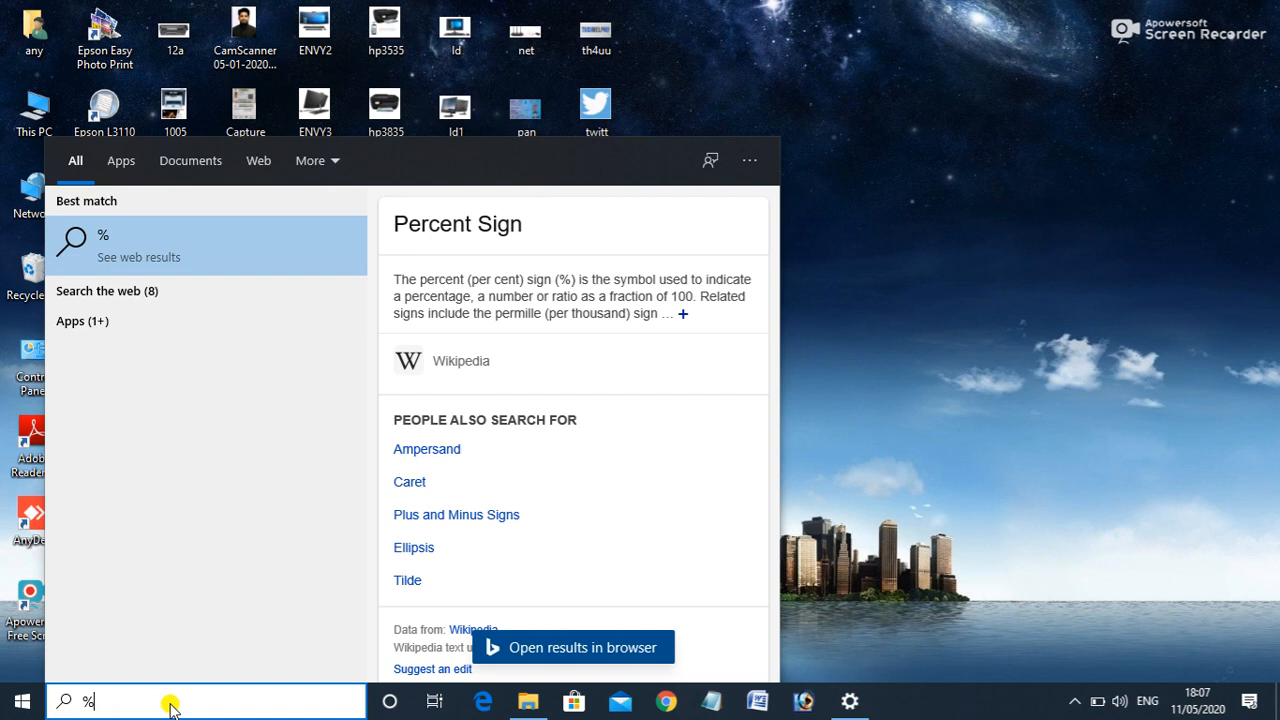
text(rec)
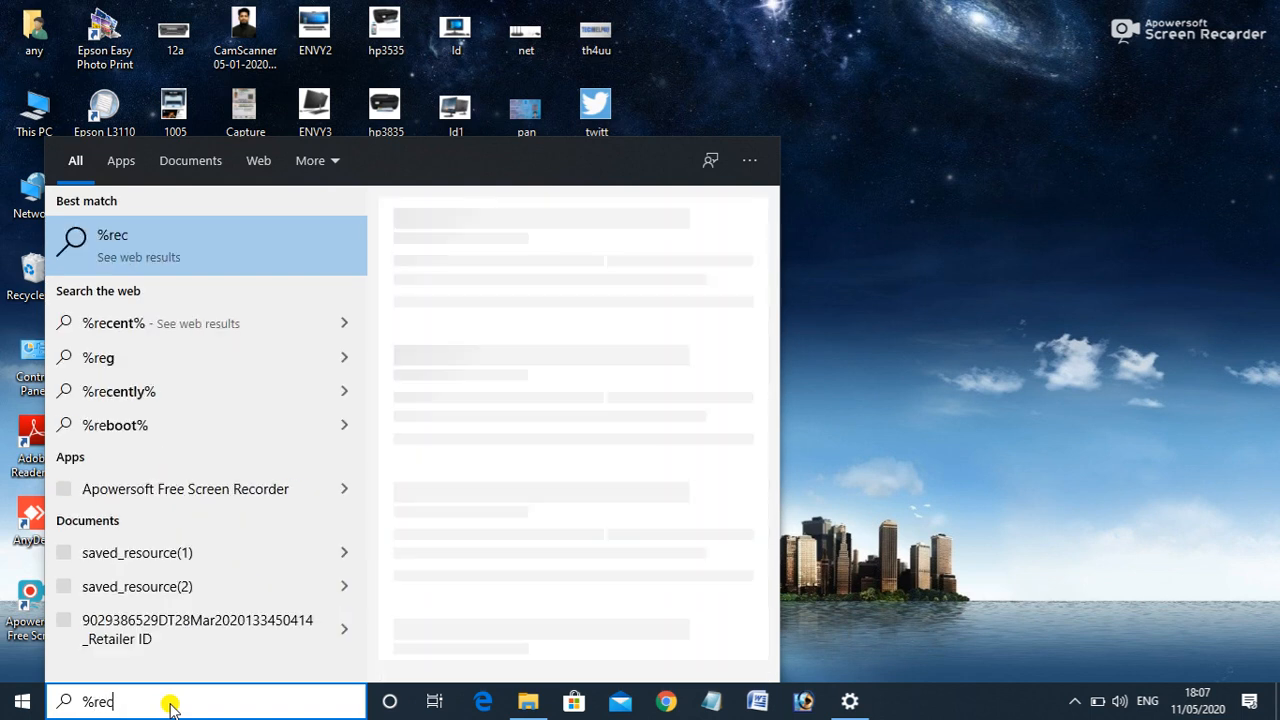
text(ent)
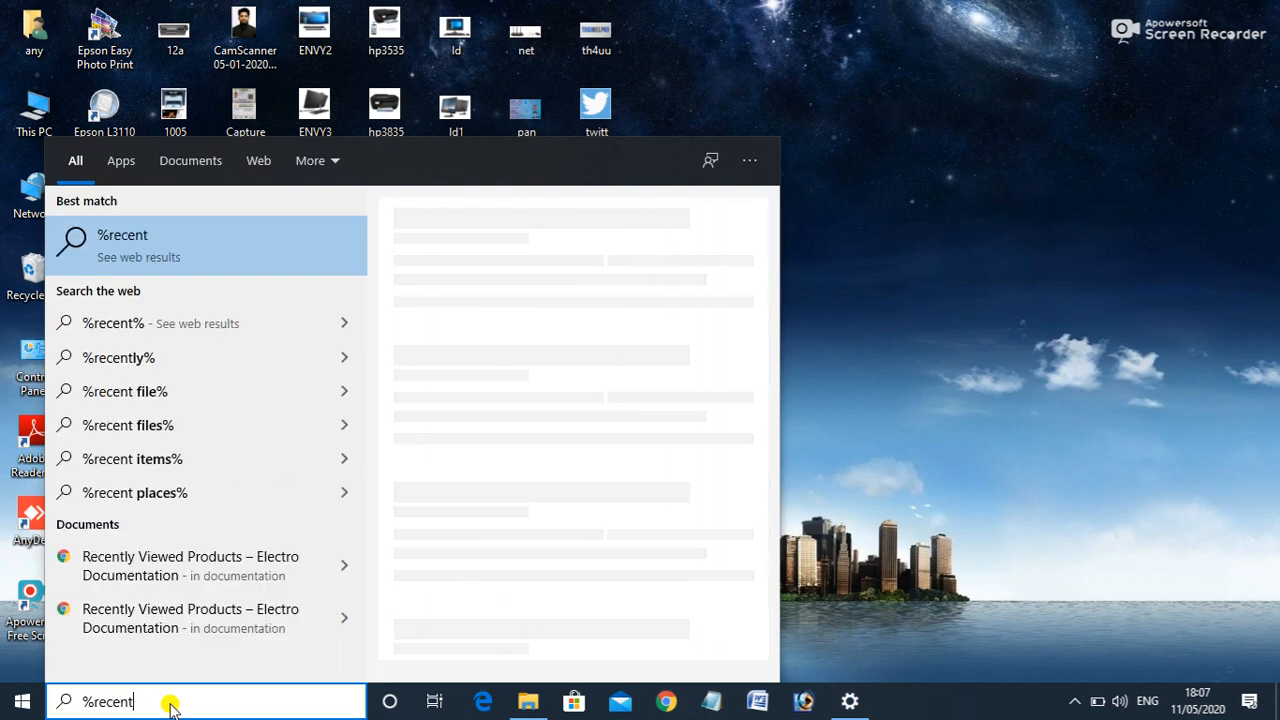
text(%)
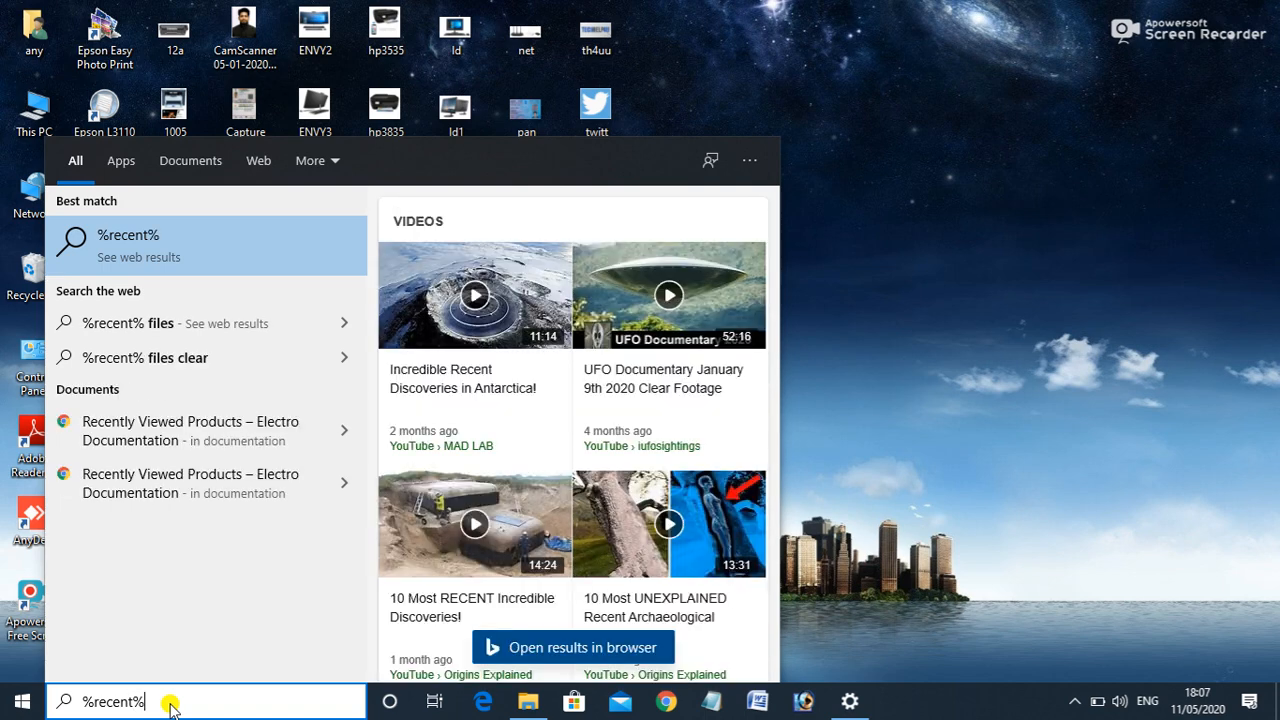
key(Return)
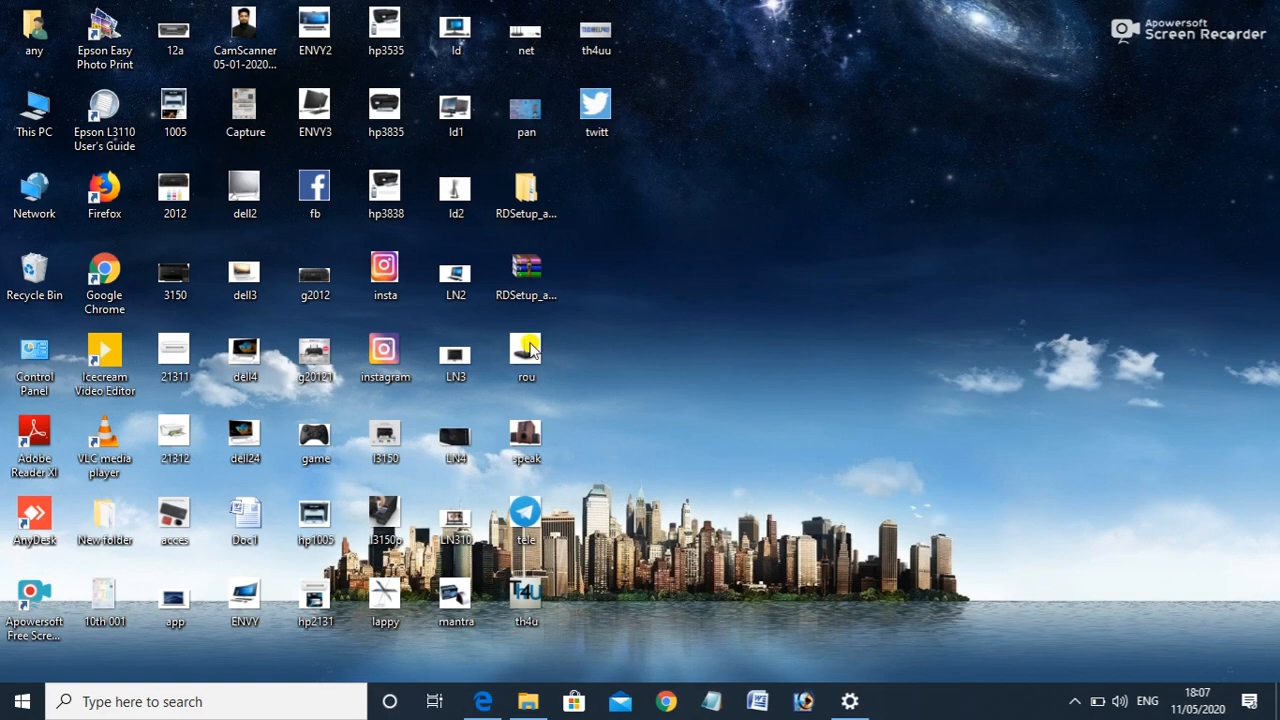
Repeat the Windows search for %recent% and close the browser window that it opens
click(144, 700)
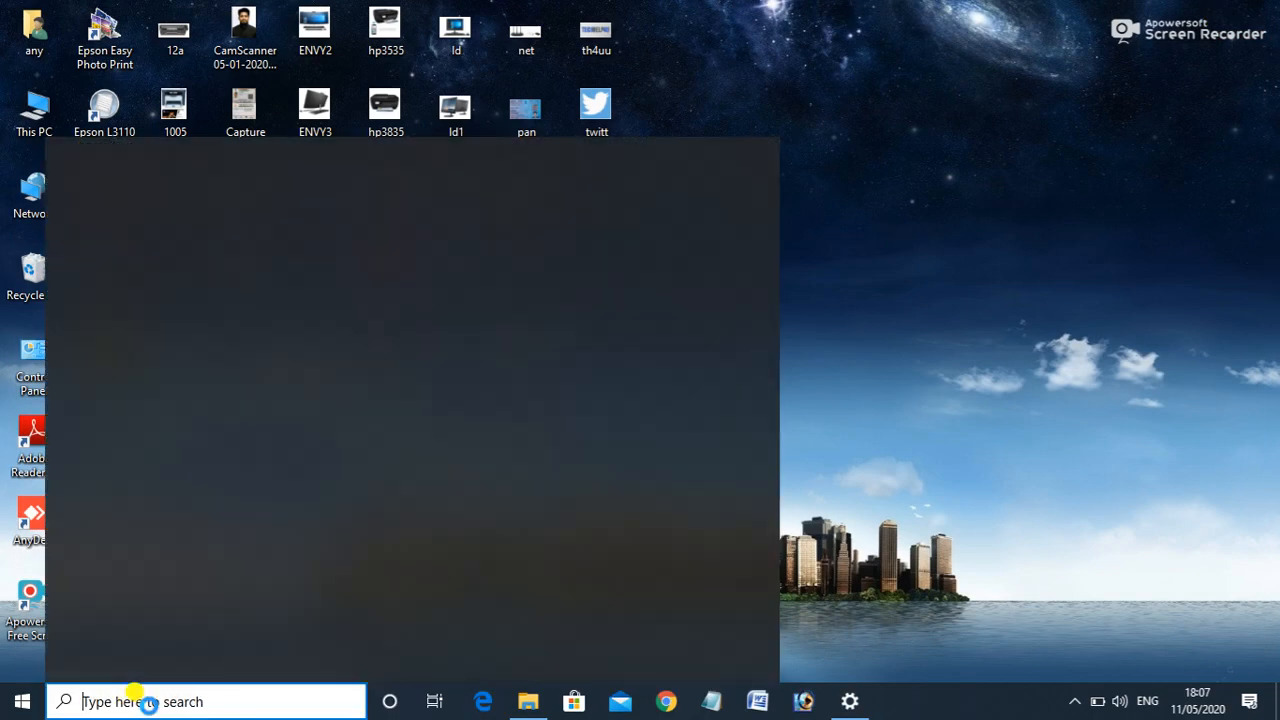
text(%)
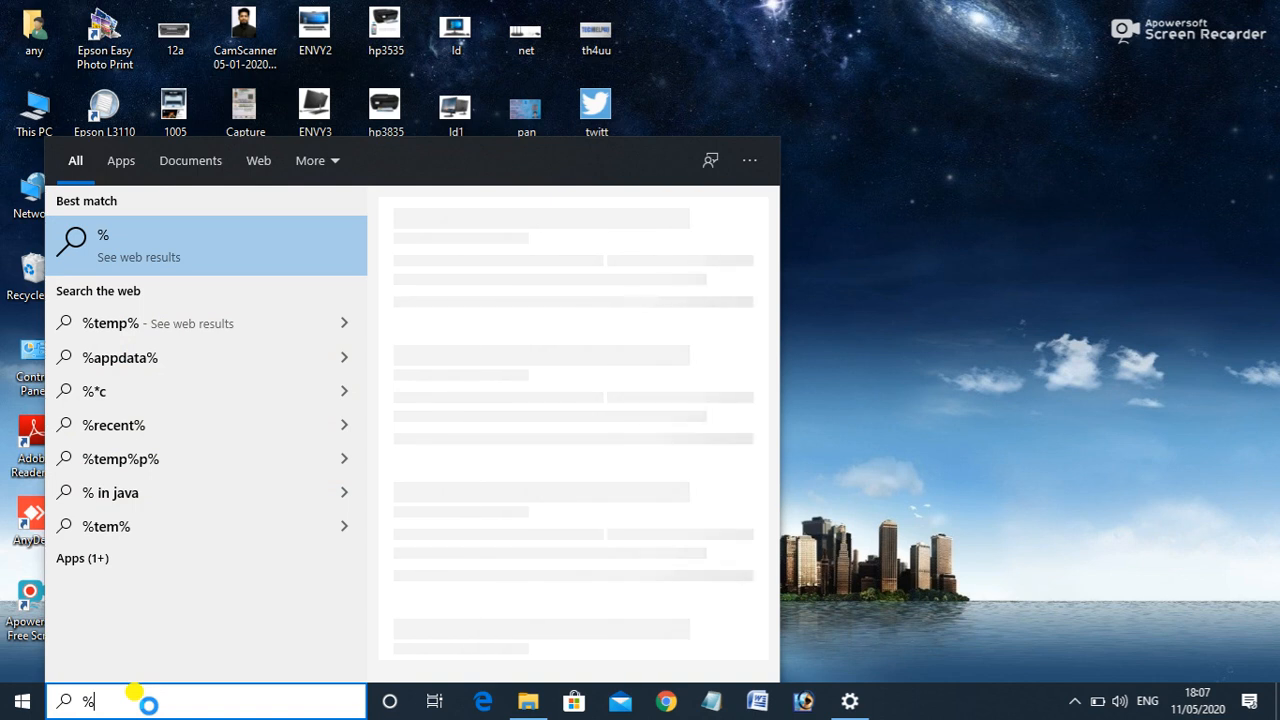
text(re)
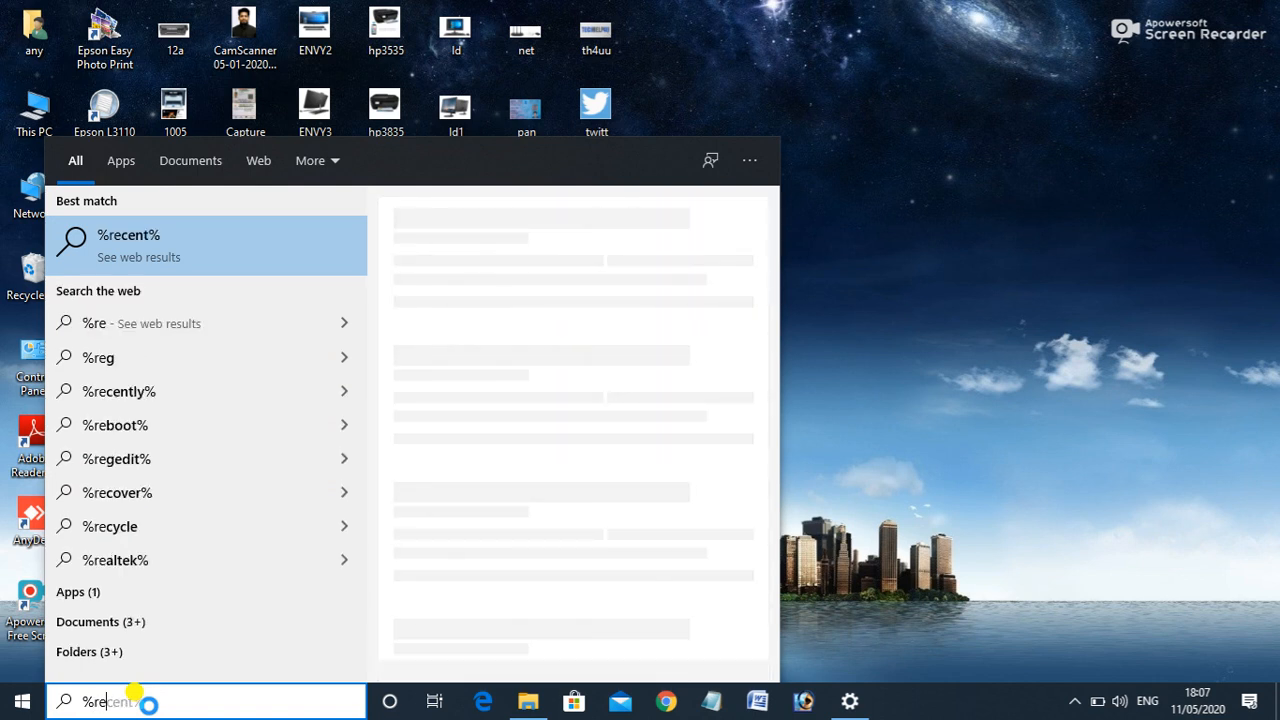
text(cent)
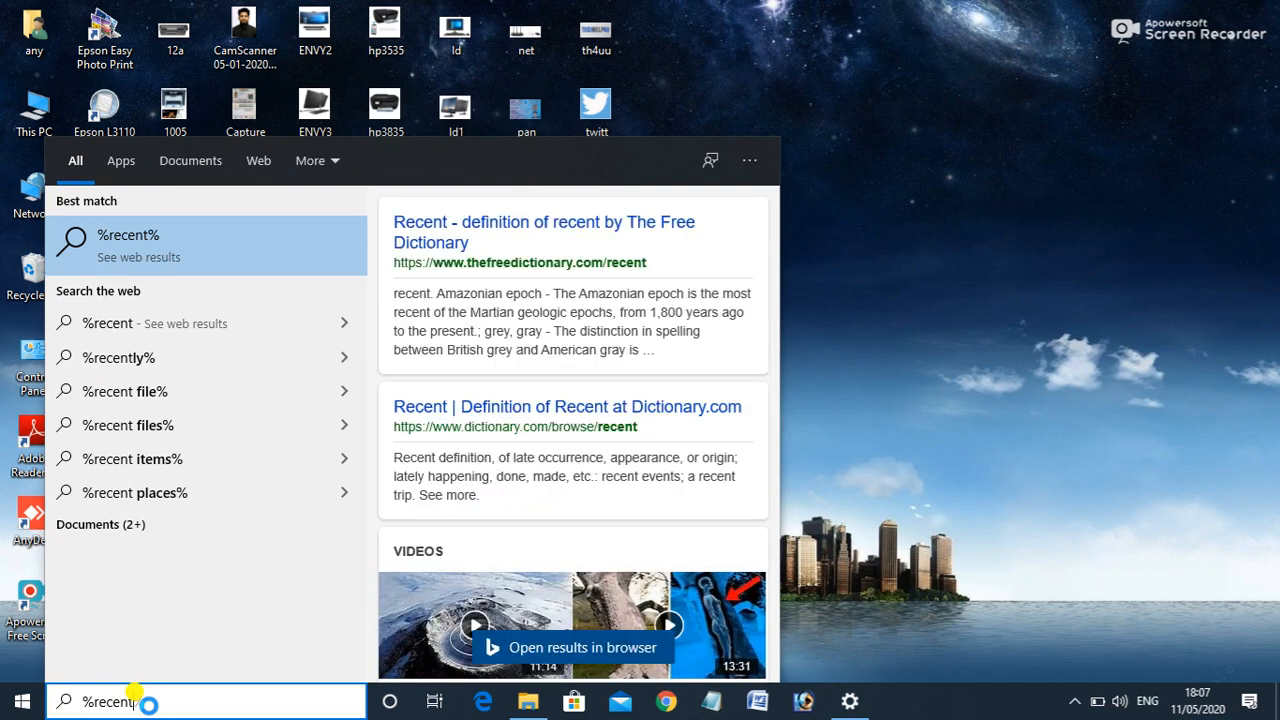
text(%)
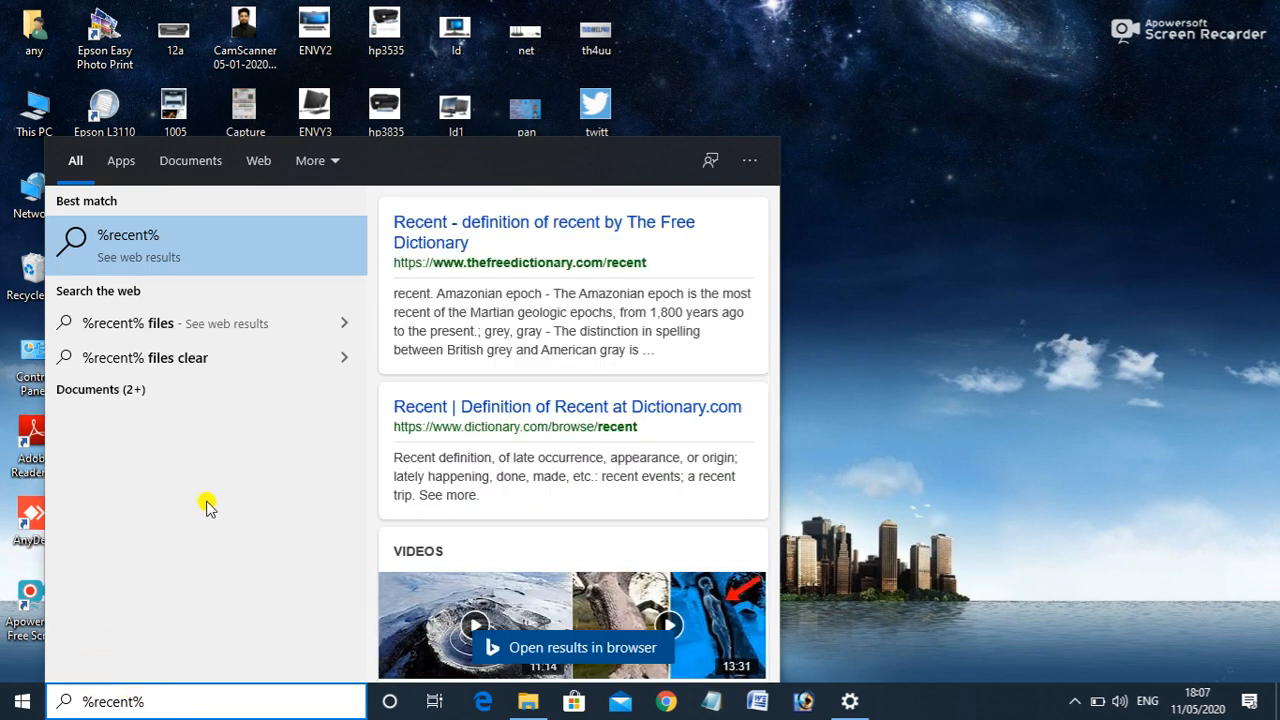
key(Return)
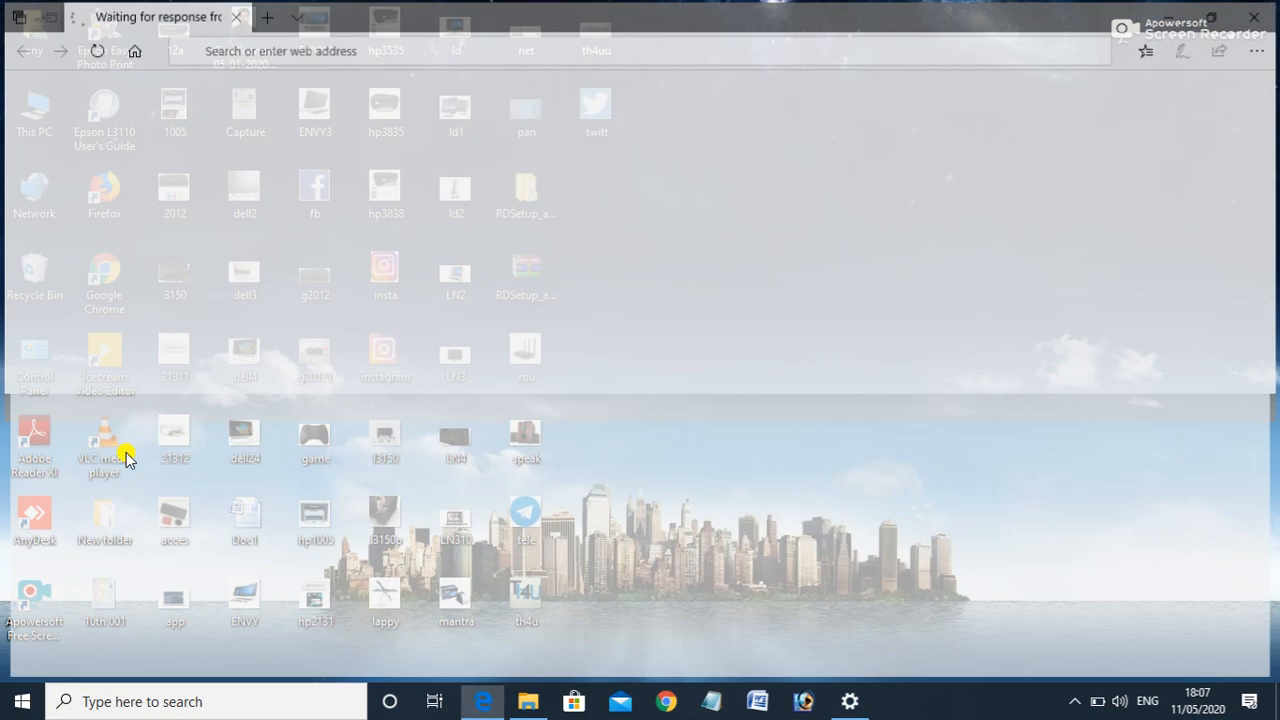
click(1270, 10)
Refresh the desktop and check the hidden notification area icons
right_click(790, 335)
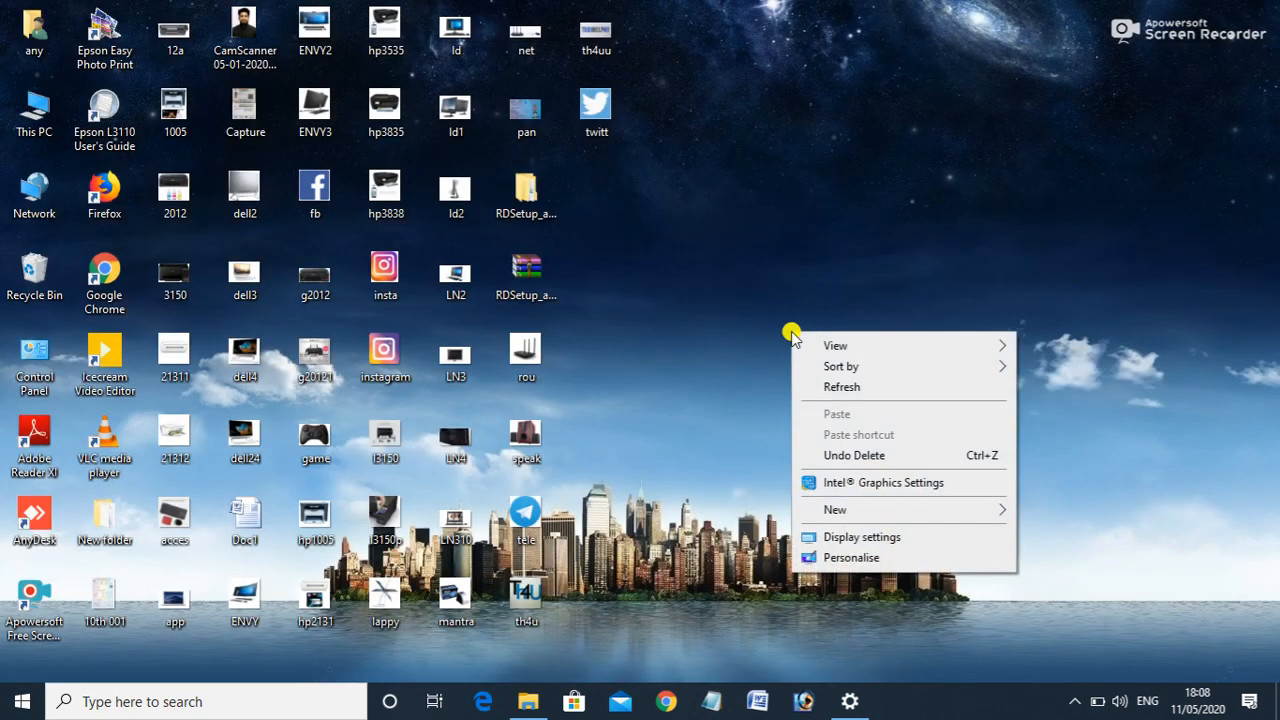
click(834, 386)
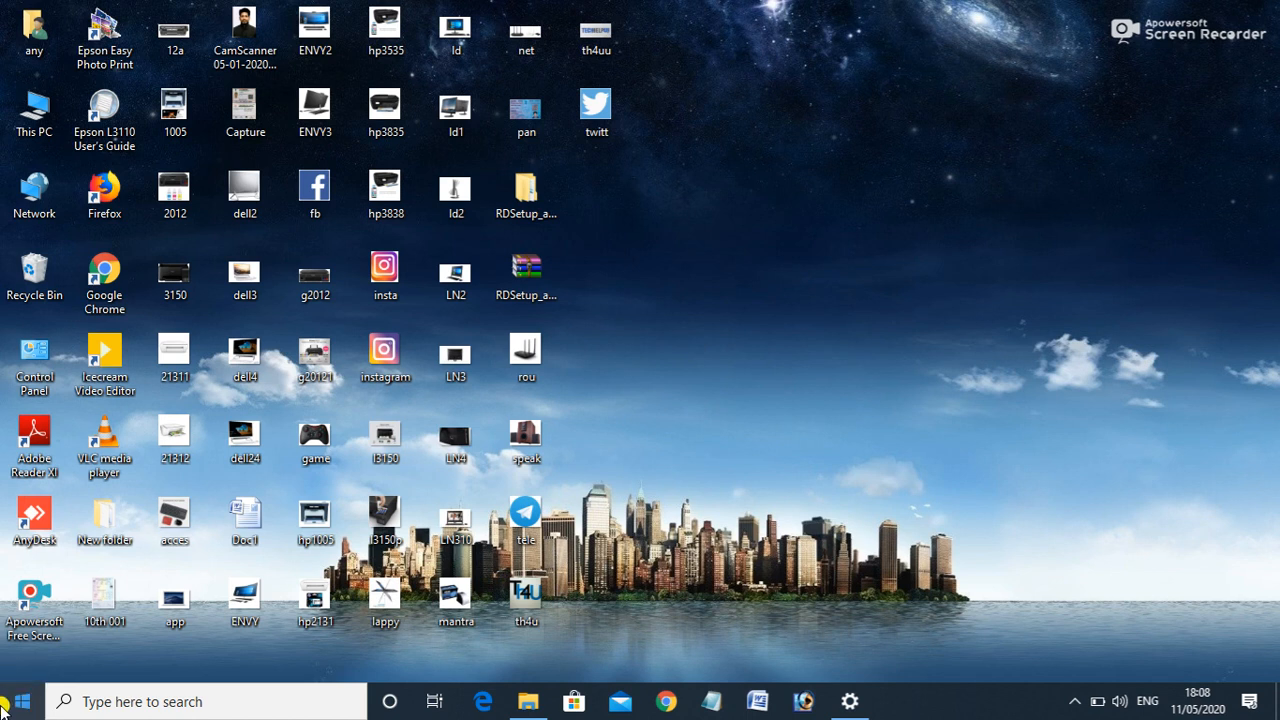
right_click(686, 420)
click(731, 476)
right_click(730, 478)
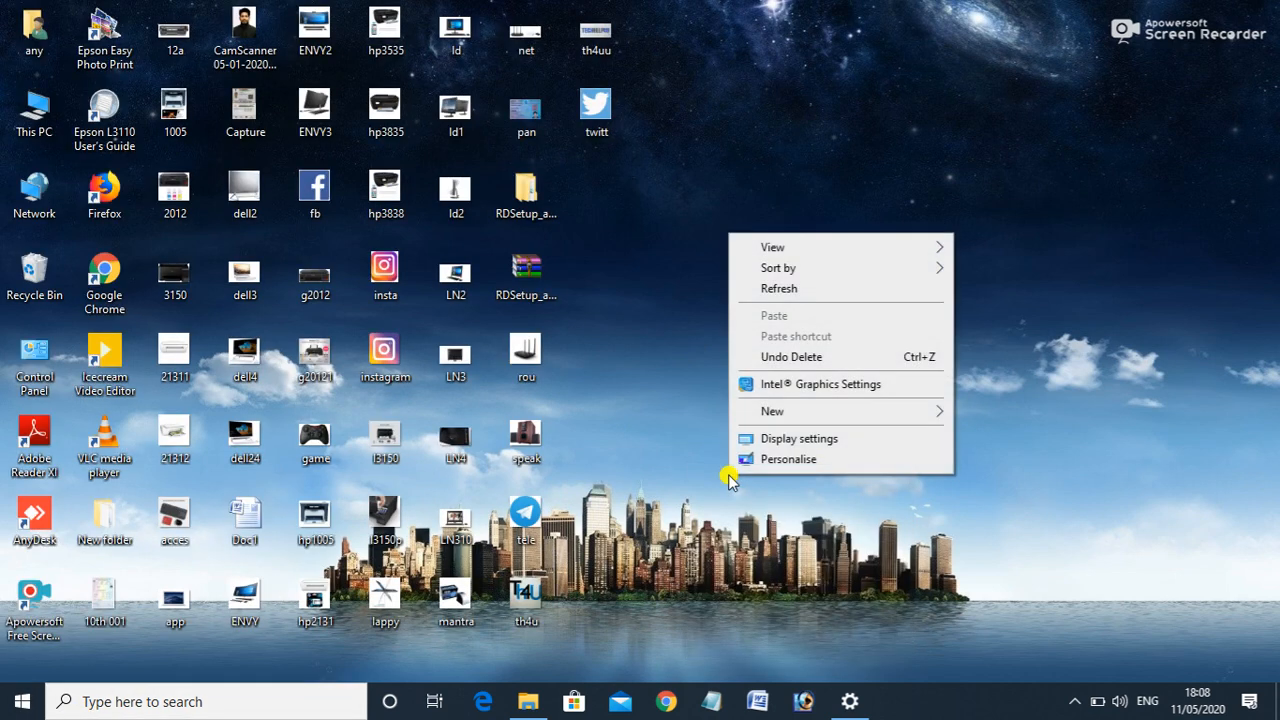
click(833, 289)
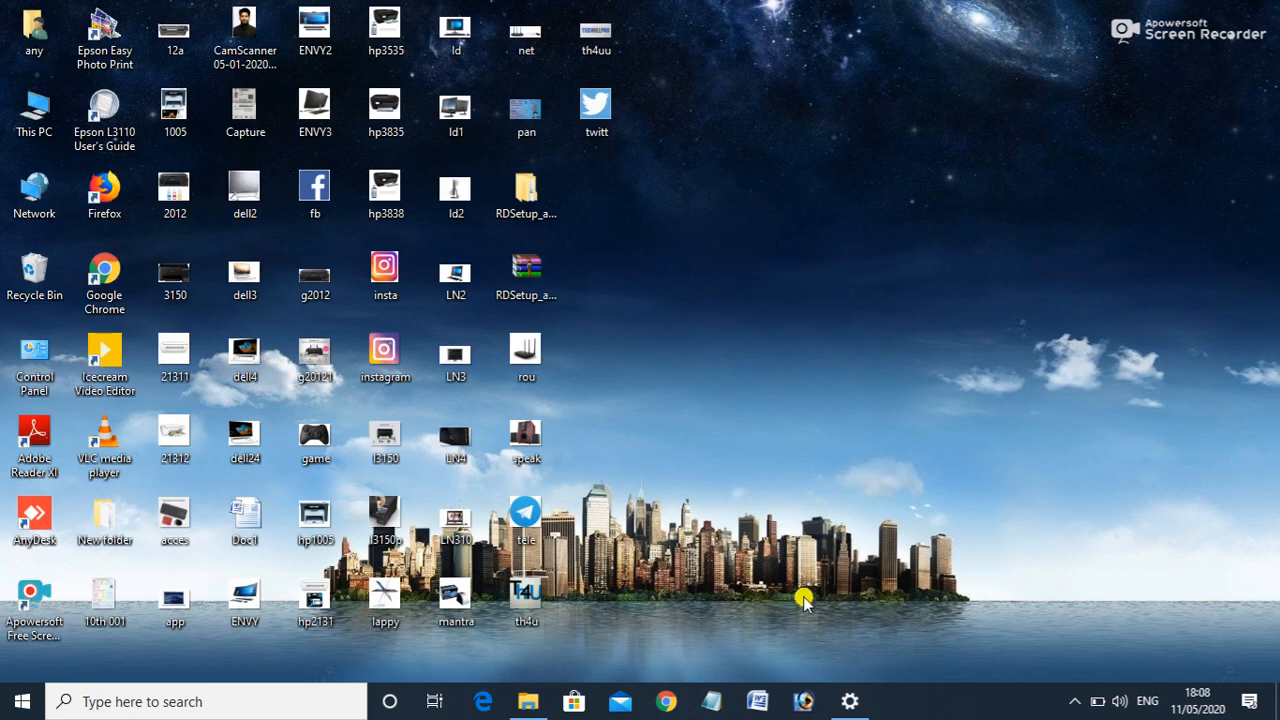
click(1075, 700)
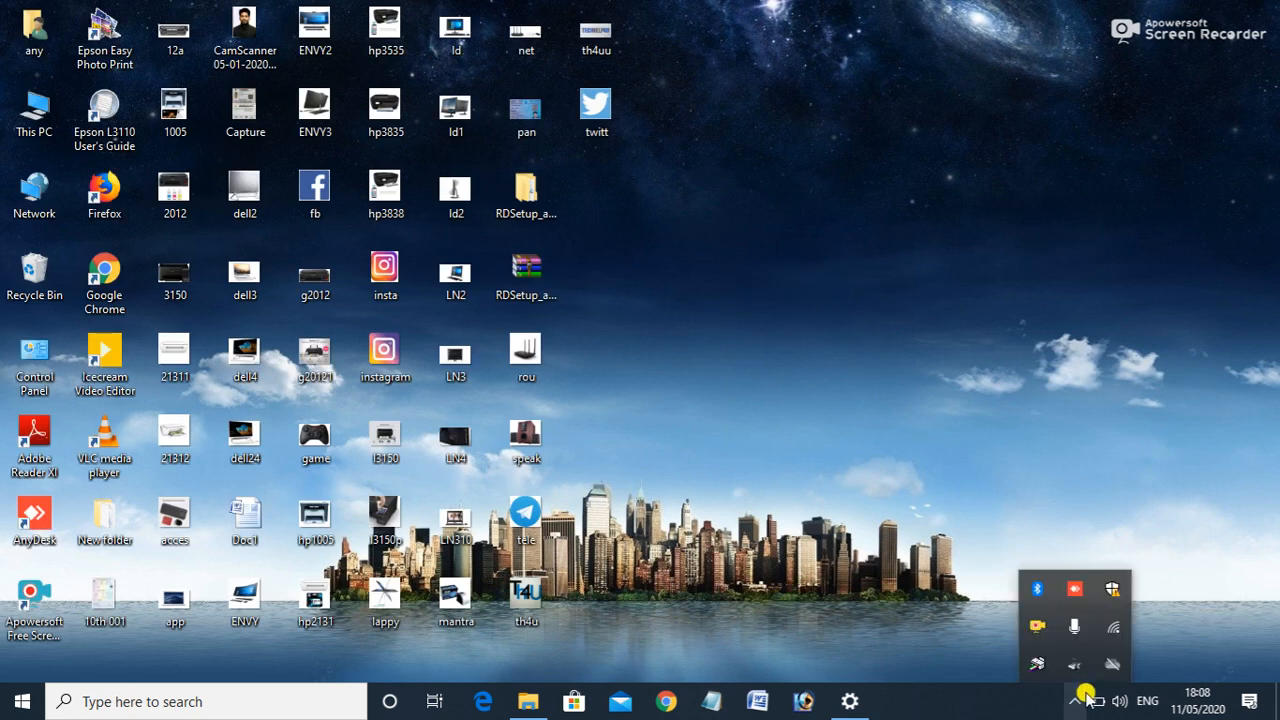
click(692, 563)
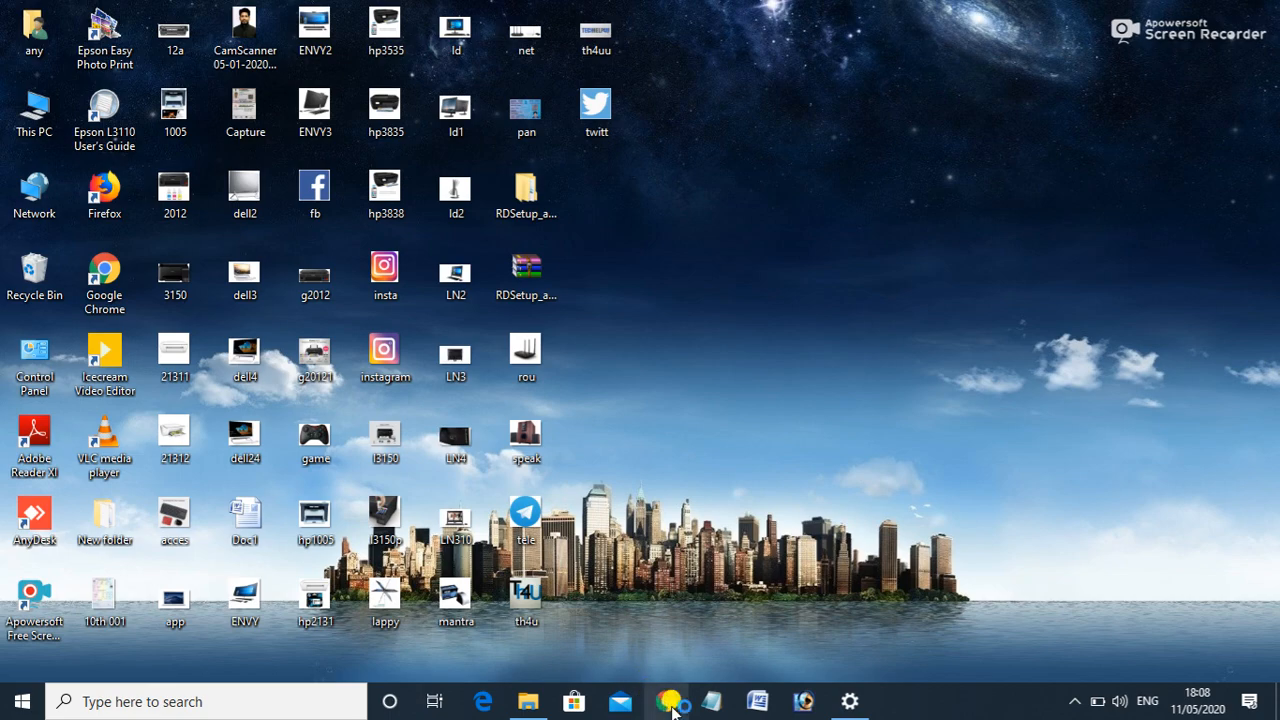
Switch to Chrome, open the techhelp4u WordPress dashboard and visit the site's home page
click(668, 703)
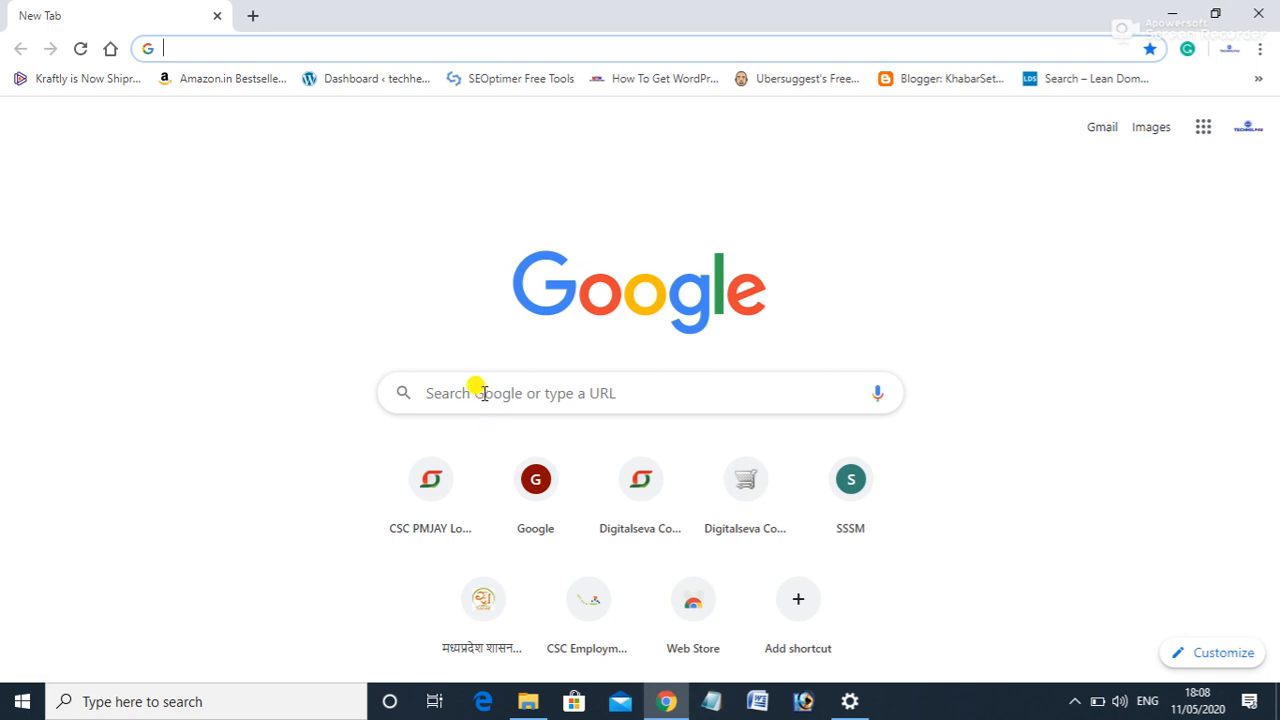
click(368, 80)
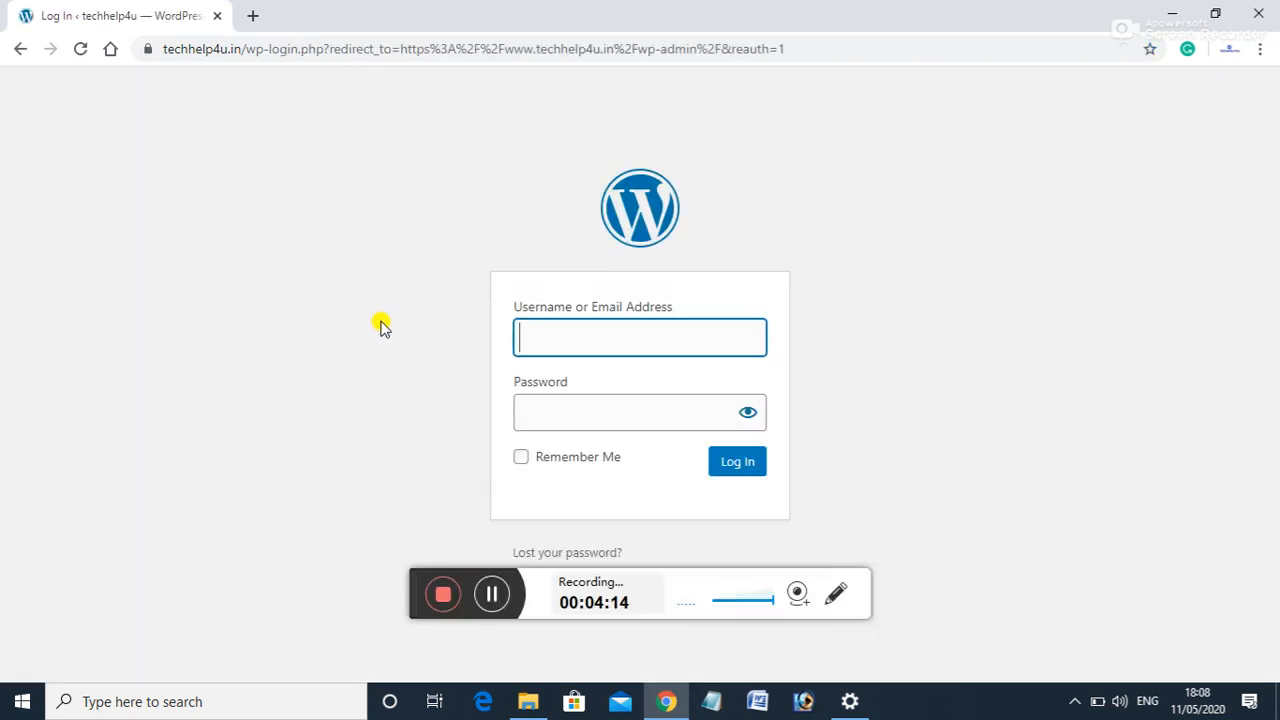
click(495, 596)
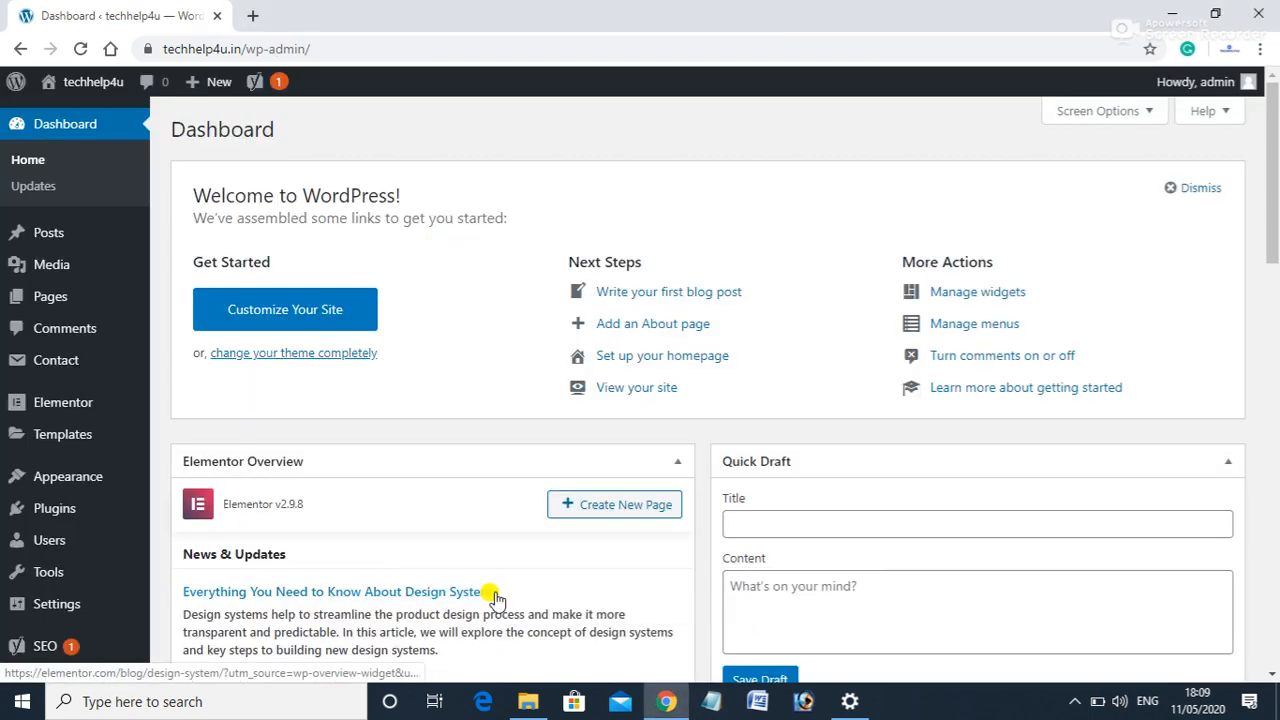
mouse_move(86, 88)
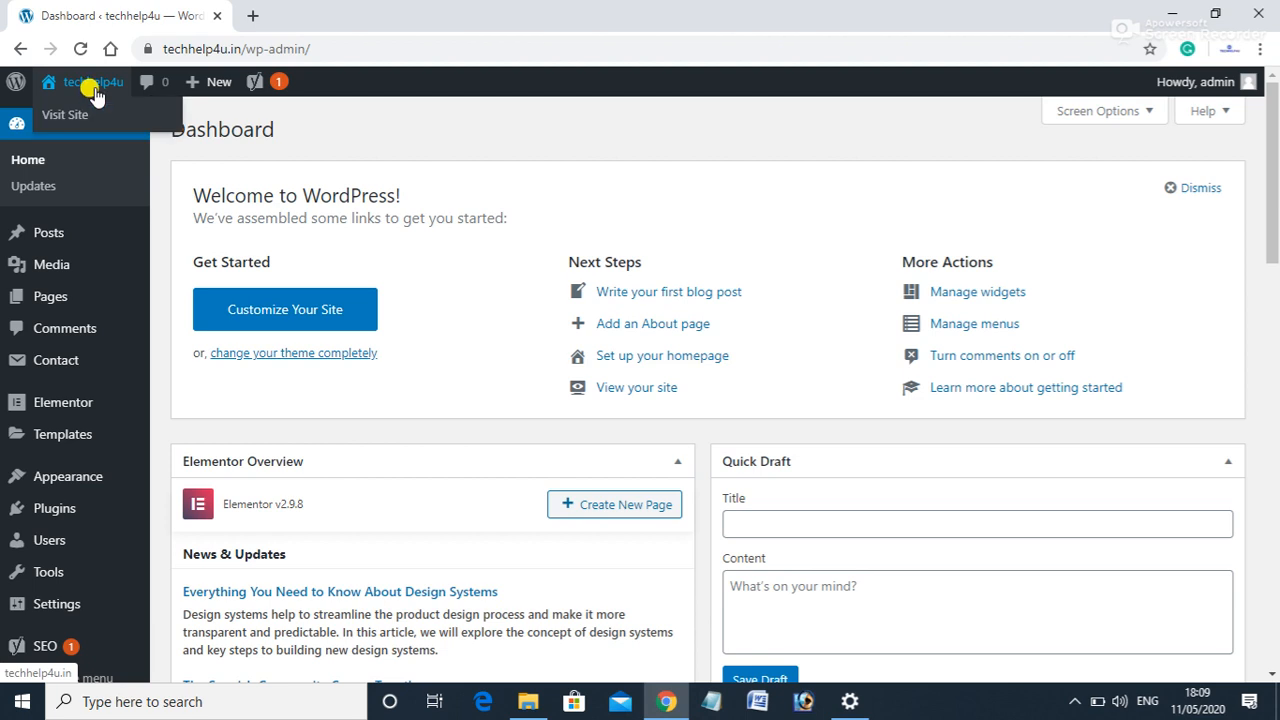
click(80, 84)
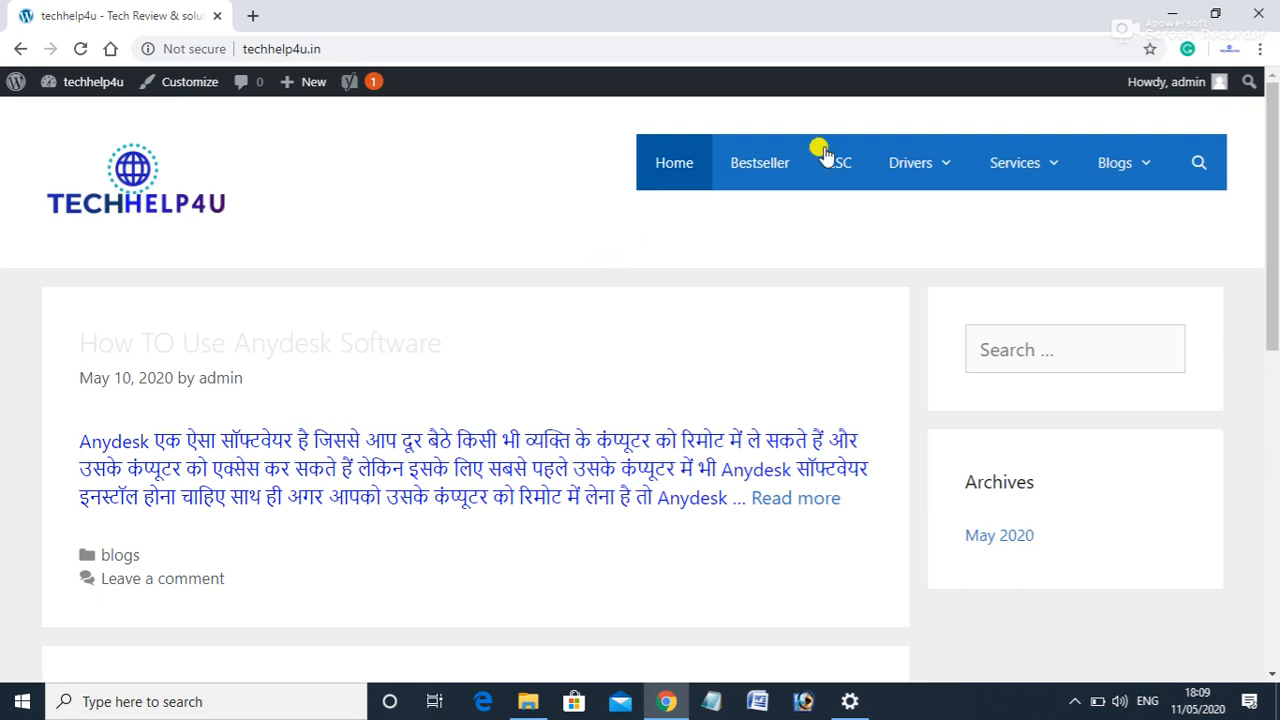
Open the AYUSHMAN BHARAT download folder from the site's Morpho drivers
click(945, 167)
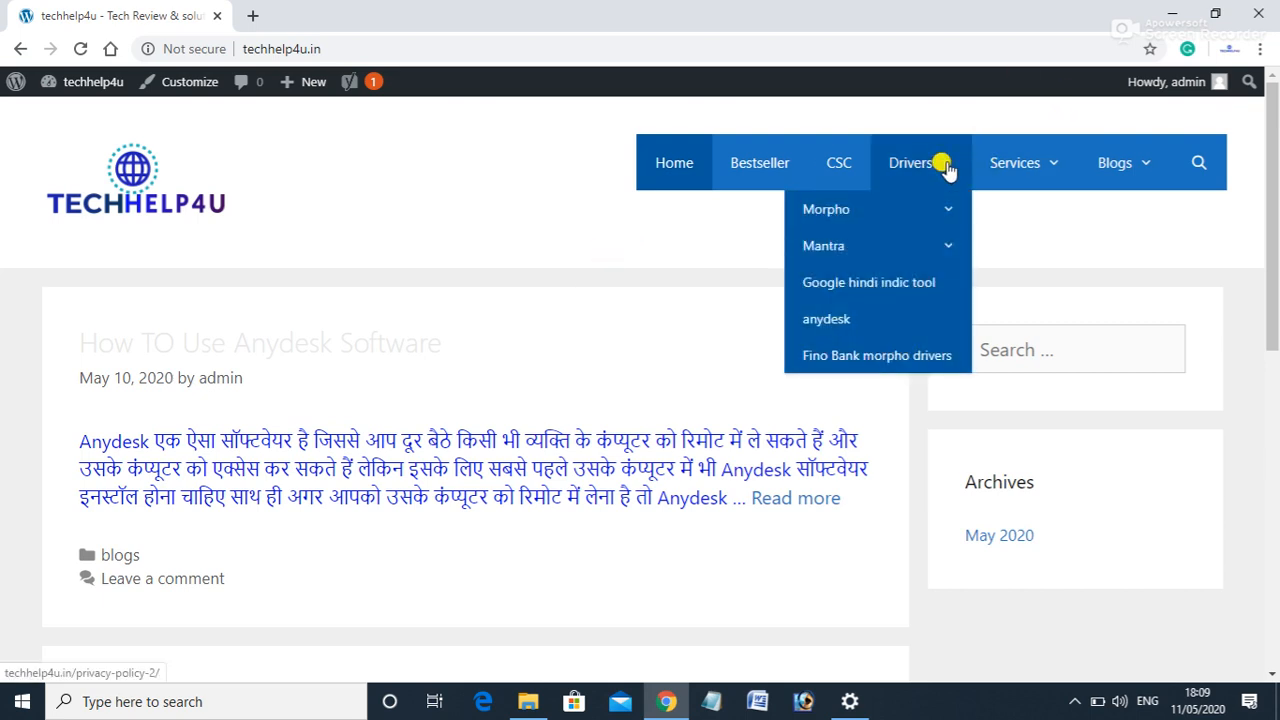
click(945, 217)
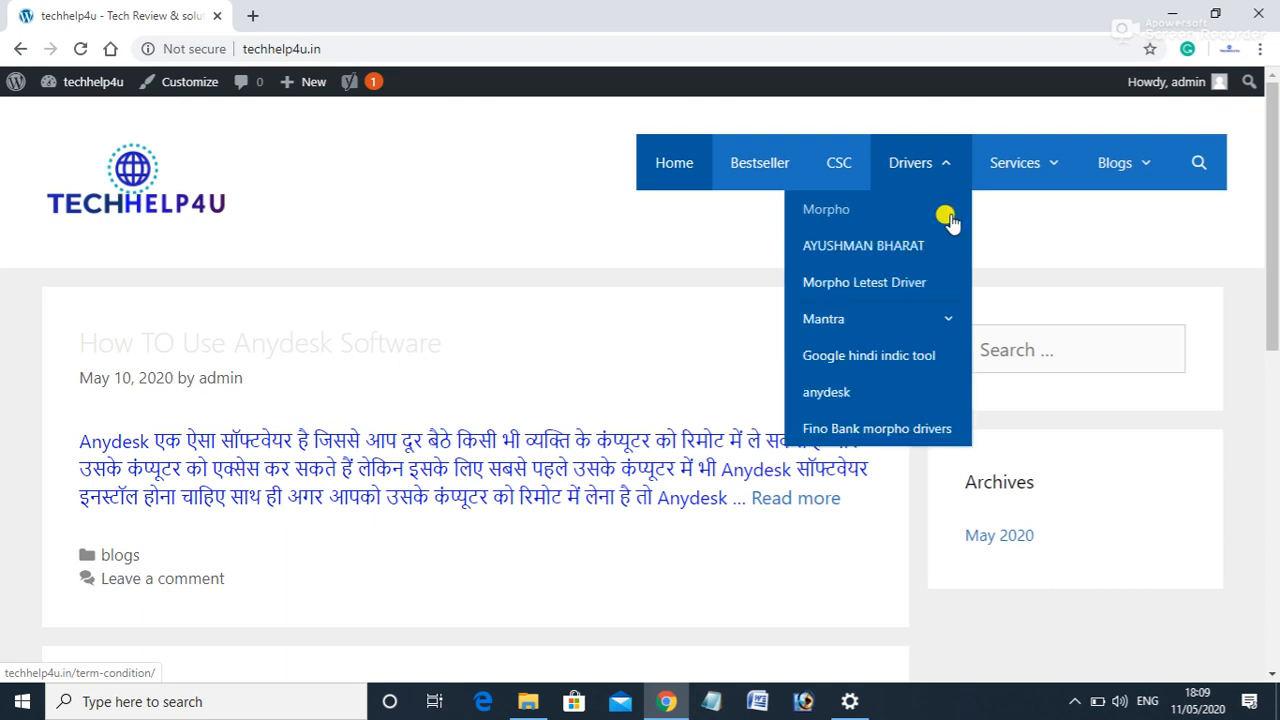
click(871, 252)
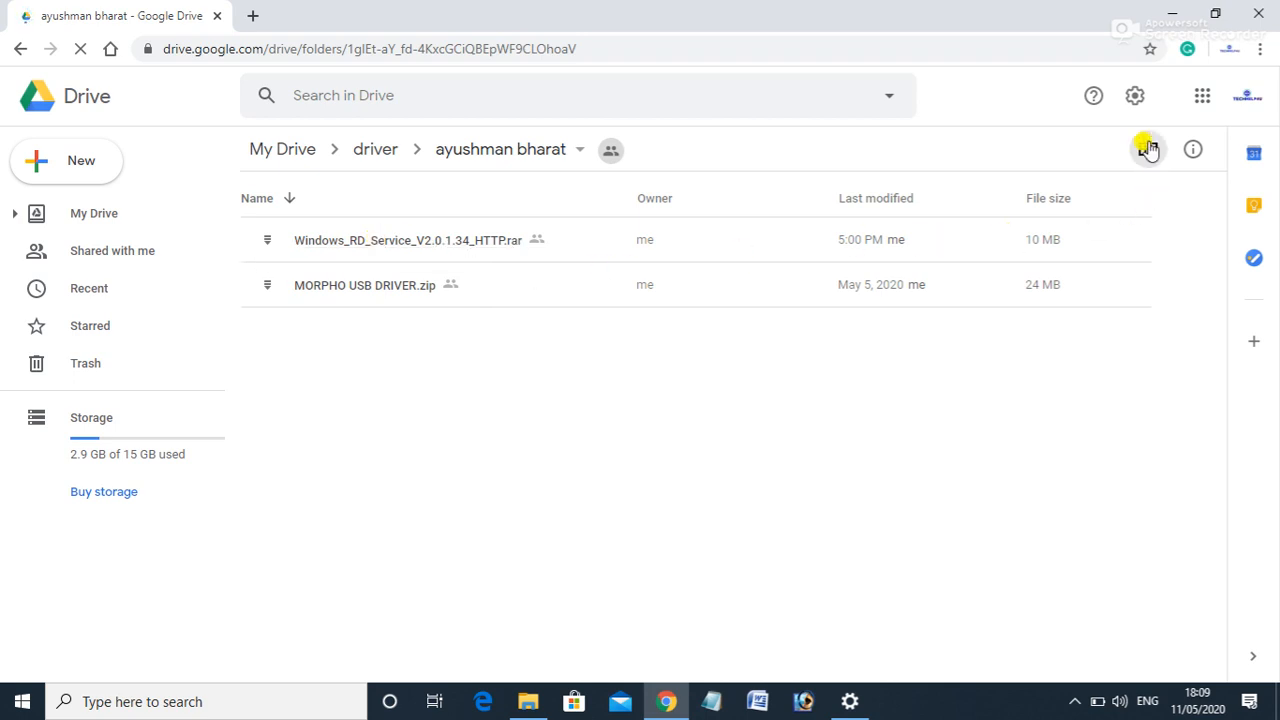
Download Windows_RD_Service_V2.0.1.34_HTTP.rar from the ayushman bharat folder and close its preview
click(516, 244)
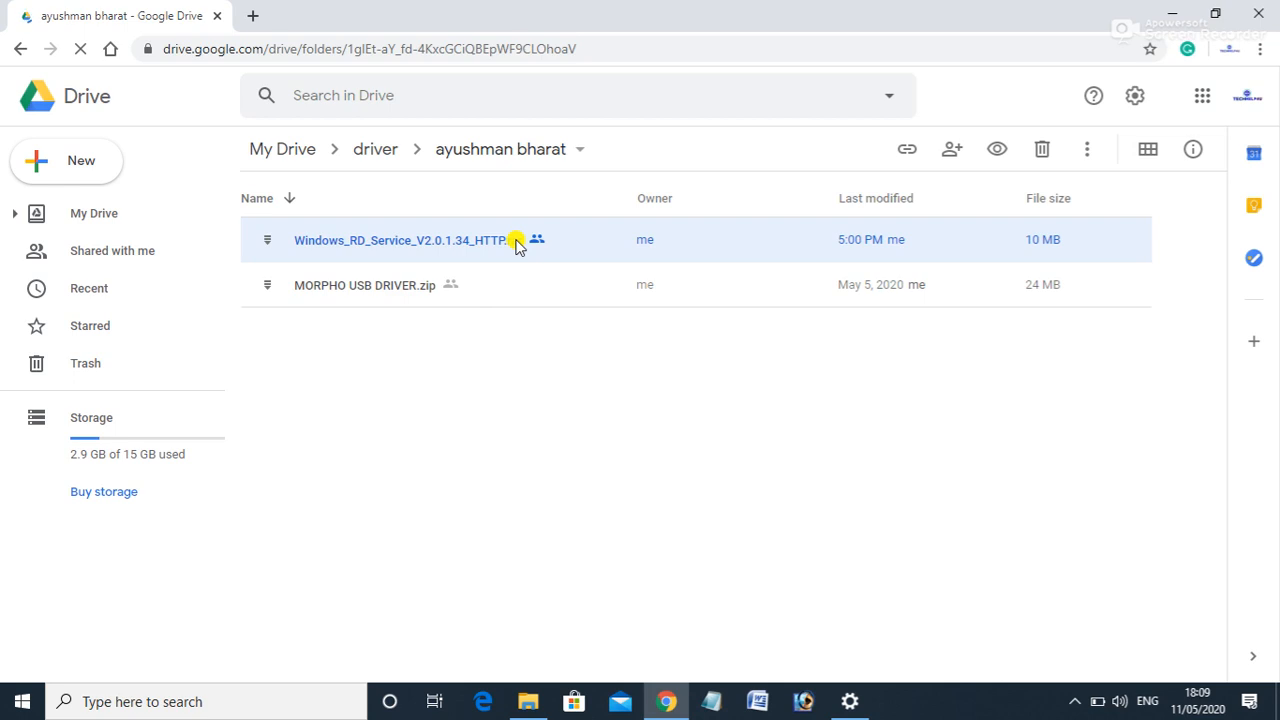
double_click(516, 244)
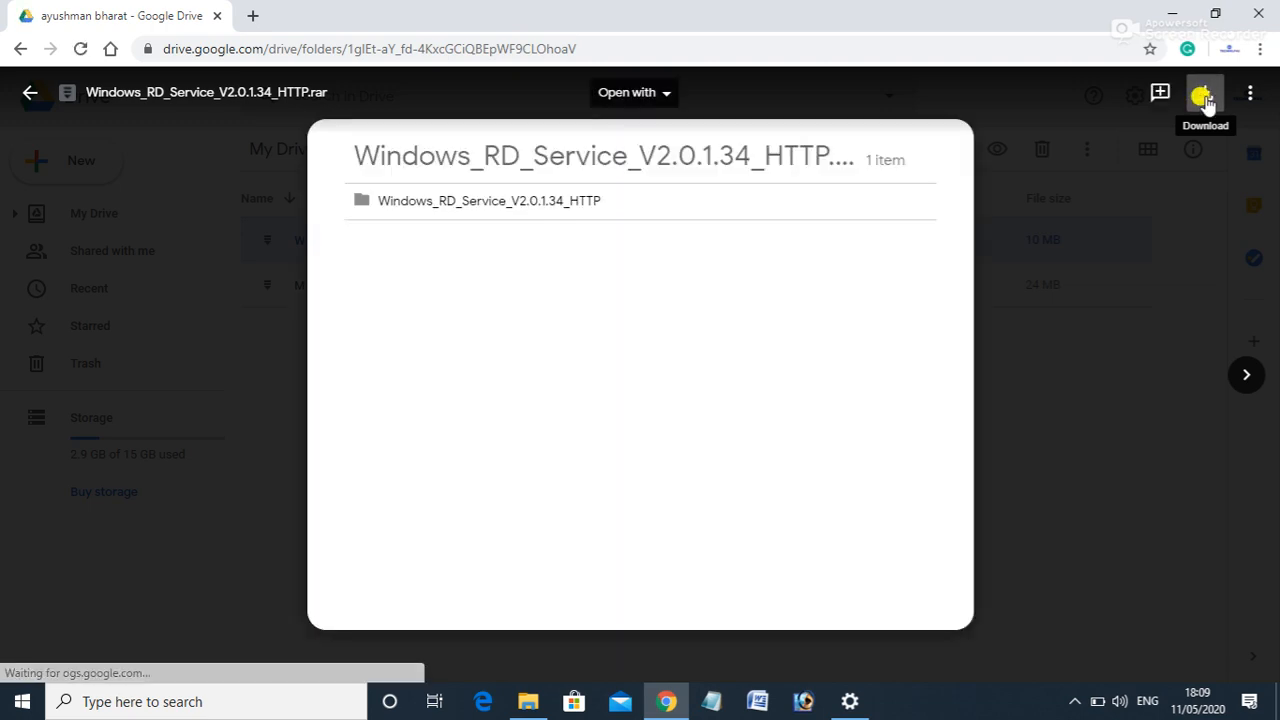
click(1204, 98)
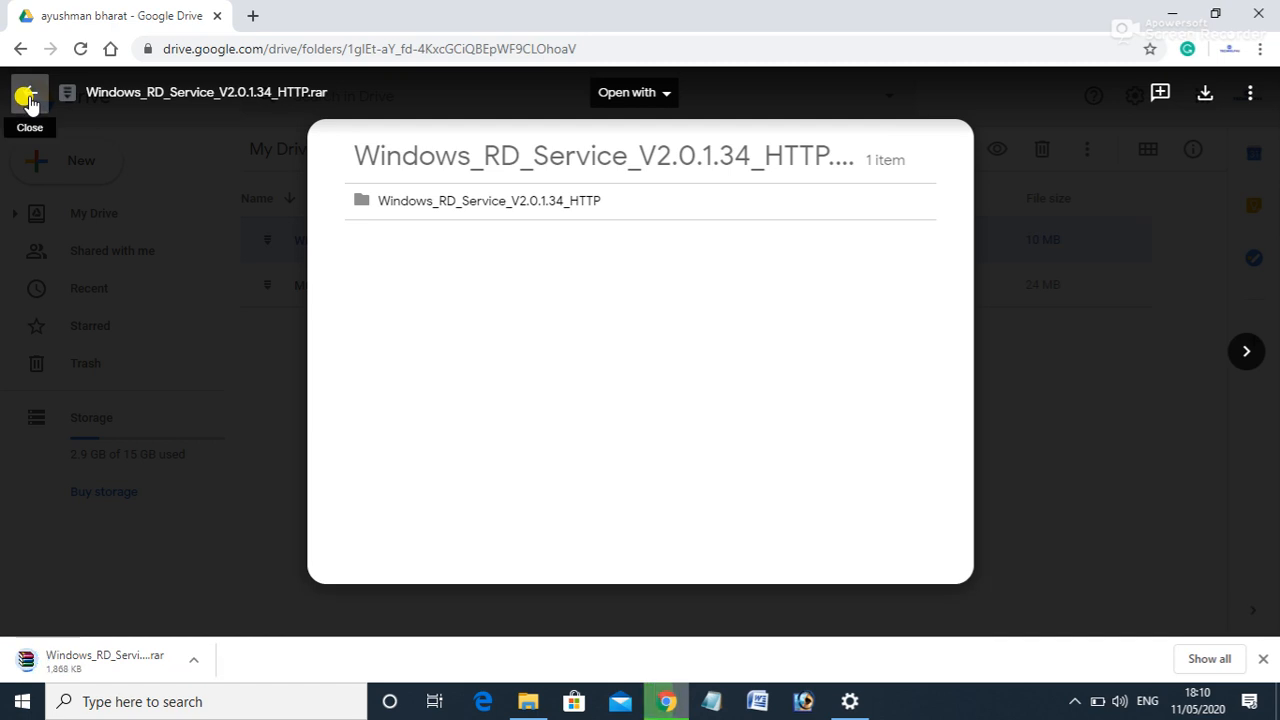
click(27, 100)
Download MORPHO USB DRIVER.zip from the same folder and choose to keep the flagged Windows_RD_Service download
double_click(447, 284)
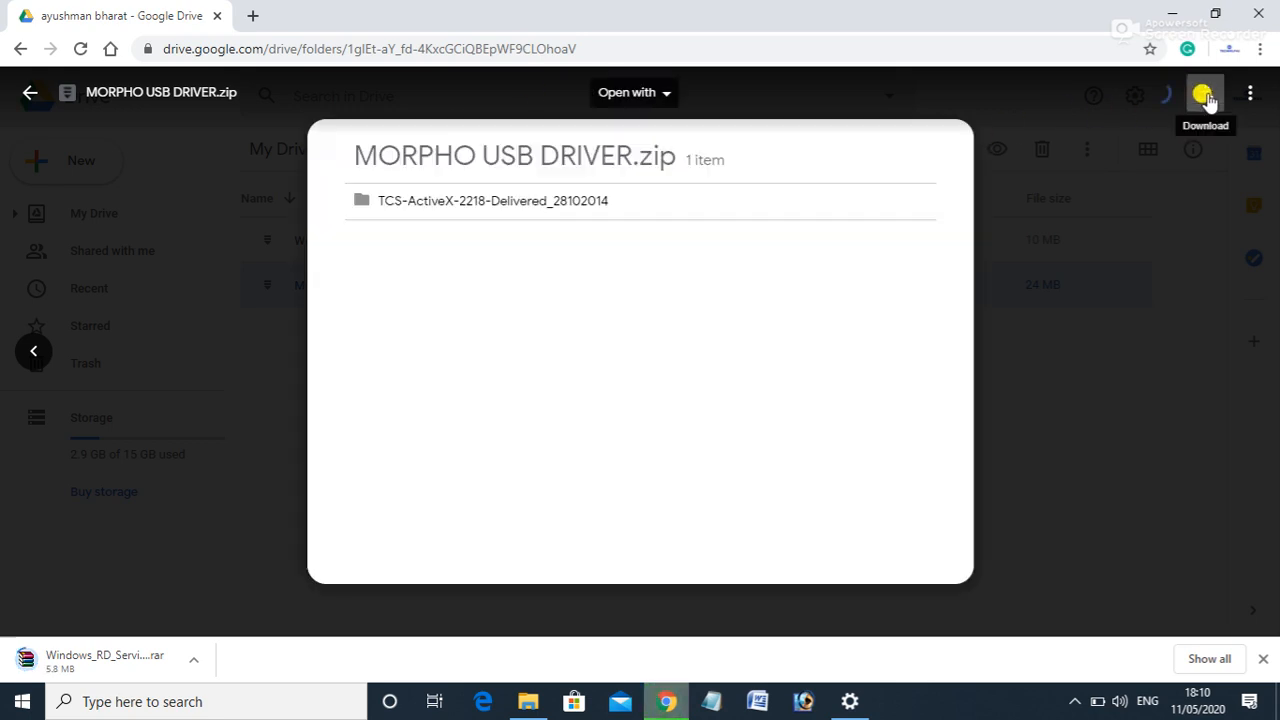
click(1205, 96)
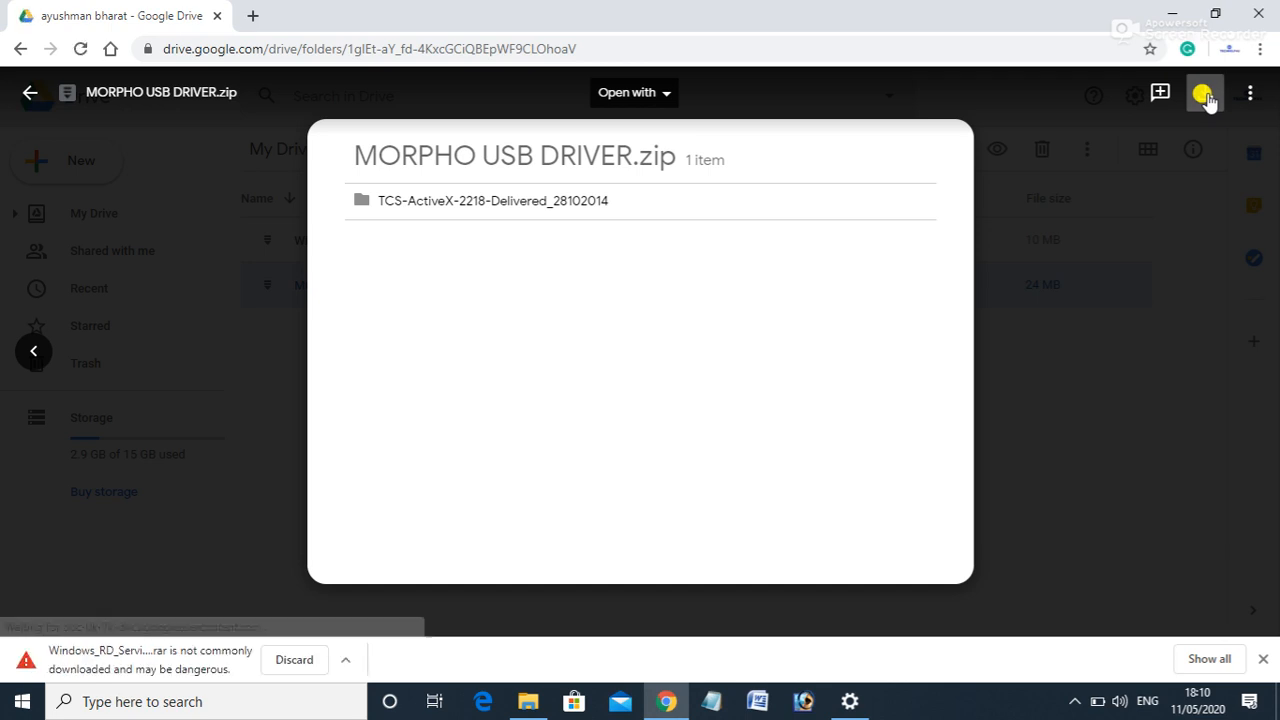
click(1205, 94)
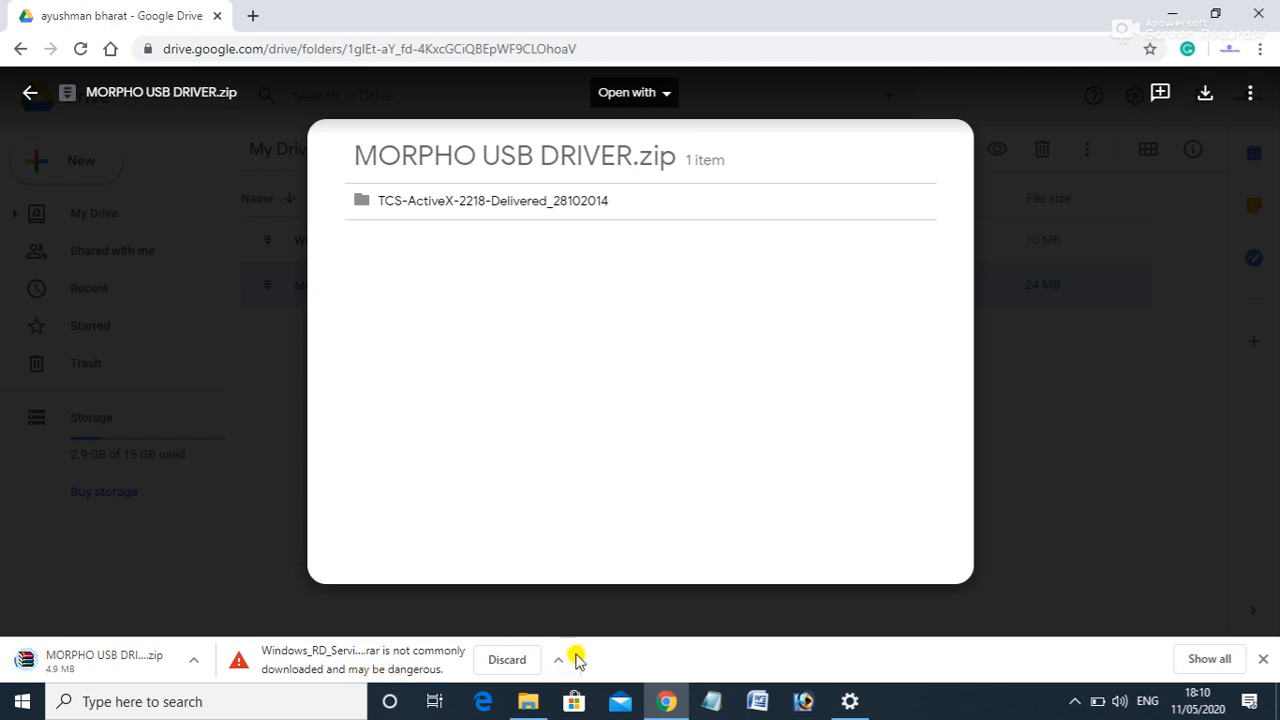
click(557, 660)
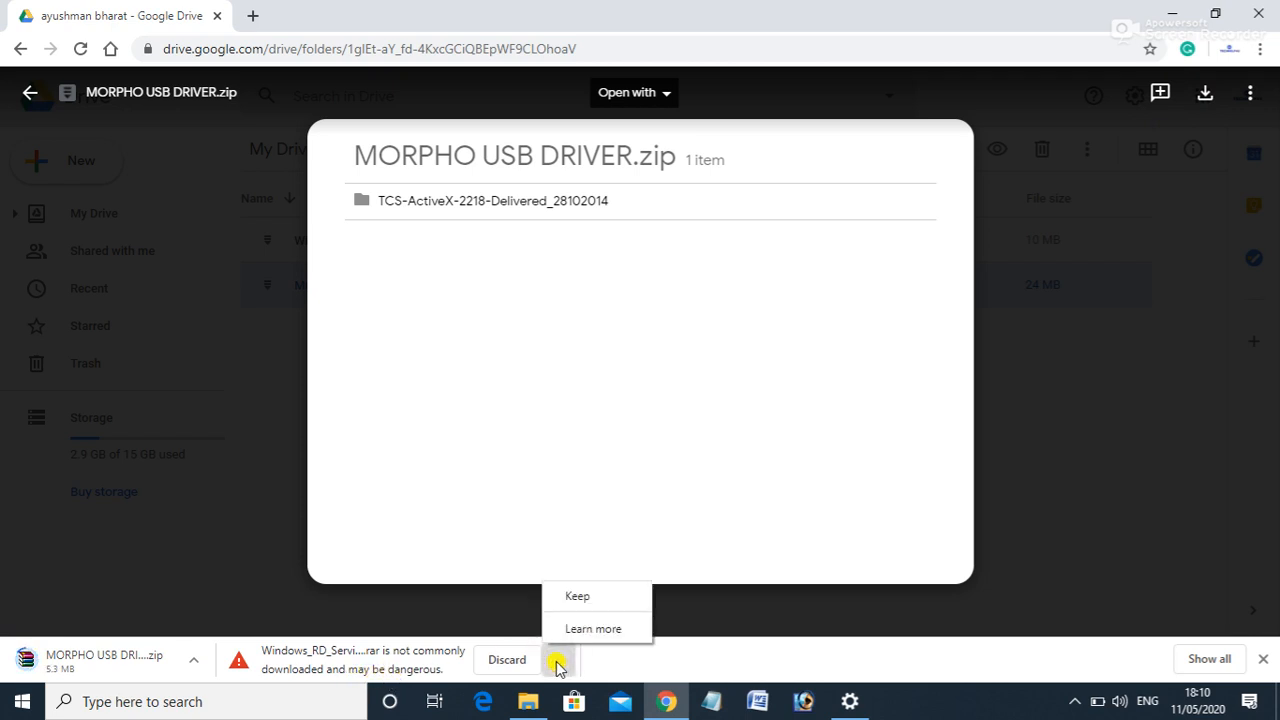
click(577, 598)
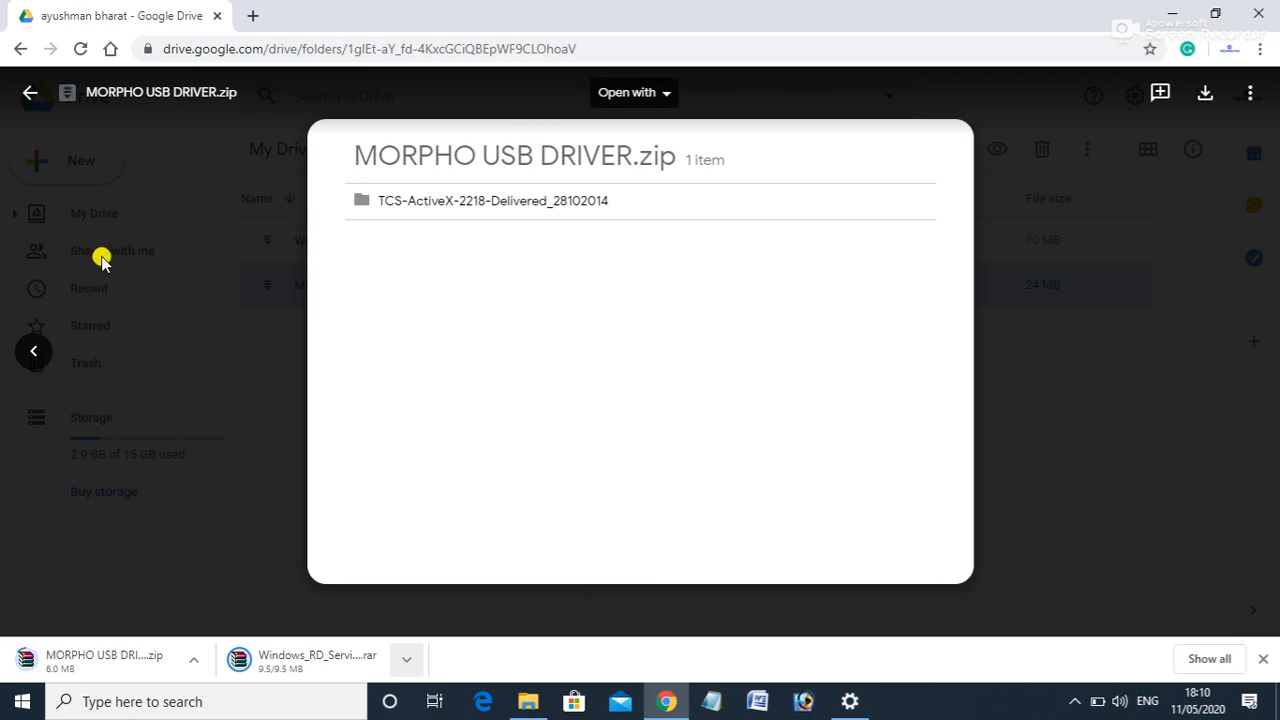
Close the MORPHO USB DRIVER.zip preview and minimize the browser to show the desktop
click(29, 93)
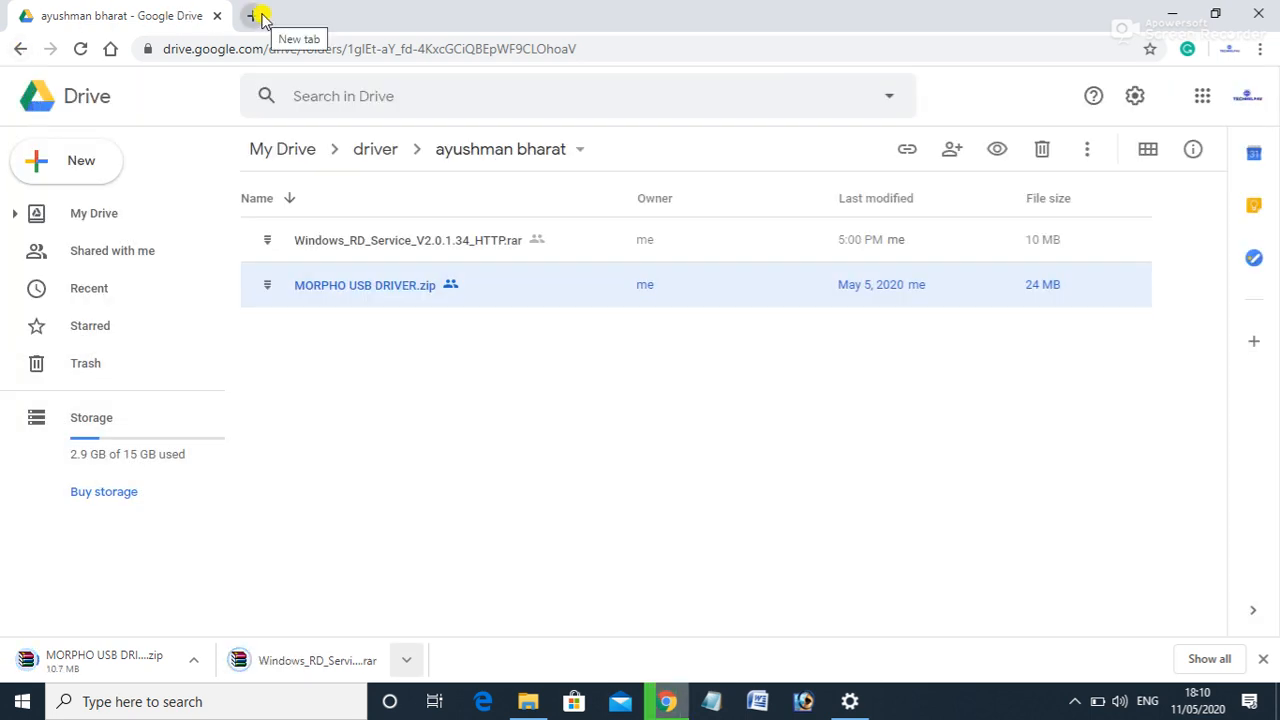
click(1175, 15)
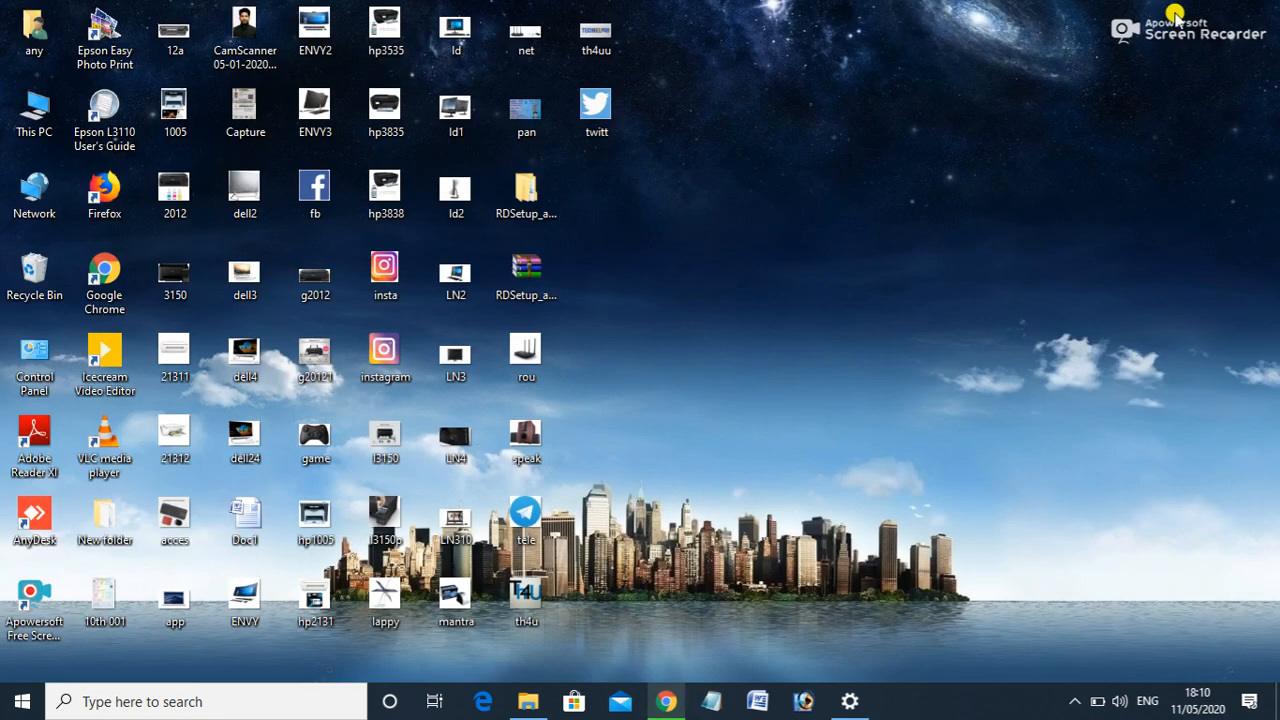
right_click(962, 190)
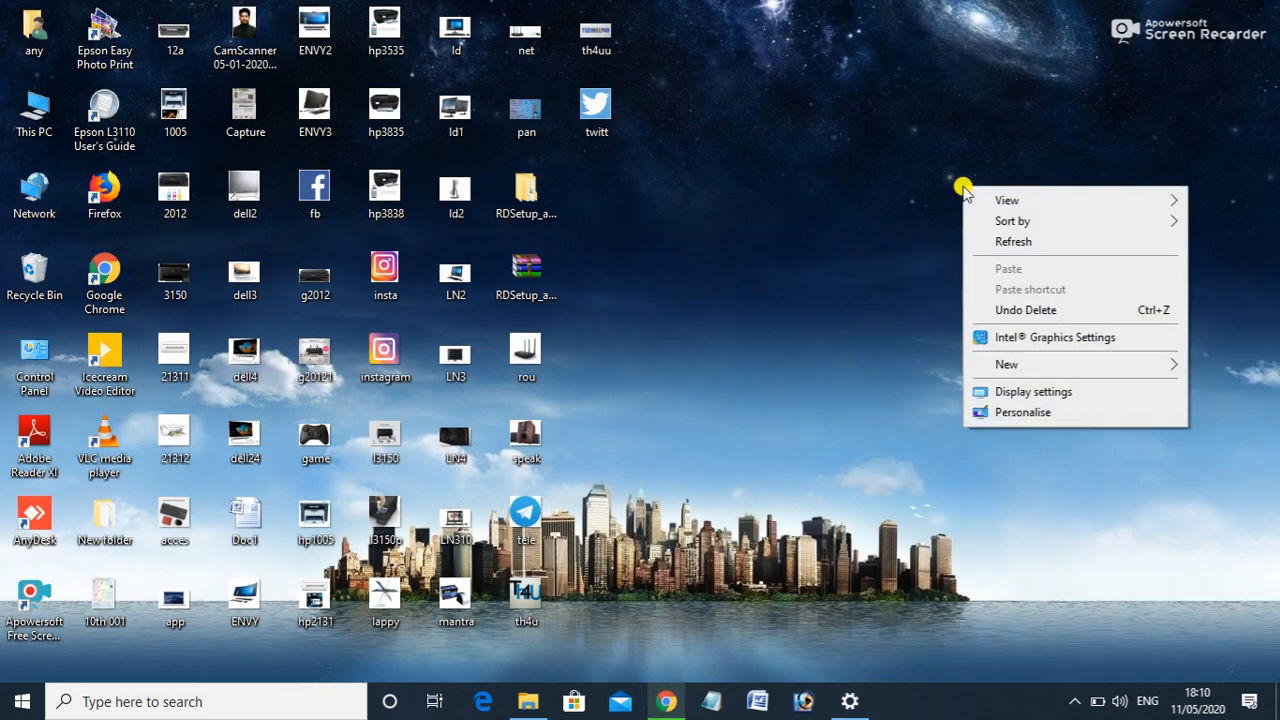
click(988, 242)
right_click(996, 257)
click(1020, 295)
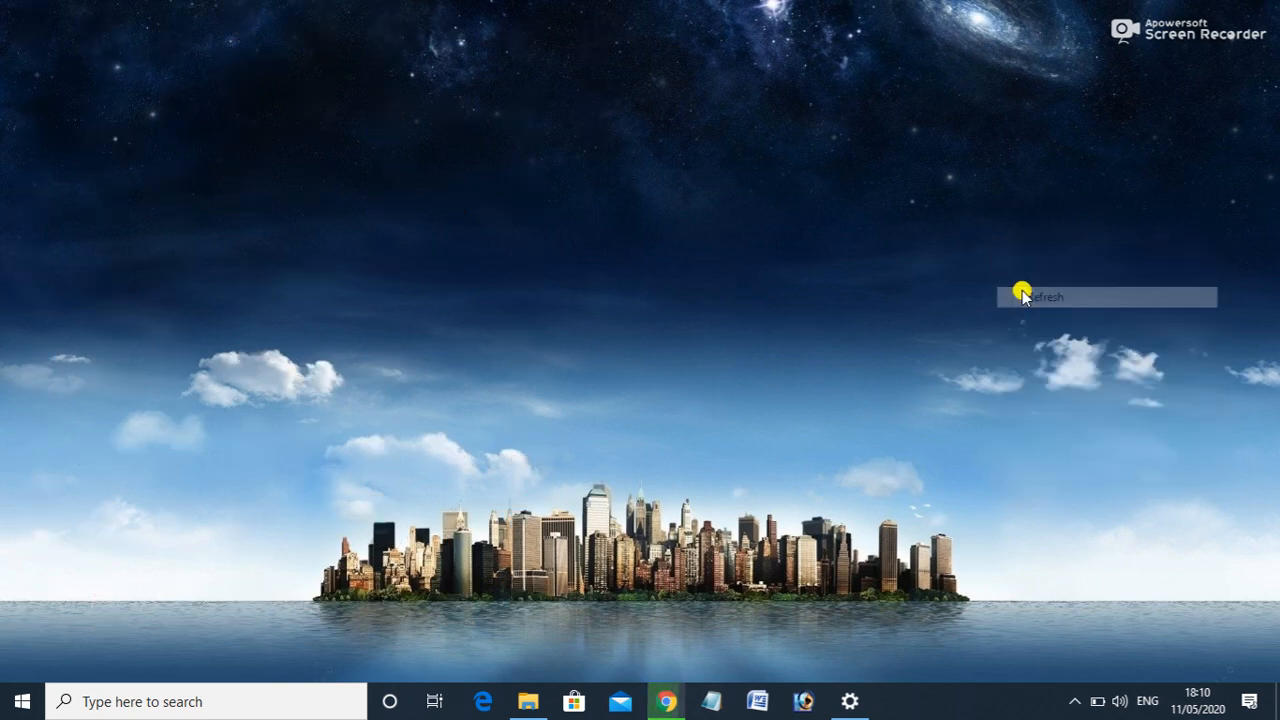
right_click(1021, 290)
click(1040, 347)
right_click(1042, 348)
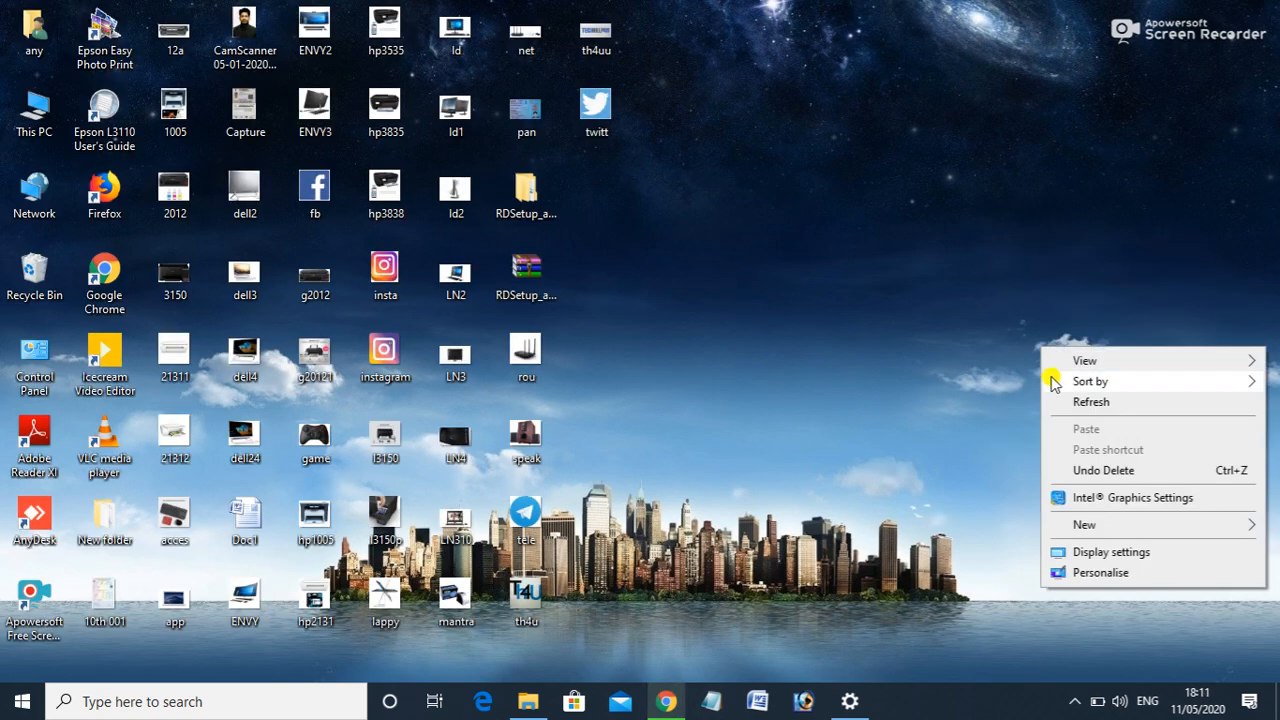
click(1065, 410)
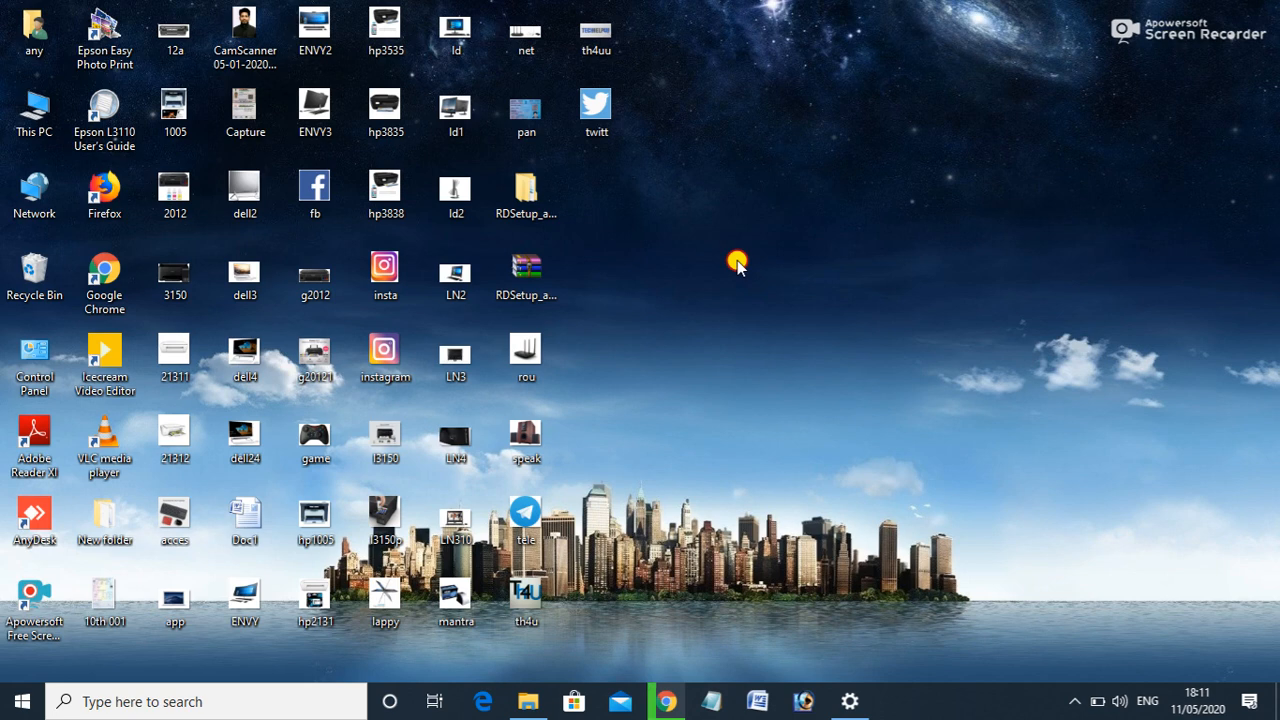
Switch back to Chrome and show the downloaded MORPHO USB DRIVER.zip in its folder
click(672, 700)
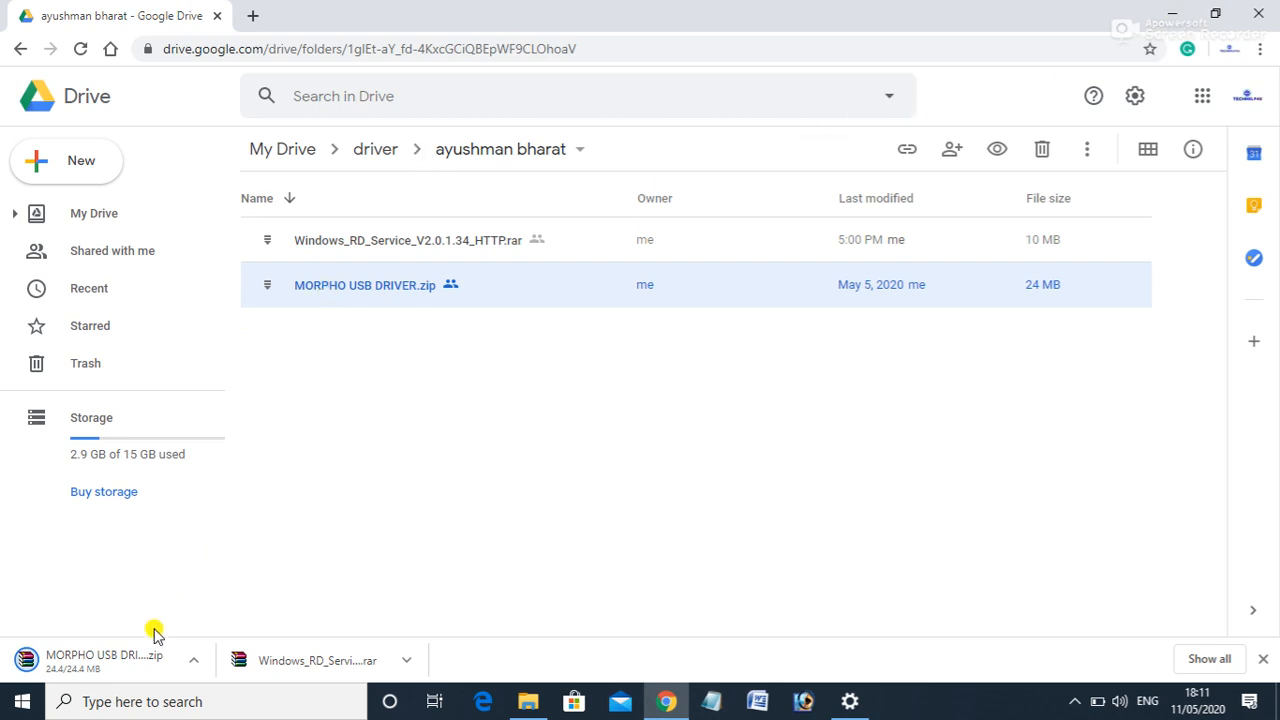
click(196, 669)
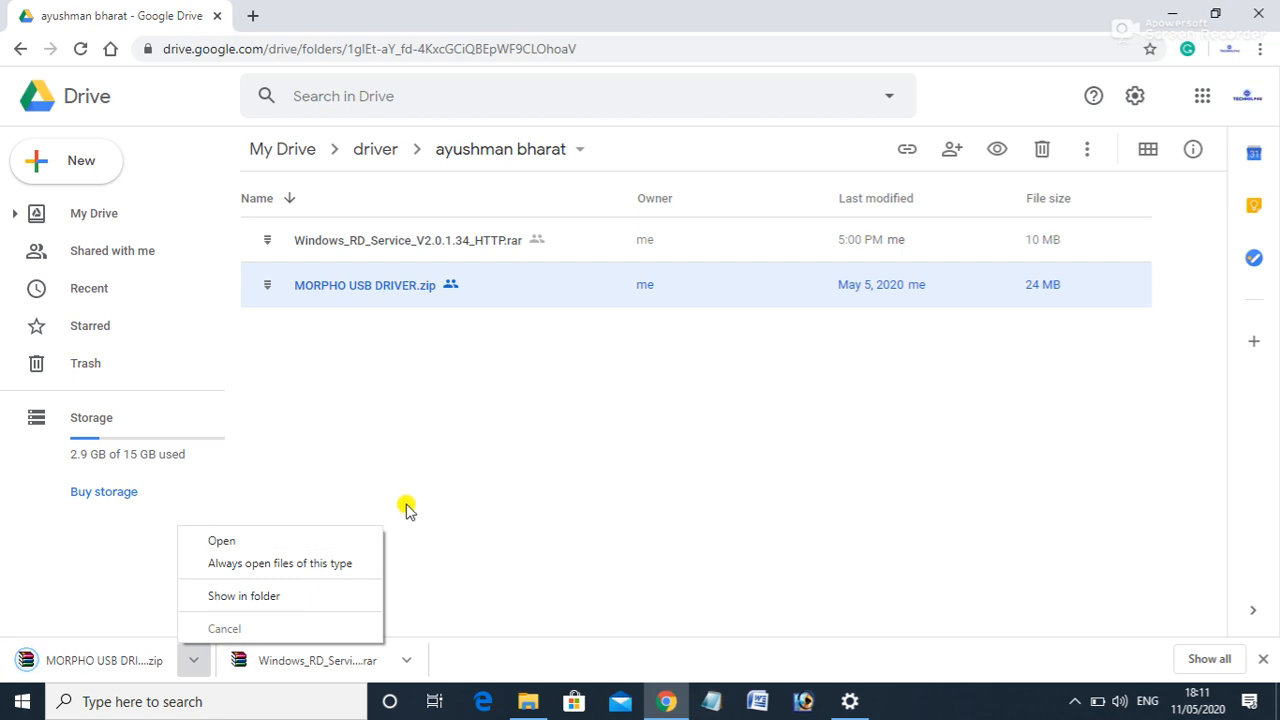
click(463, 506)
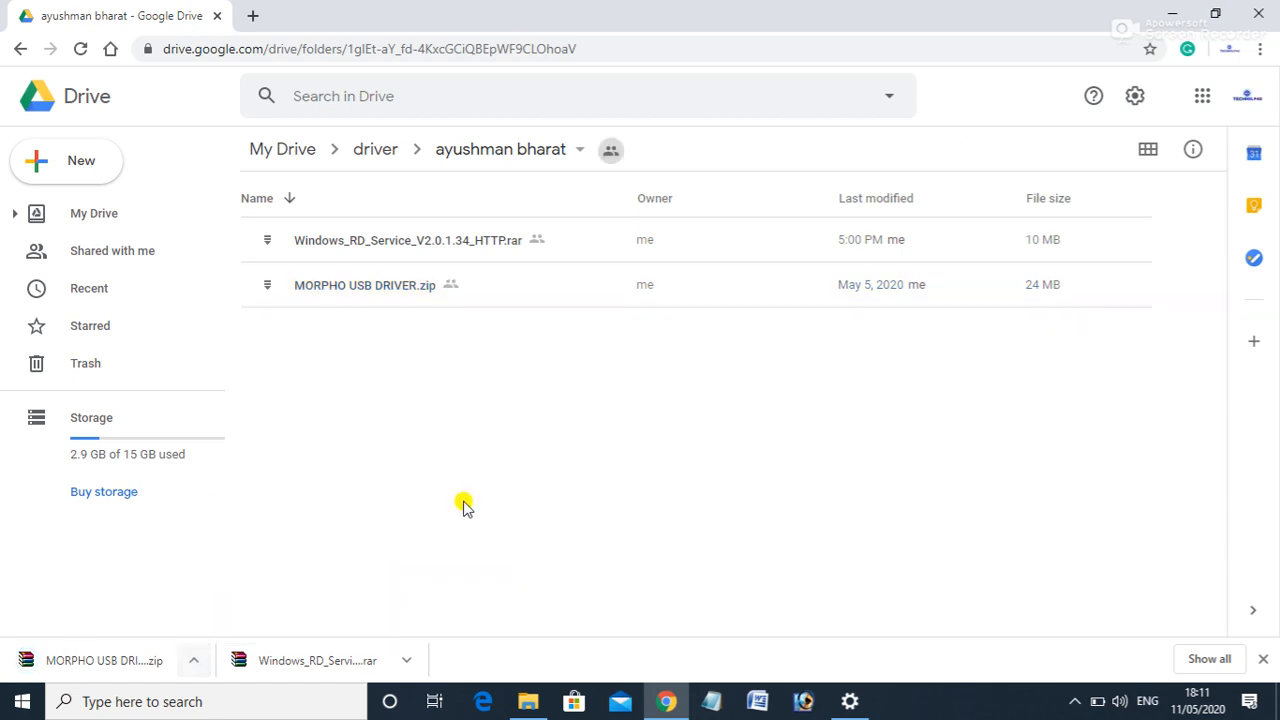
click(194, 660)
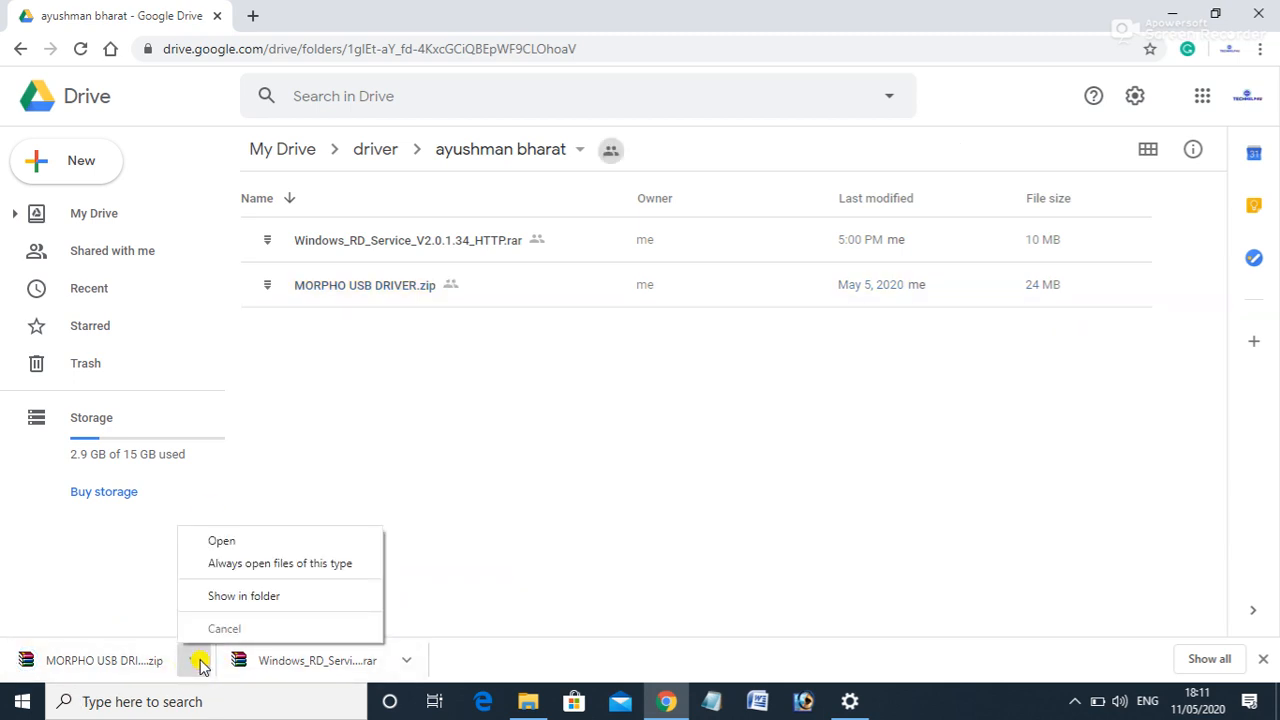
click(240, 596)
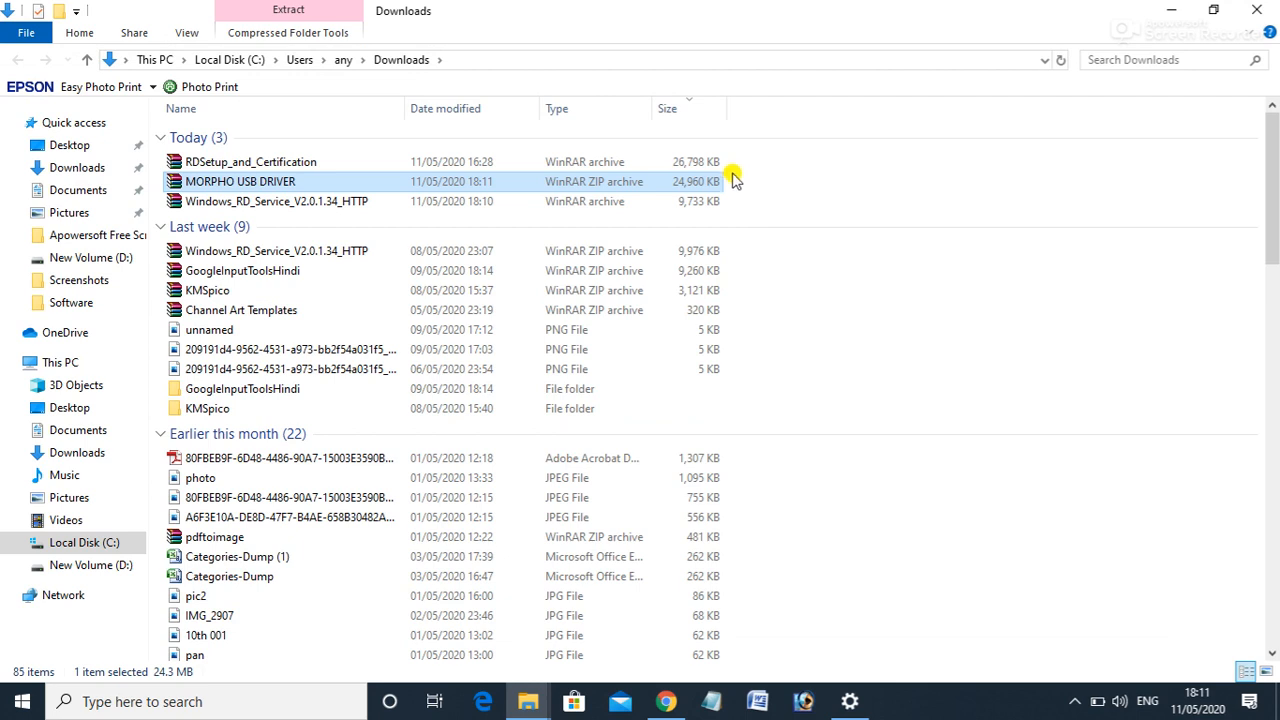
Copy today's MORPHO USB DRIVER and Windows_RD_Service_V2.0.1.34_HTTP archives from Downloads to the desktop
drag(732, 176, 678, 214)
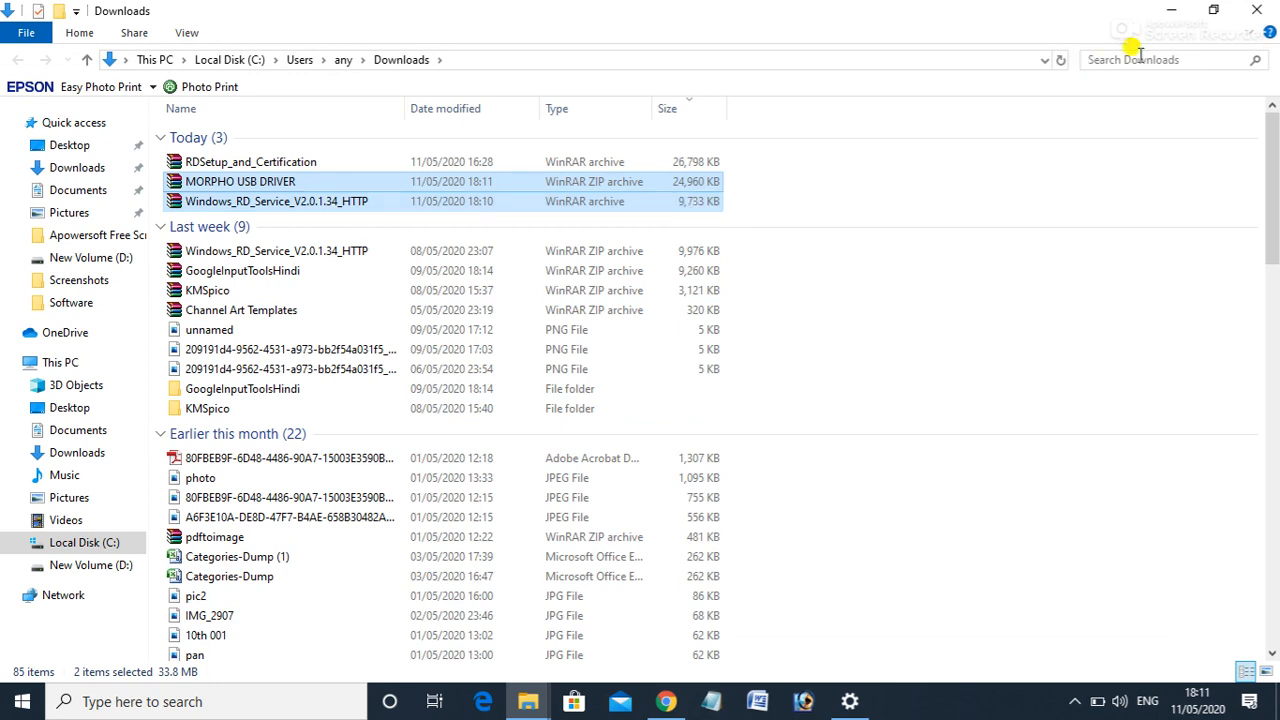
click(1171, 10)
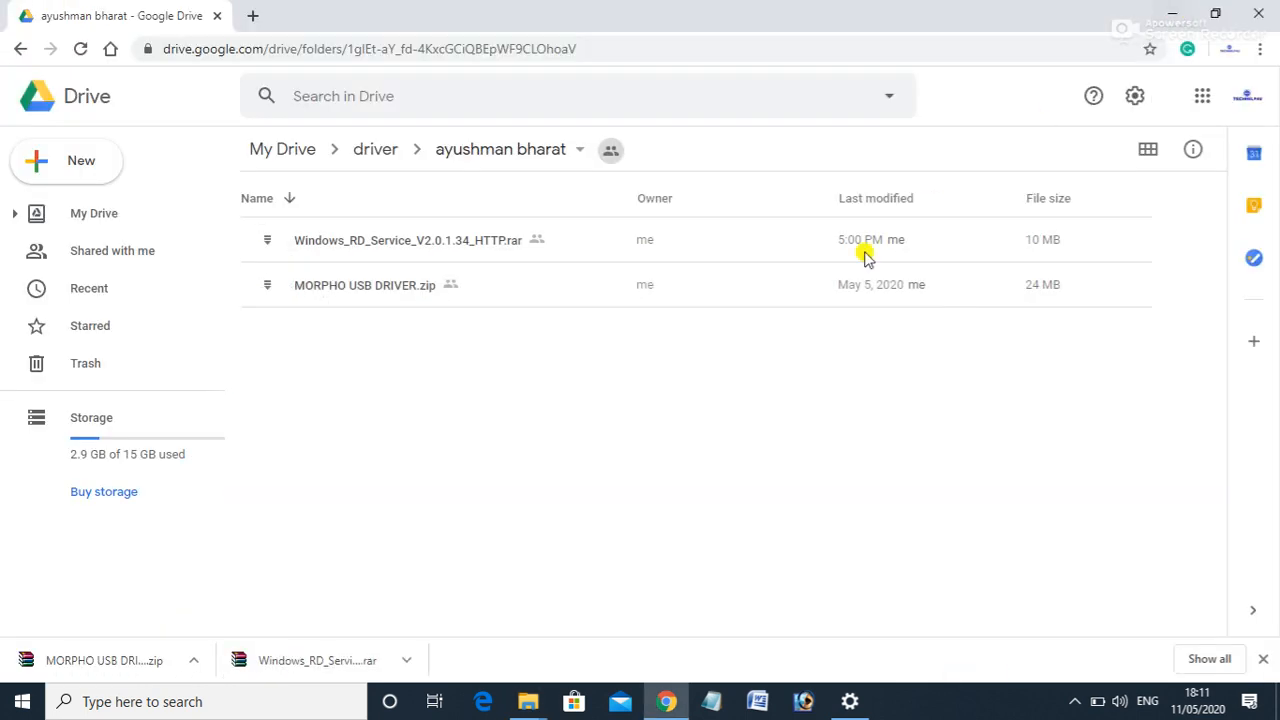
click(1172, 14)
right_click(760, 244)
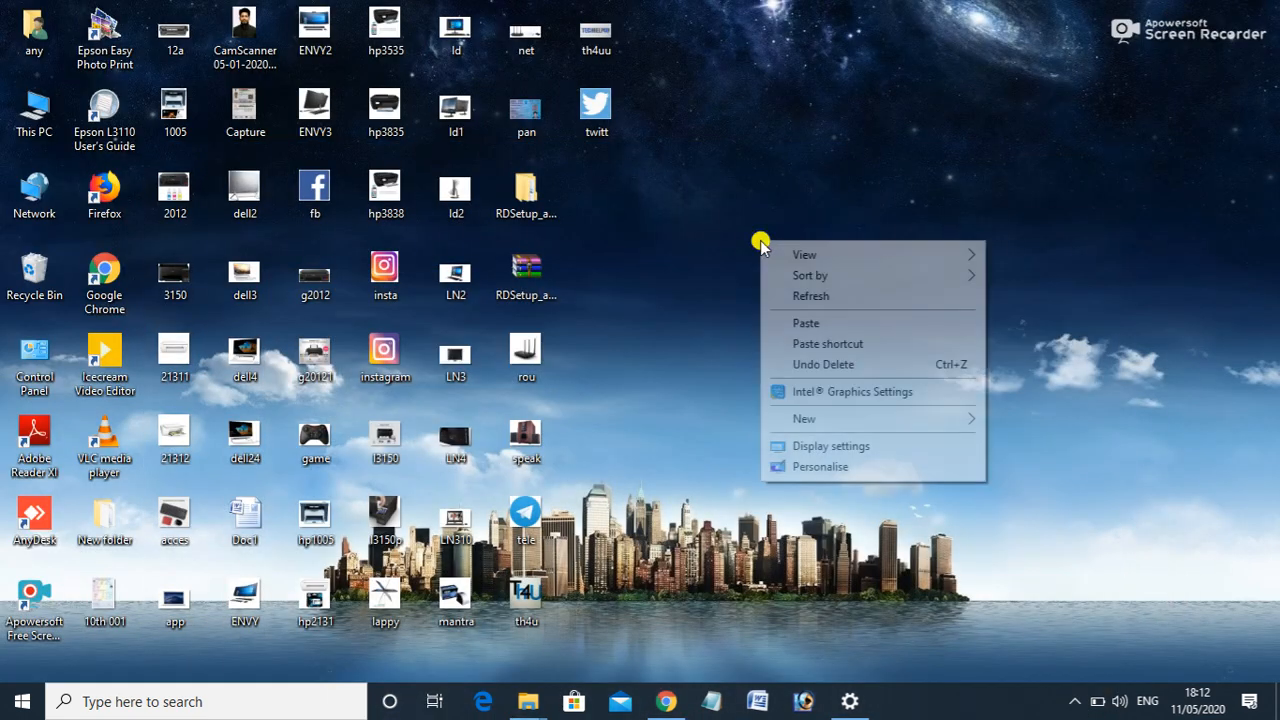
click(808, 323)
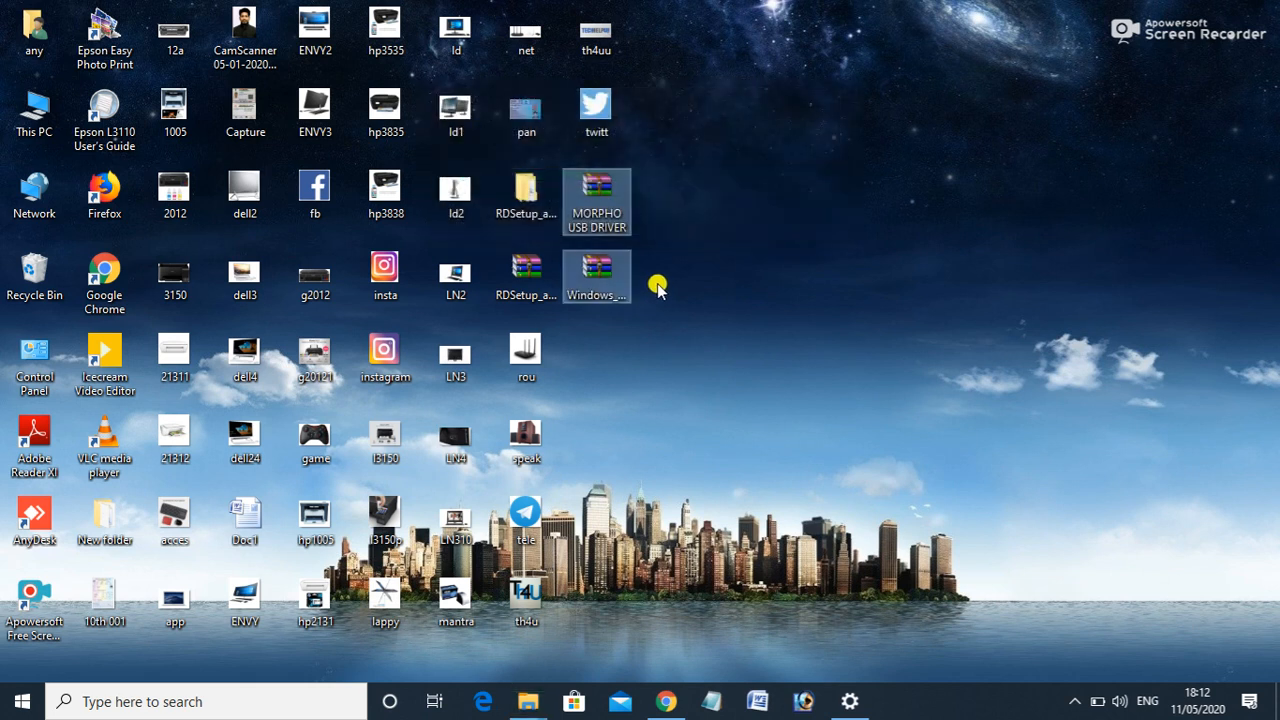
Open the desktop's MORPHO USB DRIVER archive in WinRAR, dismissing the licence notice, and enter its TCS-ActiveX-2218-Delivered_28102014 folder
click(712, 178)
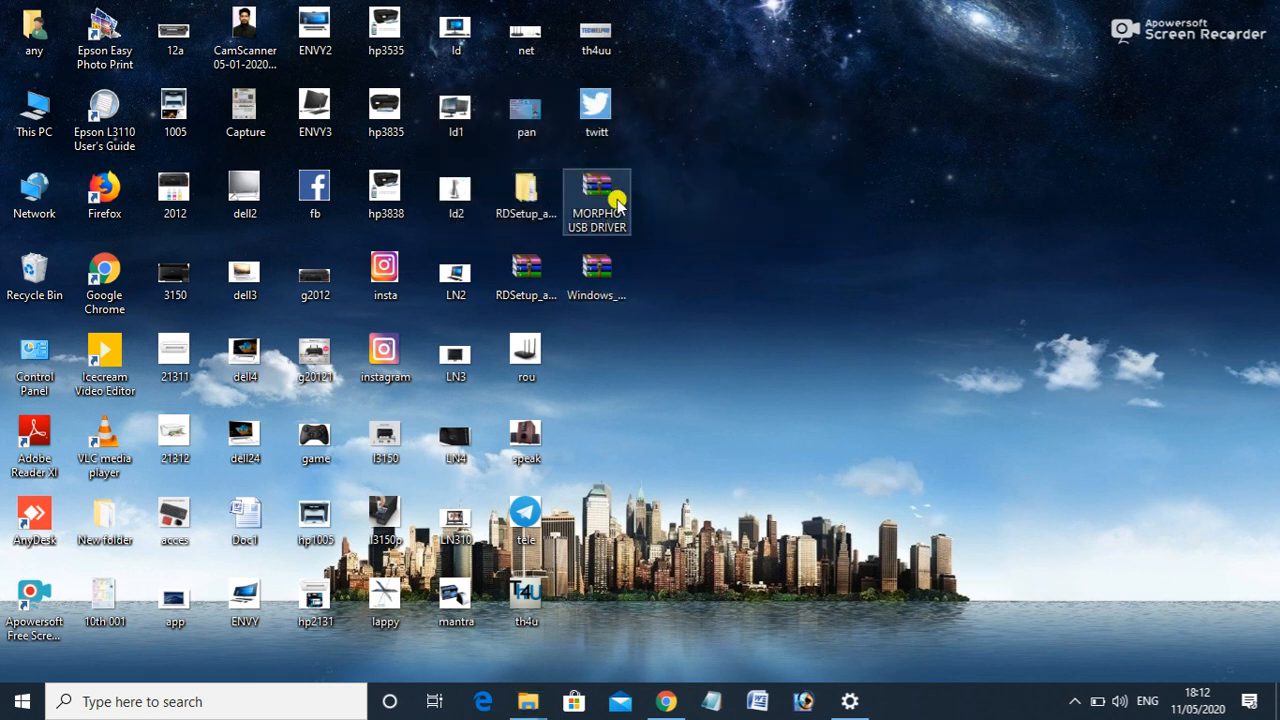
click(605, 284)
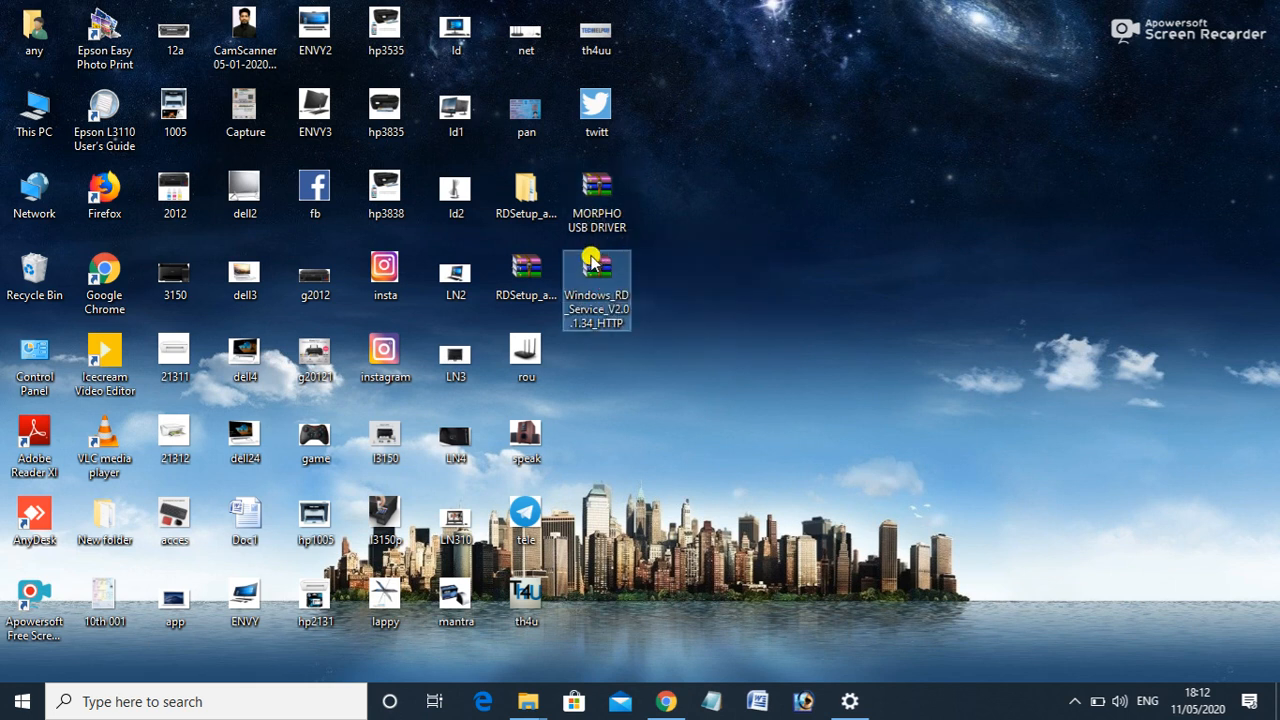
click(598, 216)
double_click(598, 216)
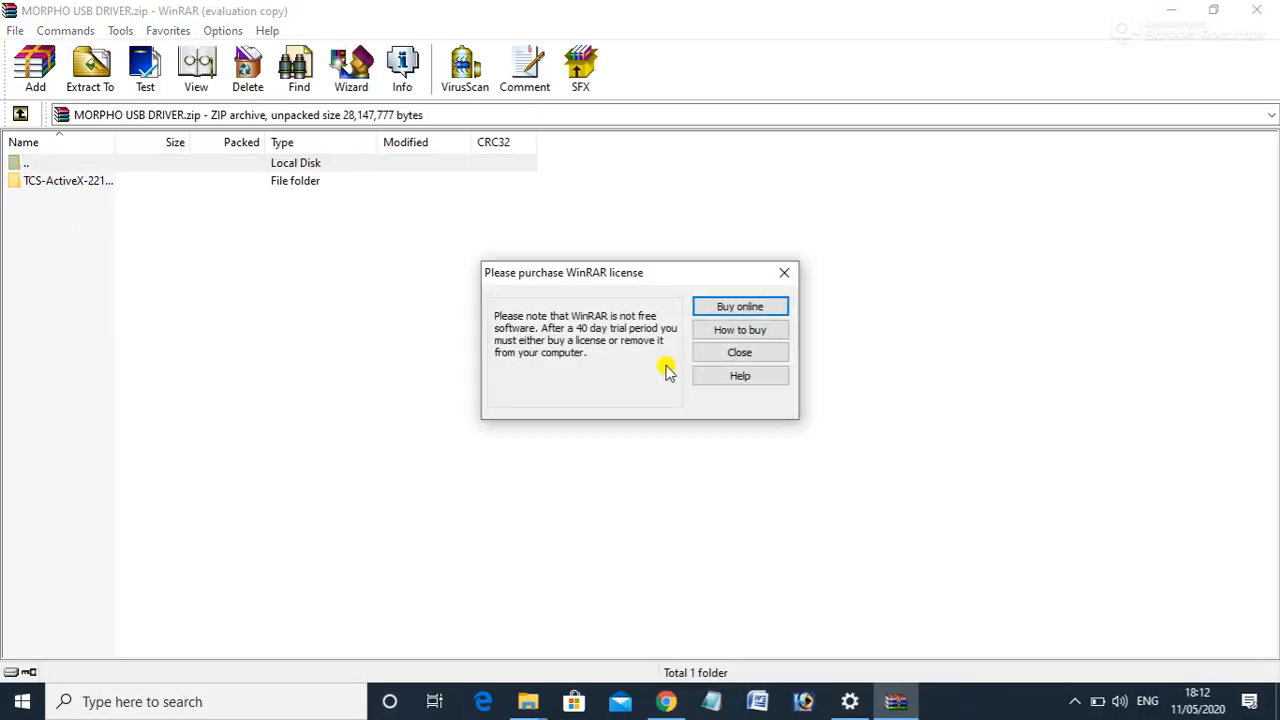
click(712, 352)
double_click(104, 185)
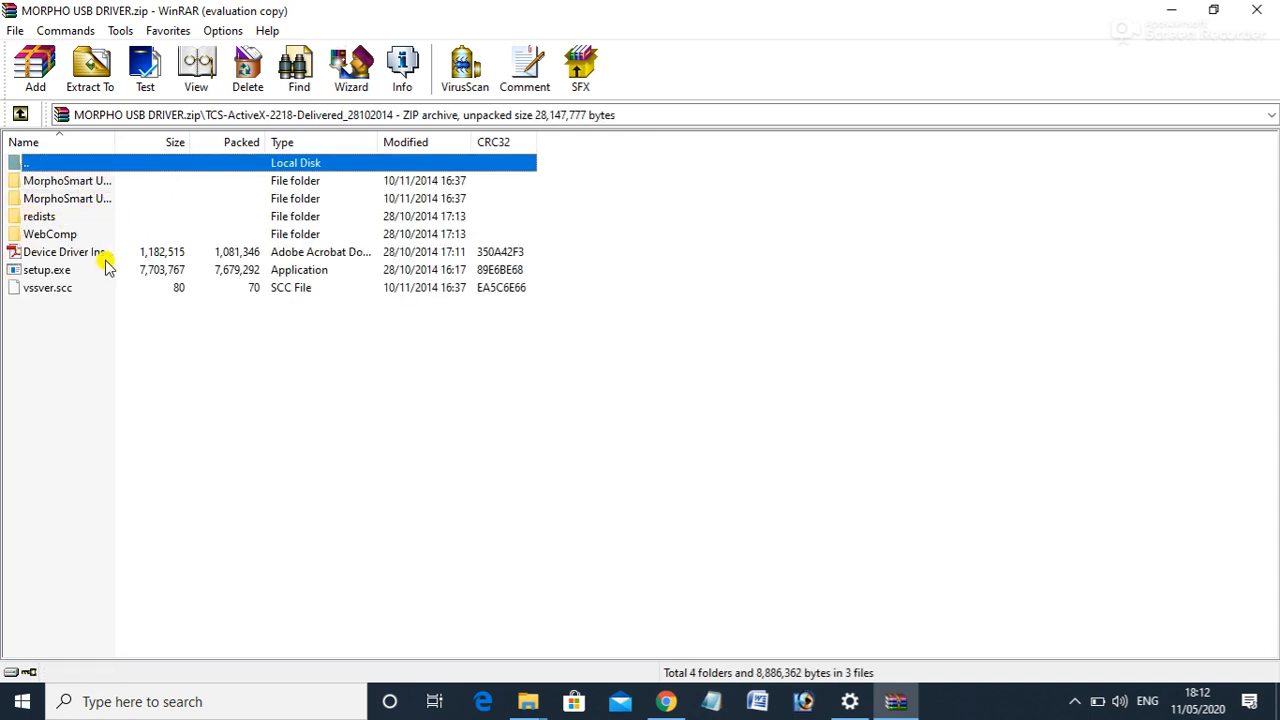
Run setup.exe from the archive and install MORPHO API MSO-13XX 2.2.1.8 into the default folder C:\FingerprintSensors\SMARTCHIP_DLL
click(62, 273)
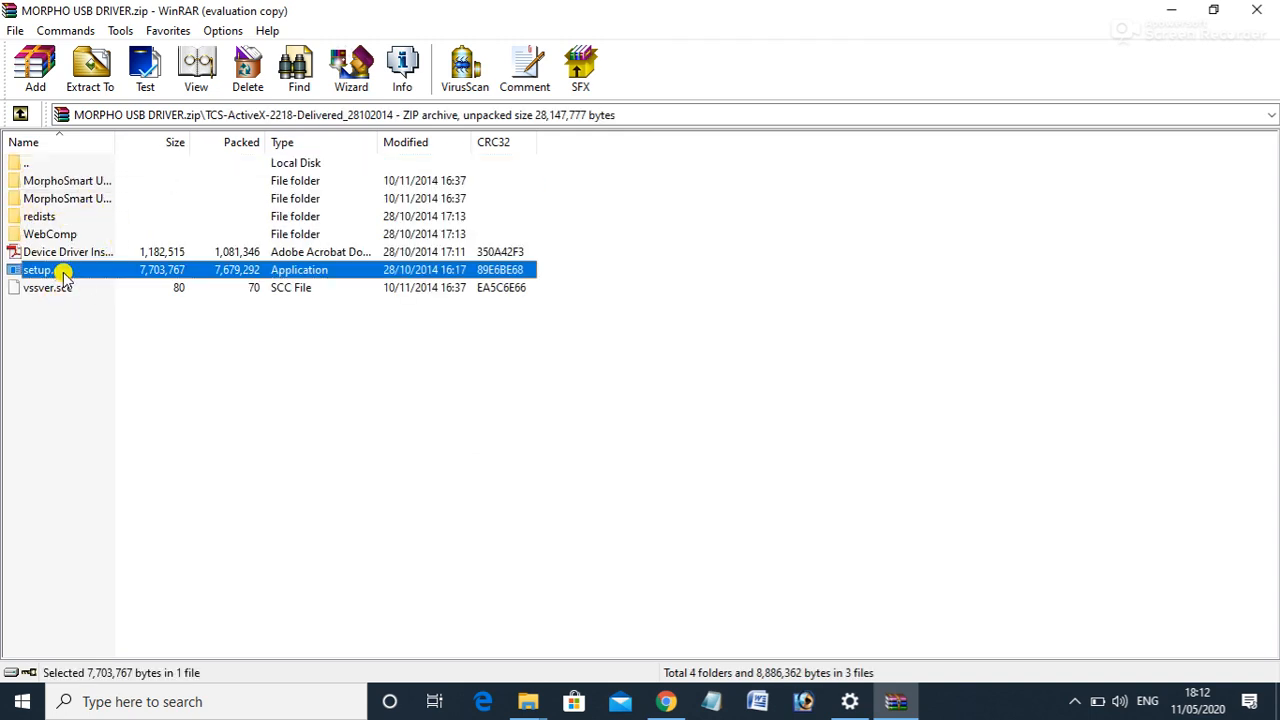
double_click(62, 273)
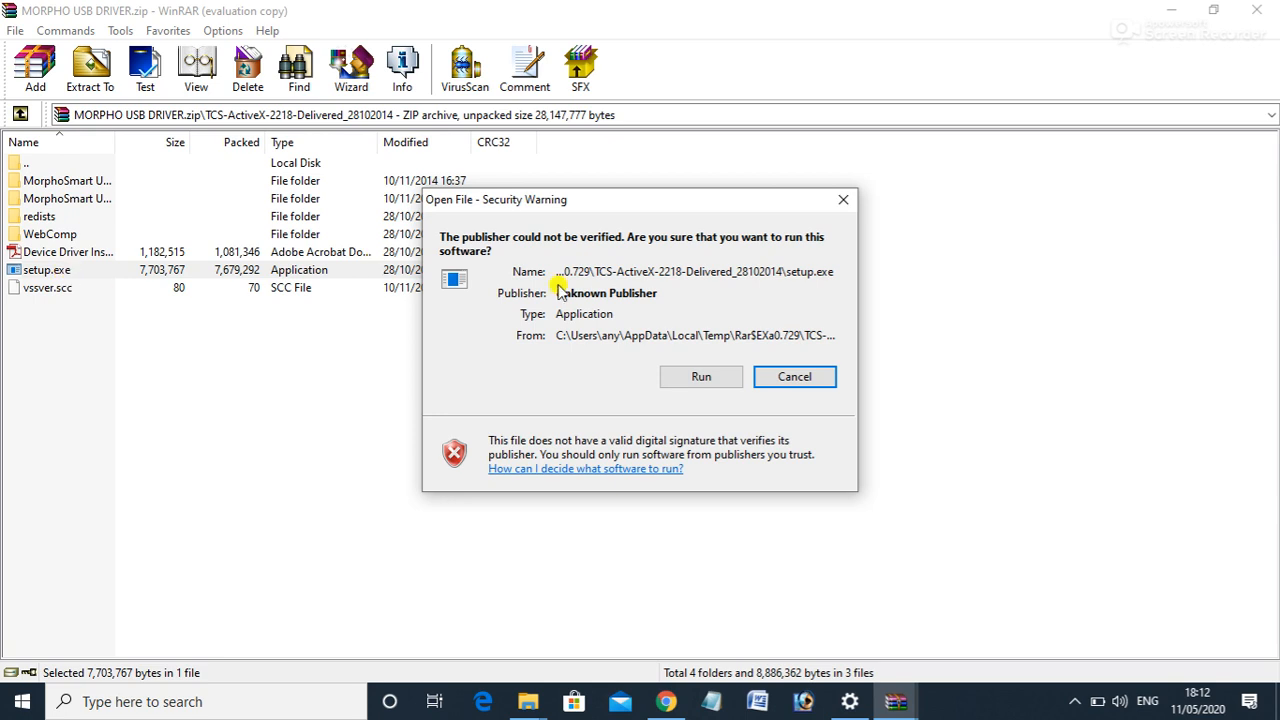
click(702, 376)
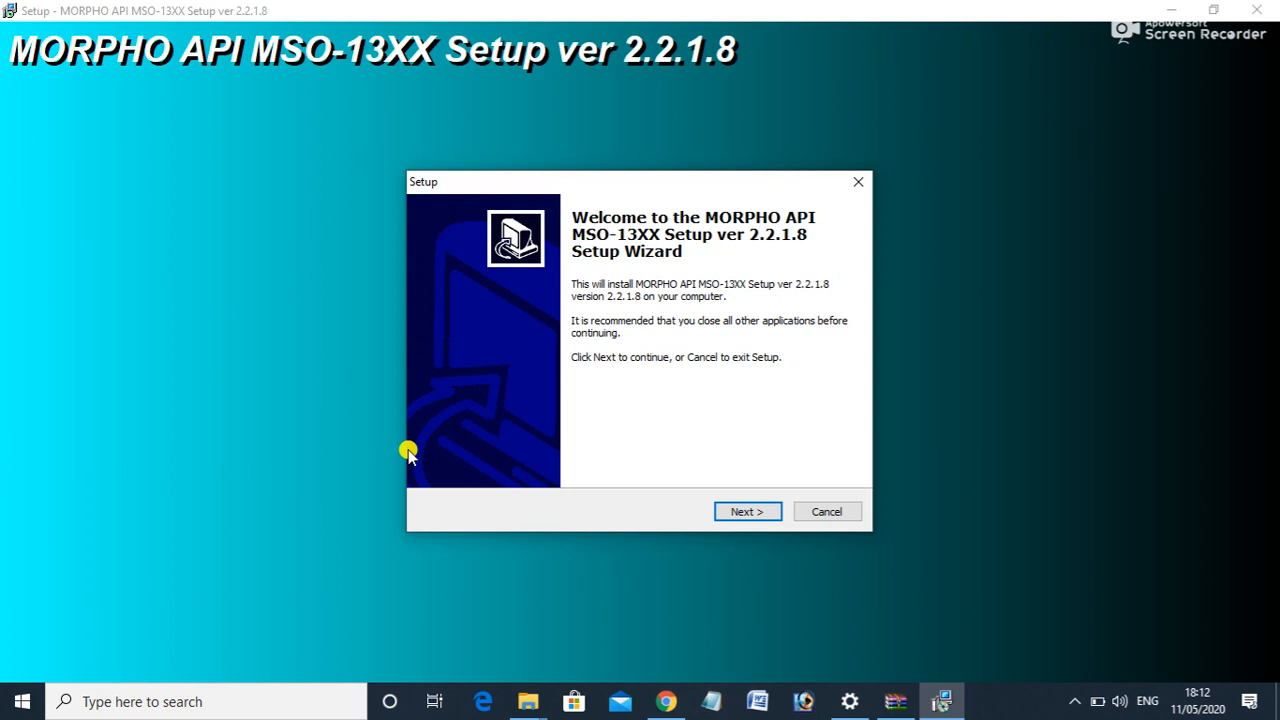
click(740, 513)
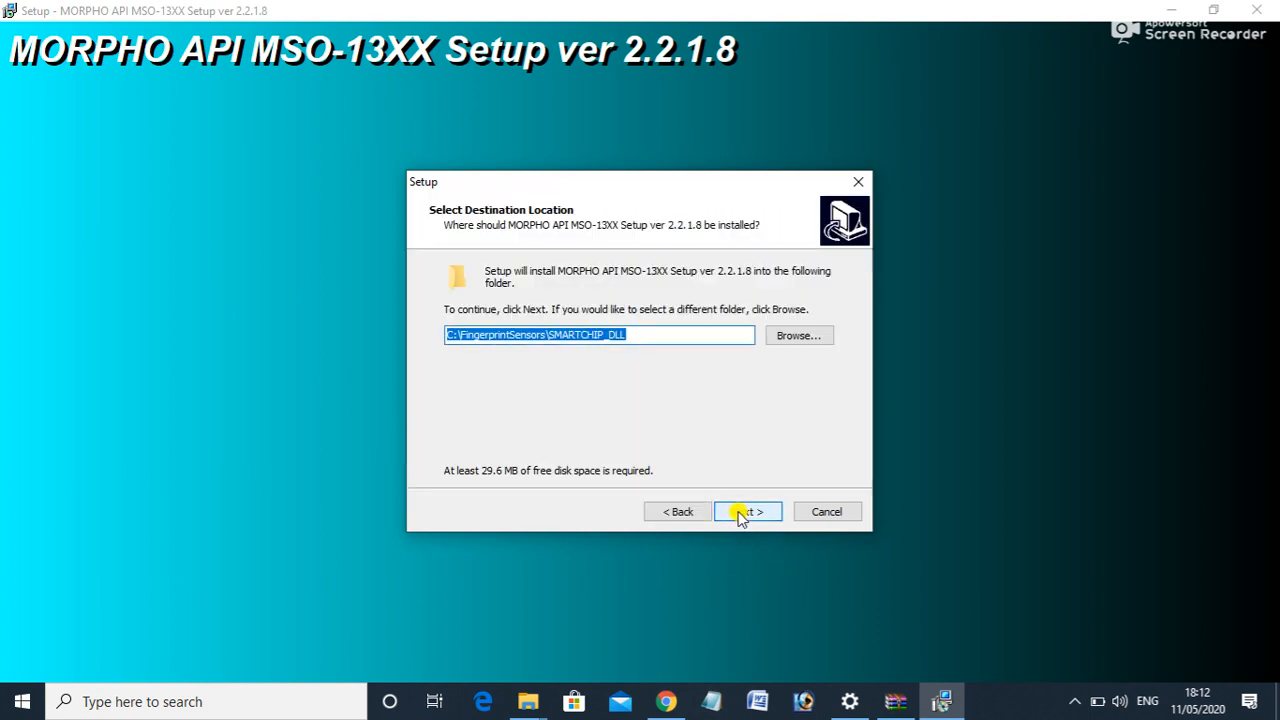
click(740, 513)
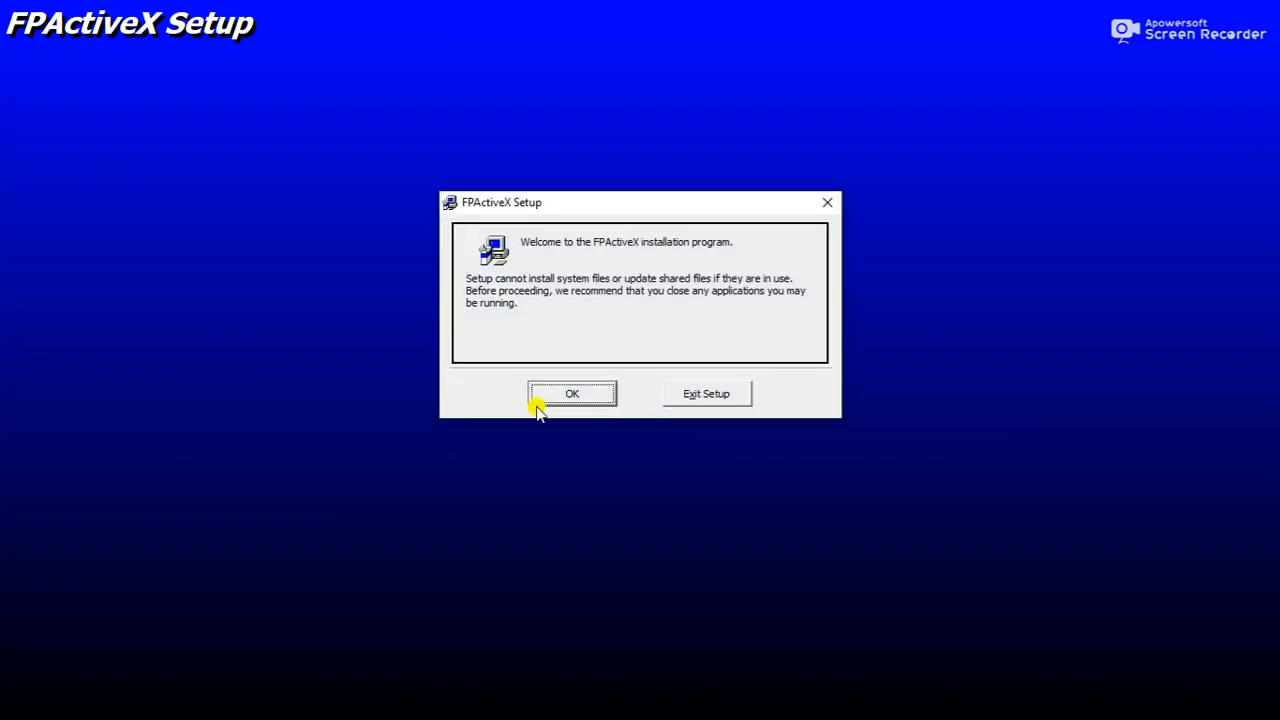
Exit the FPActiveX setup without installing it and let the removal utility clear its temporary installation files
click(574, 396)
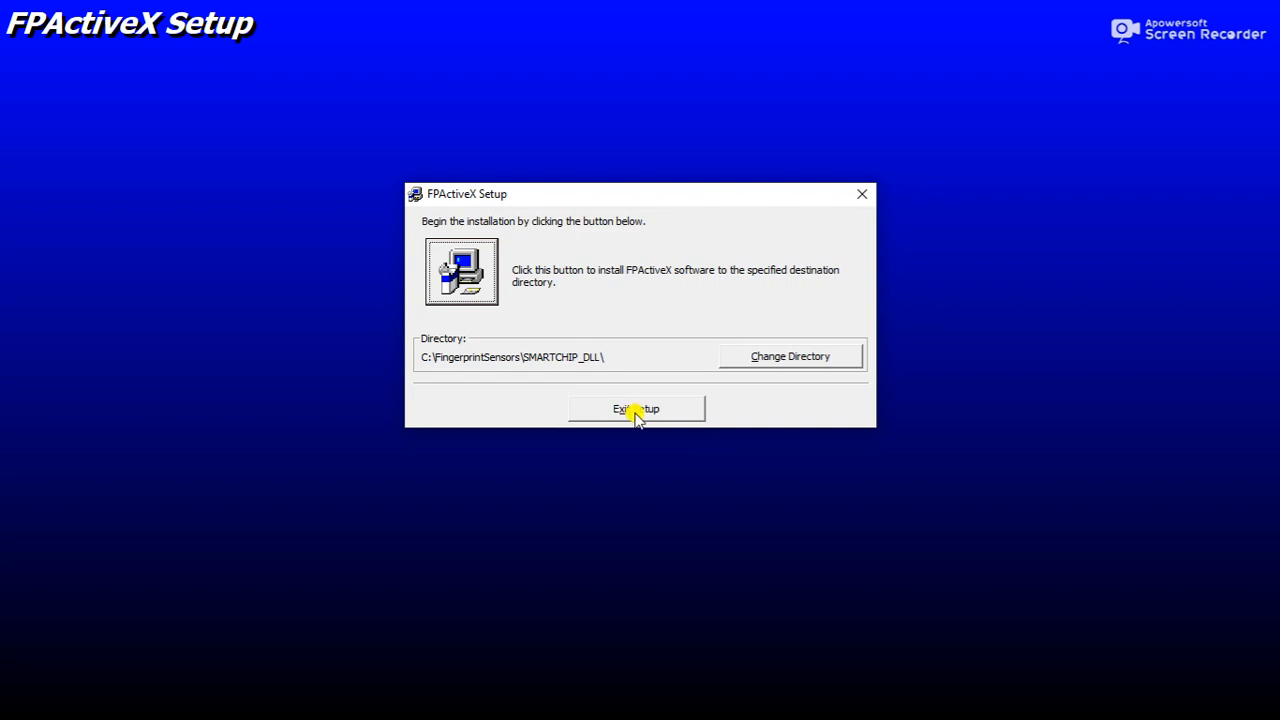
click(661, 410)
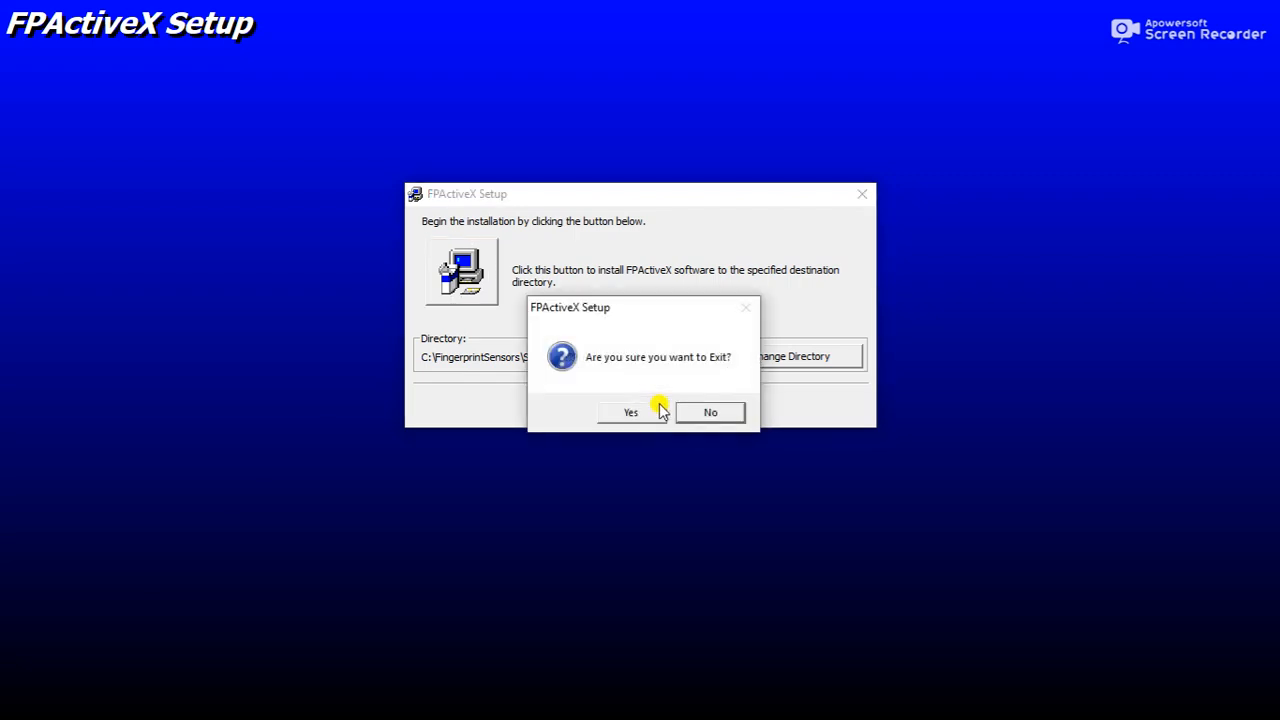
click(708, 411)
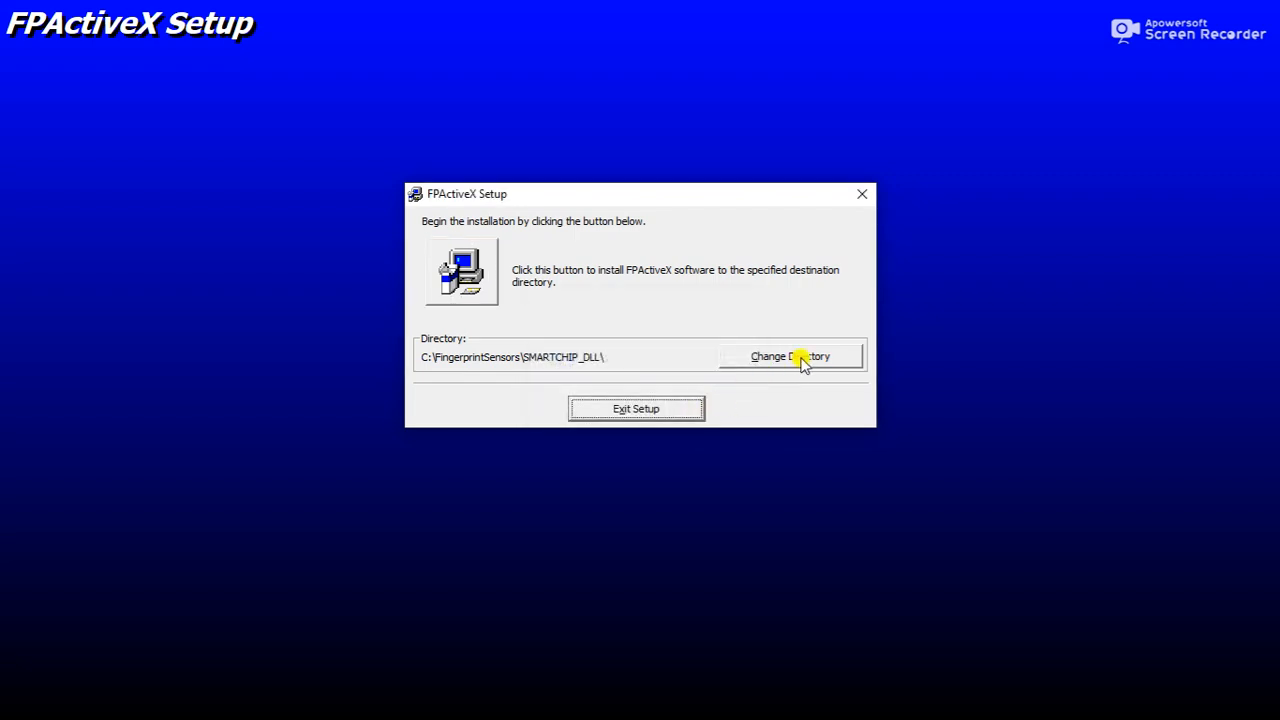
click(649, 408)
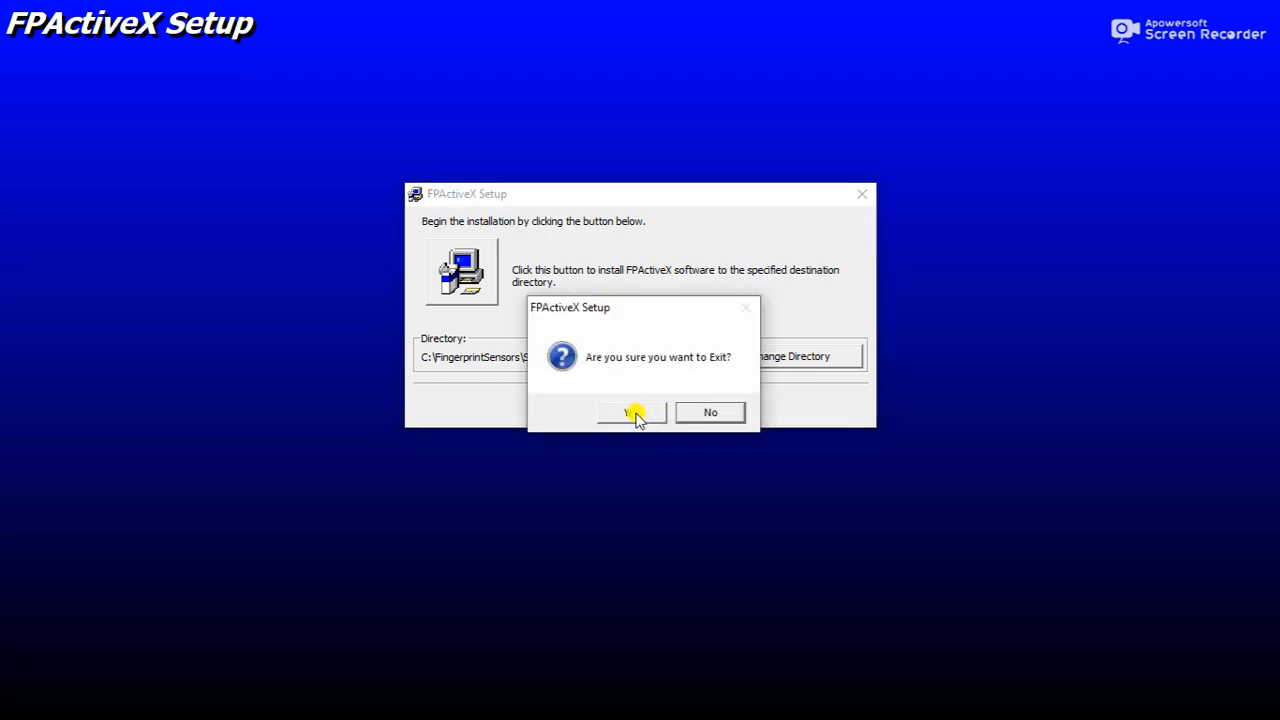
click(636, 413)
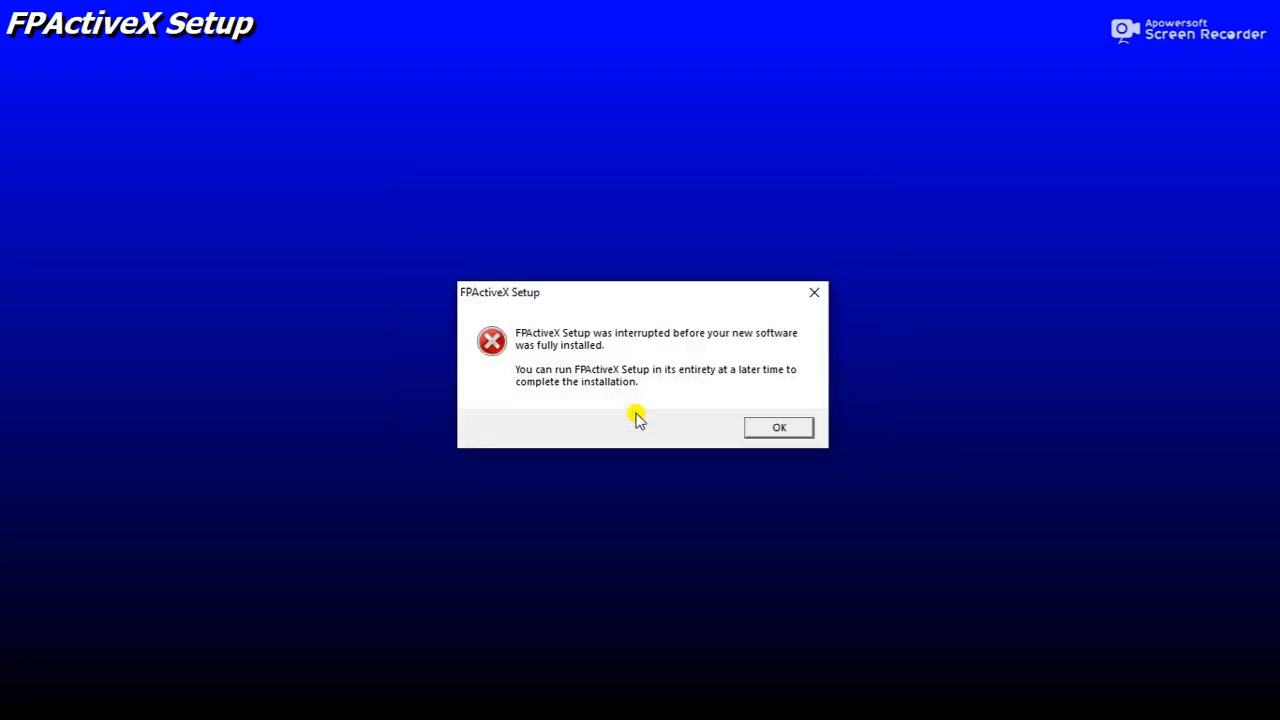
click(760, 427)
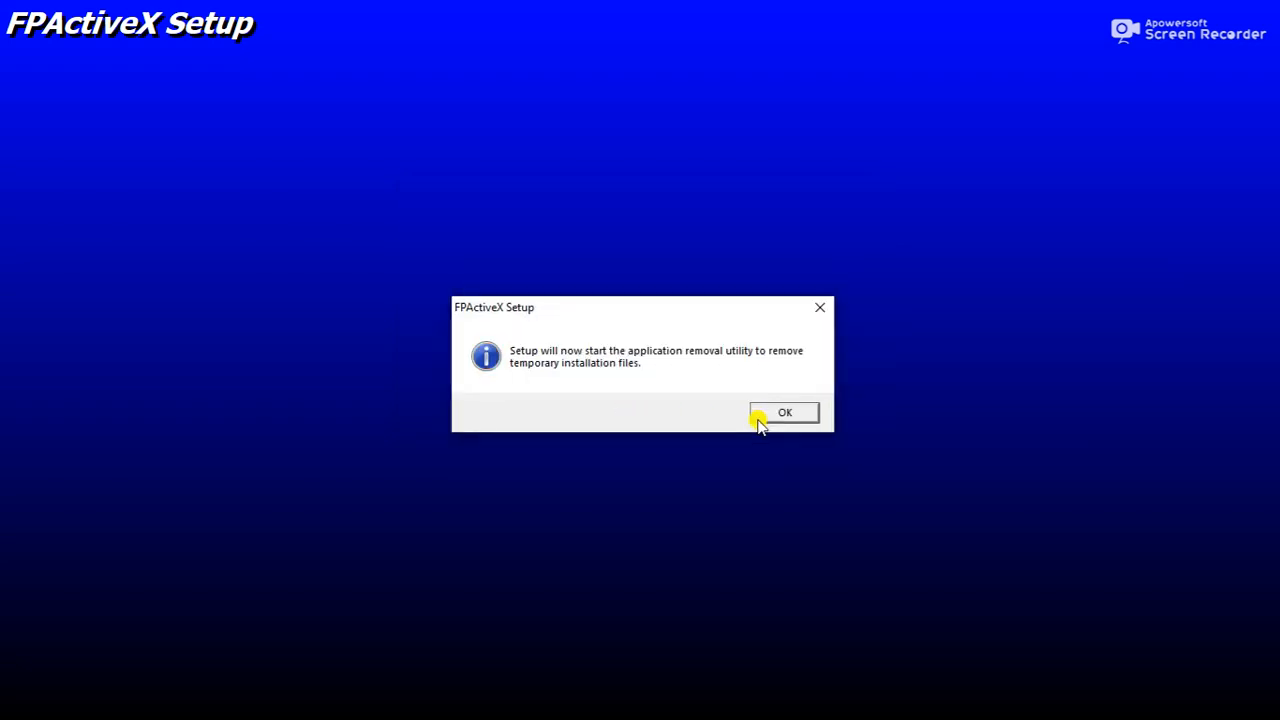
click(759, 418)
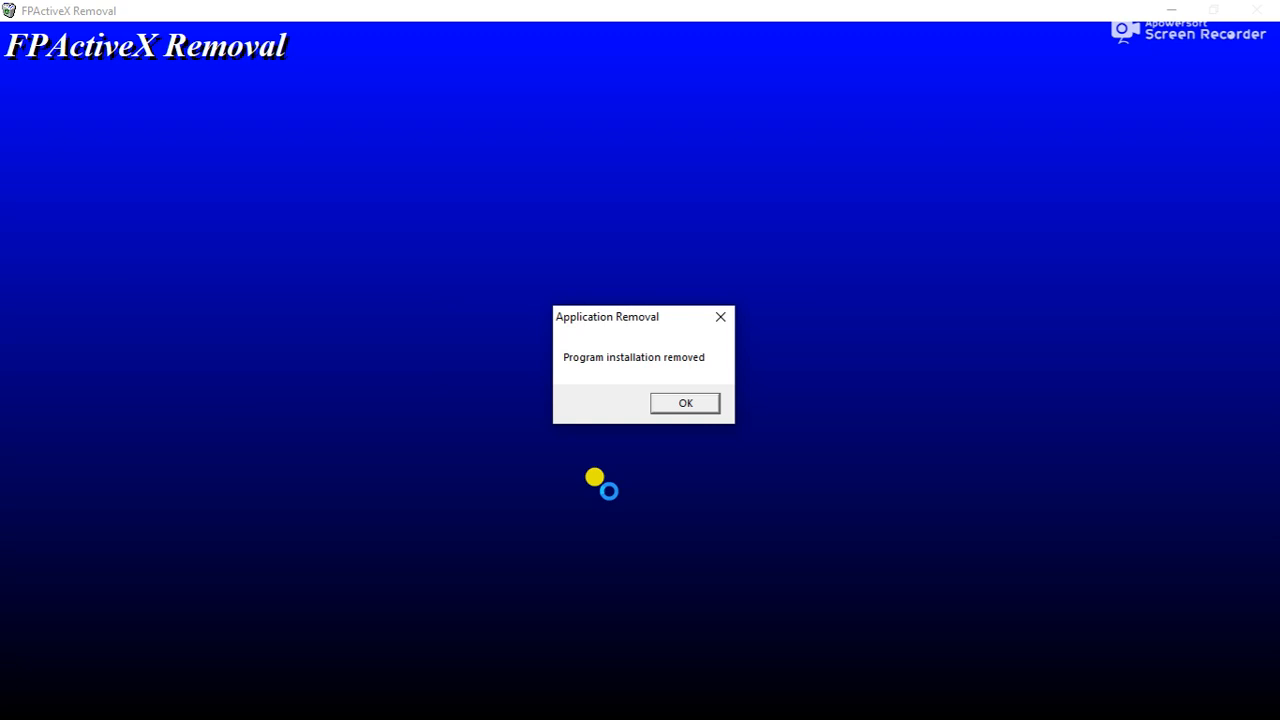
click(672, 400)
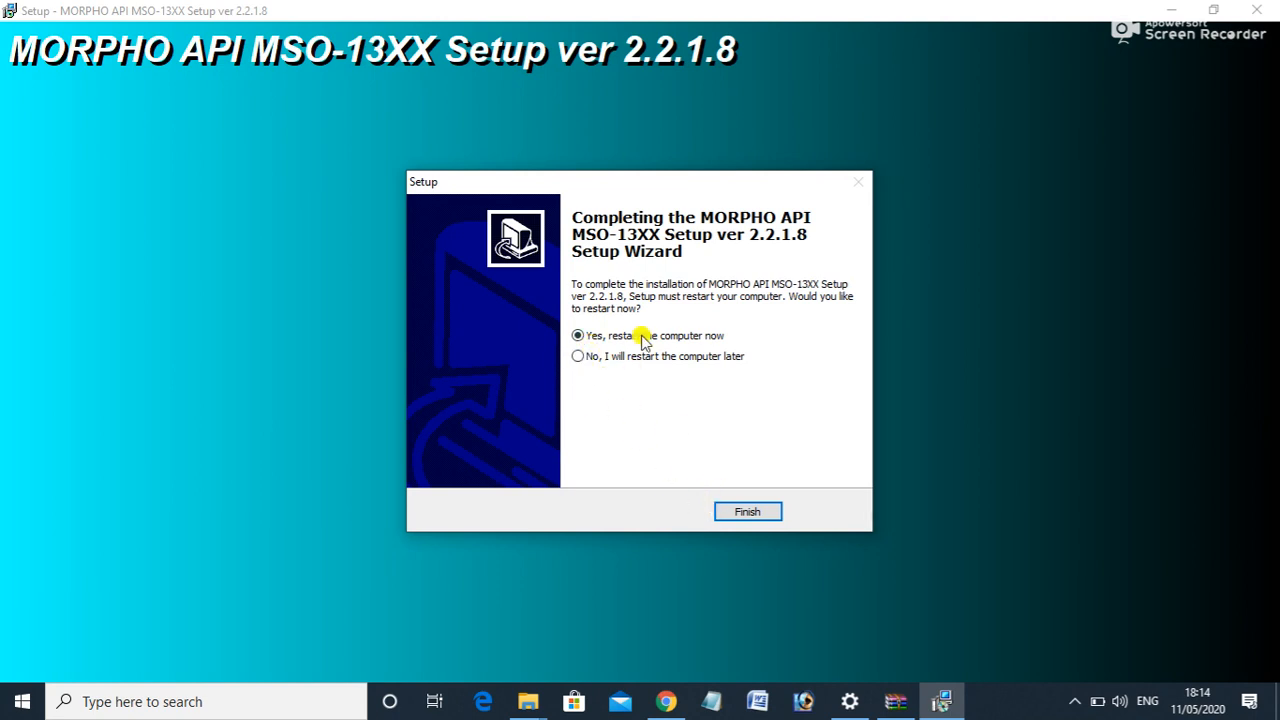
Finish the MORPHO API MSO-13XX setup without restarting the computer and close the archive
click(578, 357)
click(757, 511)
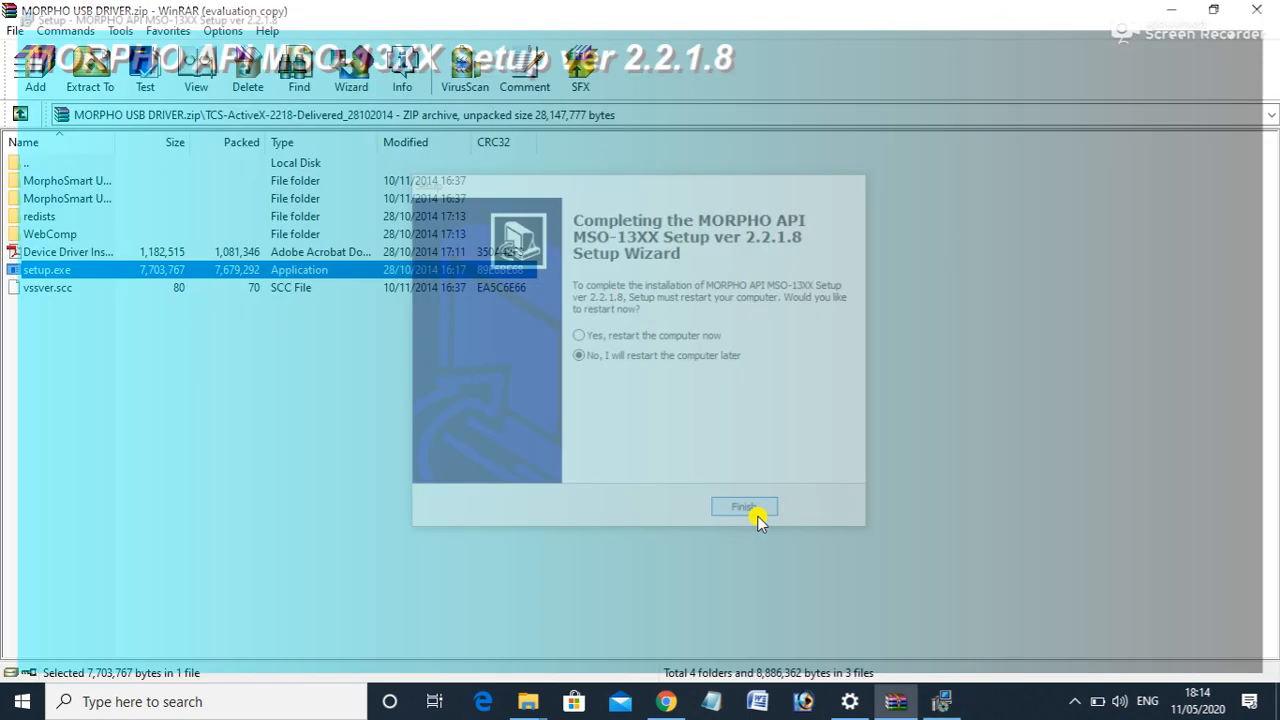
click(409, 482)
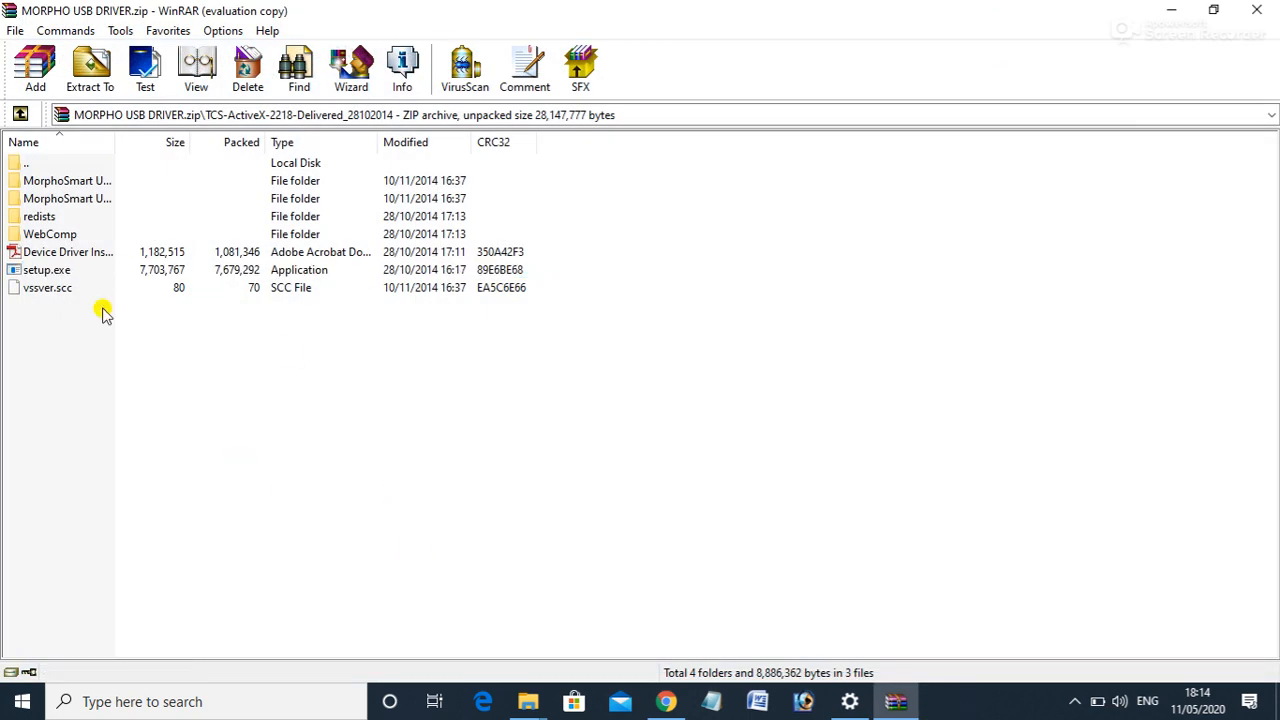
click(1257, 10)
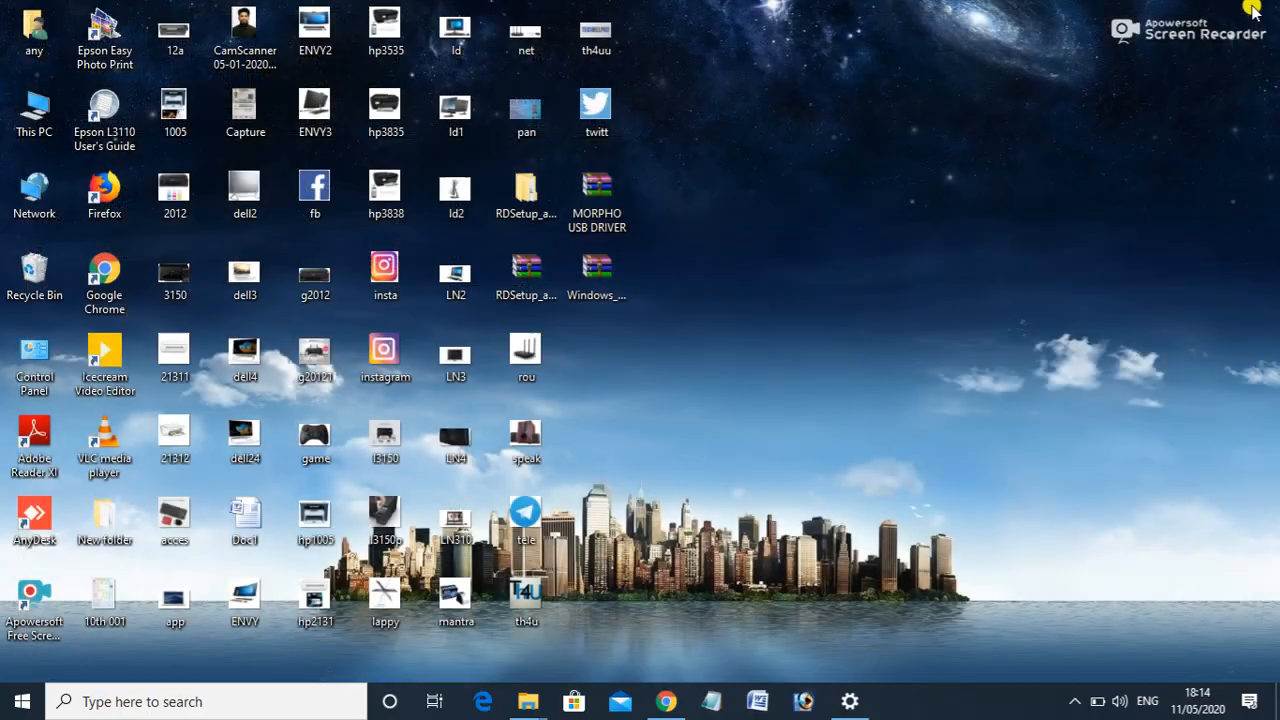
Refresh the desktop and extract the Windows_RD_Service_V2.0.1.34_HTTP archive into a desktop folder of the same name
right_click(818, 280)
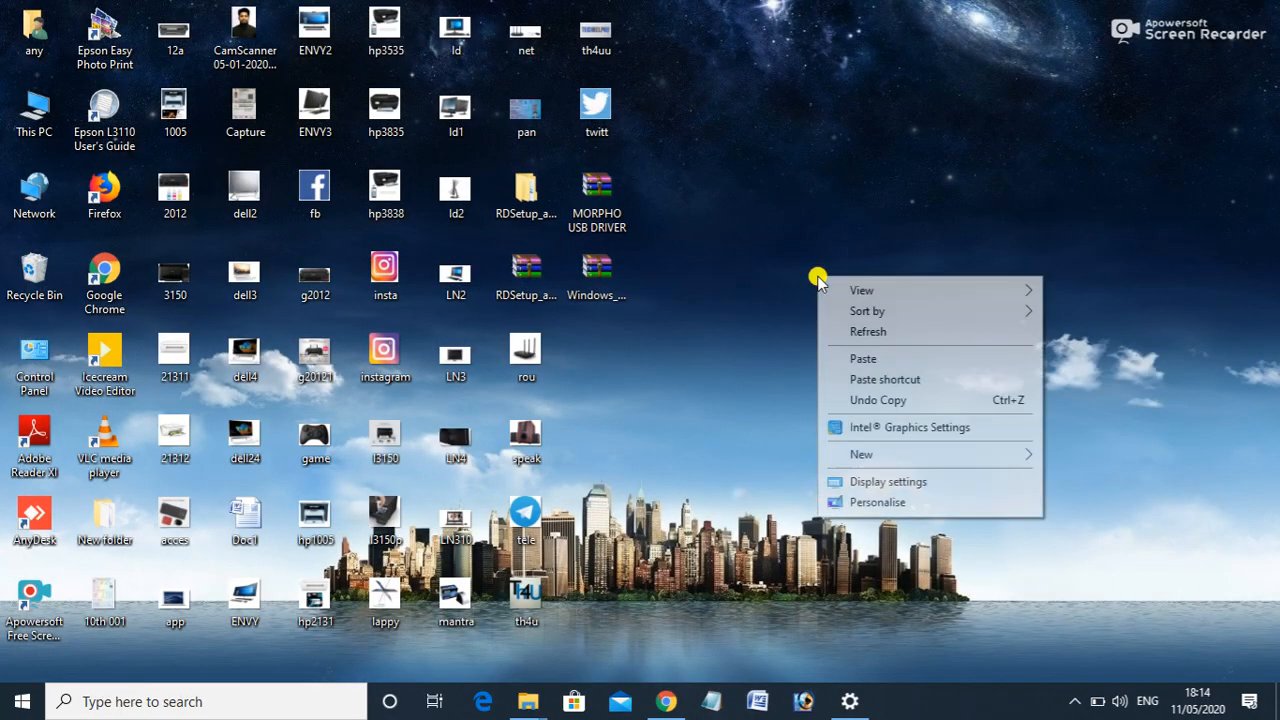
click(860, 332)
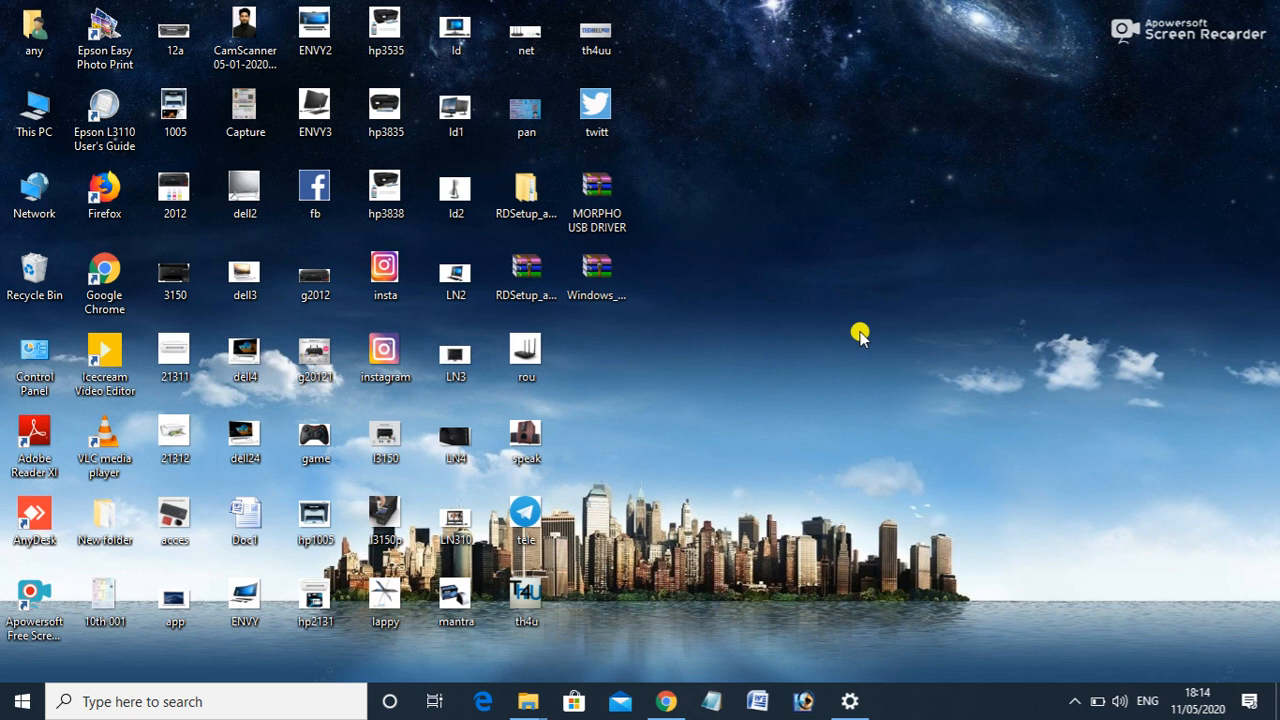
click(592, 280)
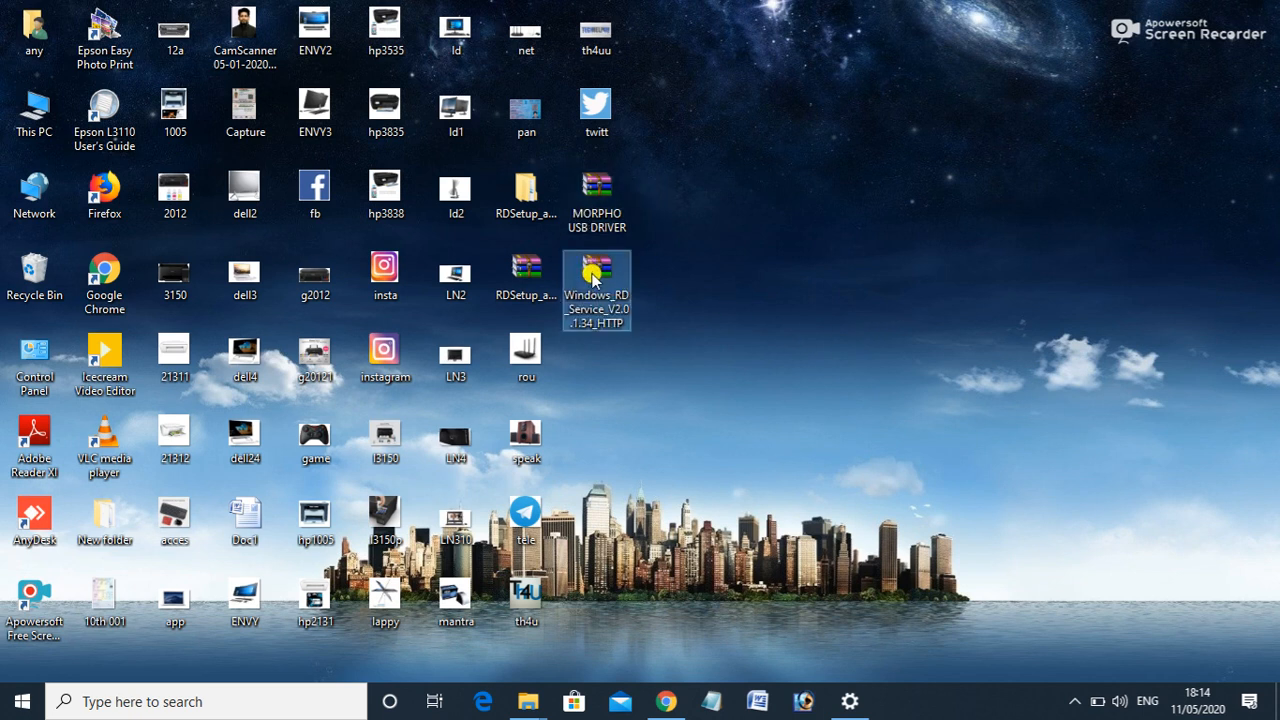
right_click(592, 280)
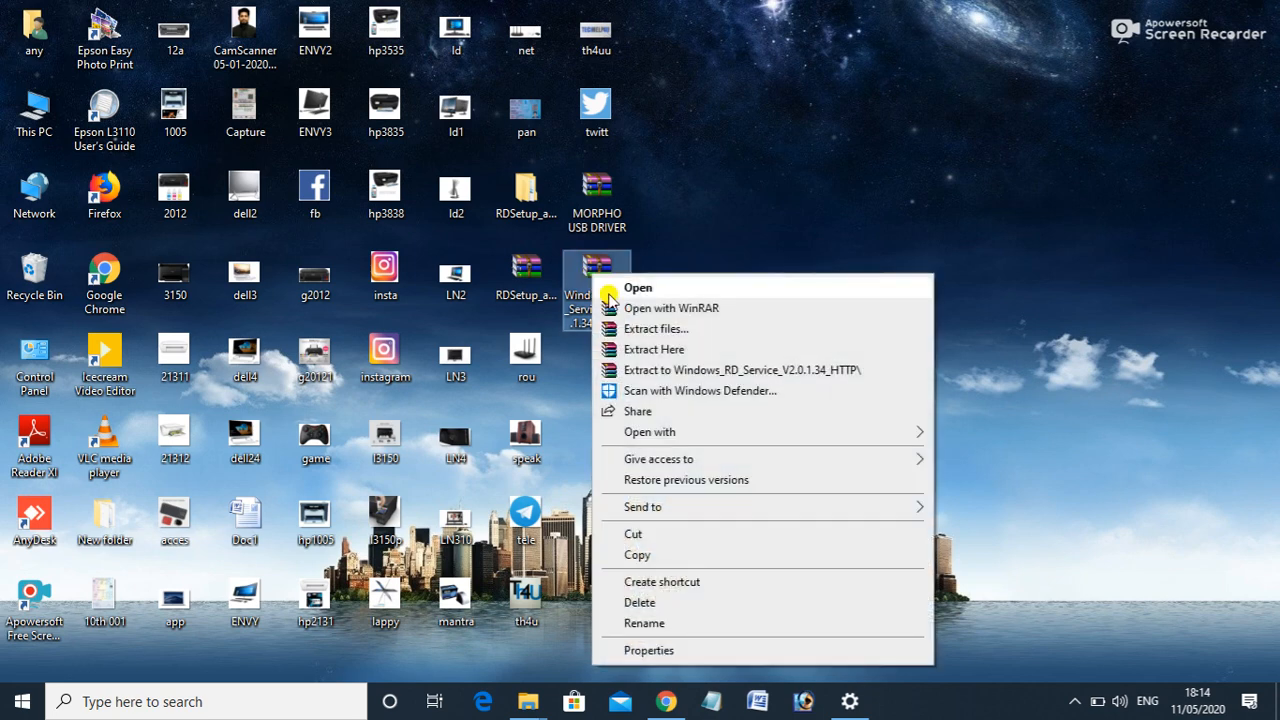
click(679, 330)
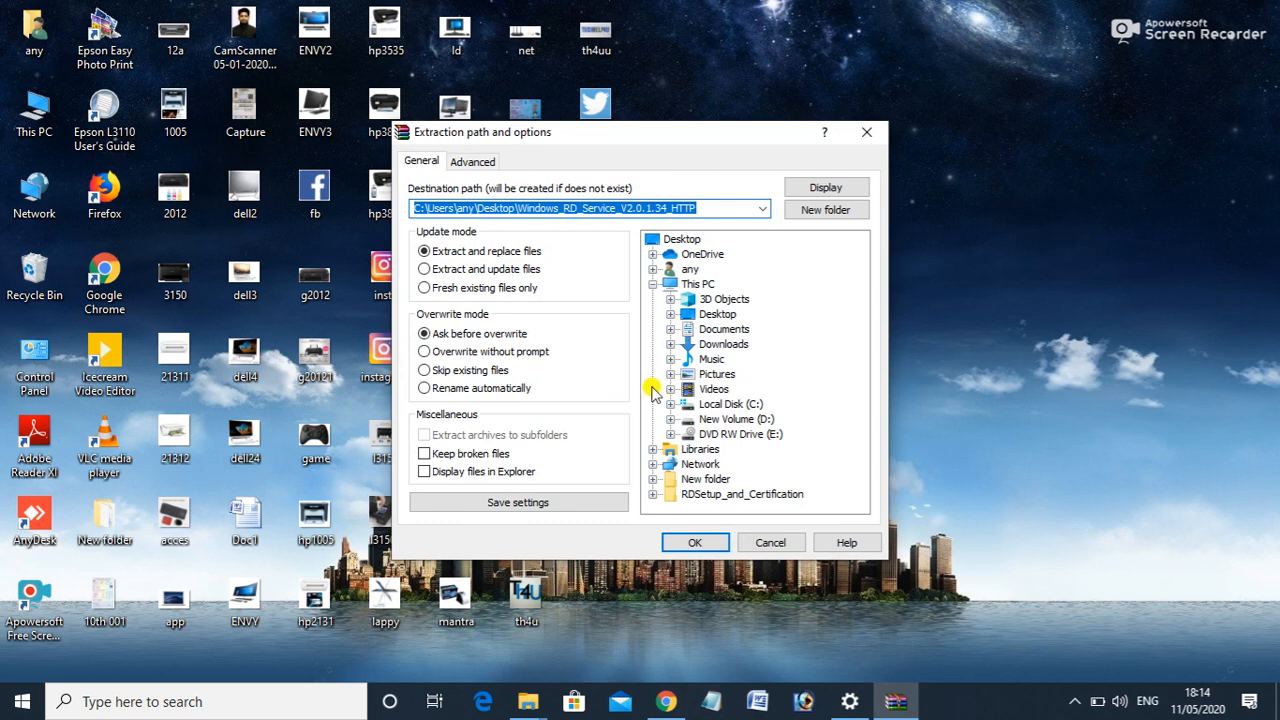
click(695, 542)
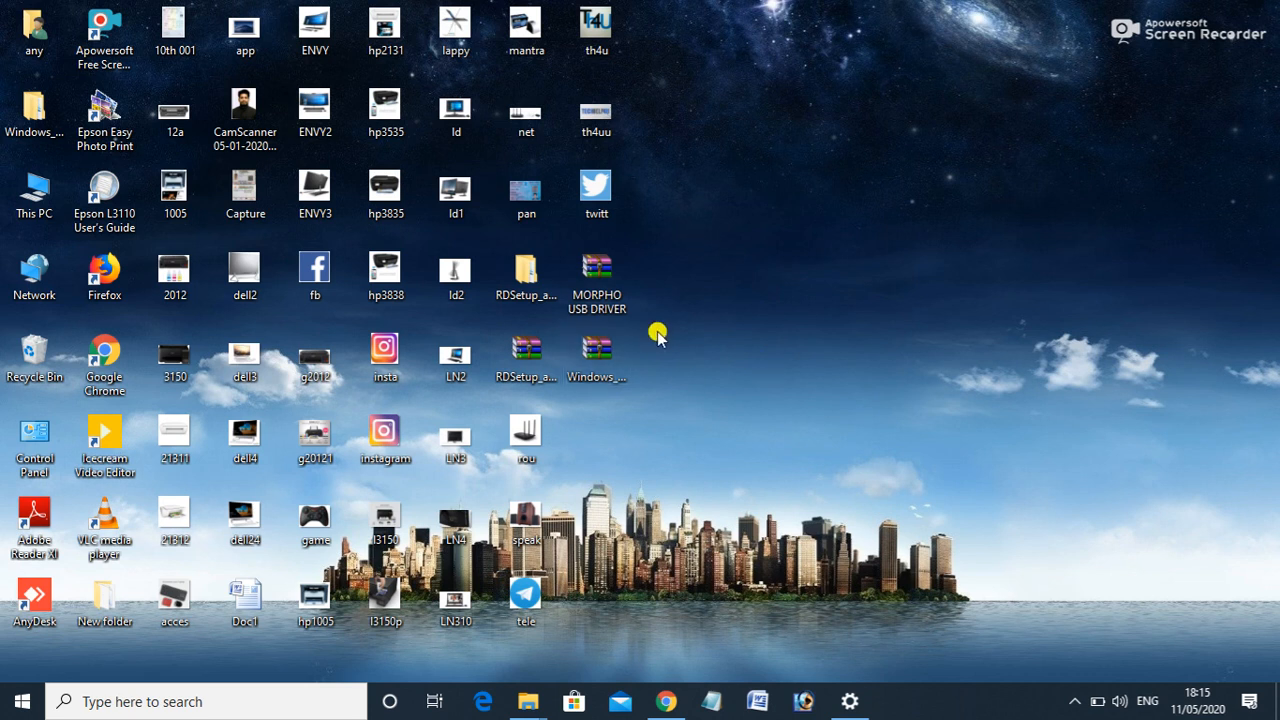
Open the extracted Windows_RD_Service_V2.0.1.34_HTTP folder on the desktop down to its innermost Windows RD Service V2.0.1.34_HTTP subfolder
click(27, 122)
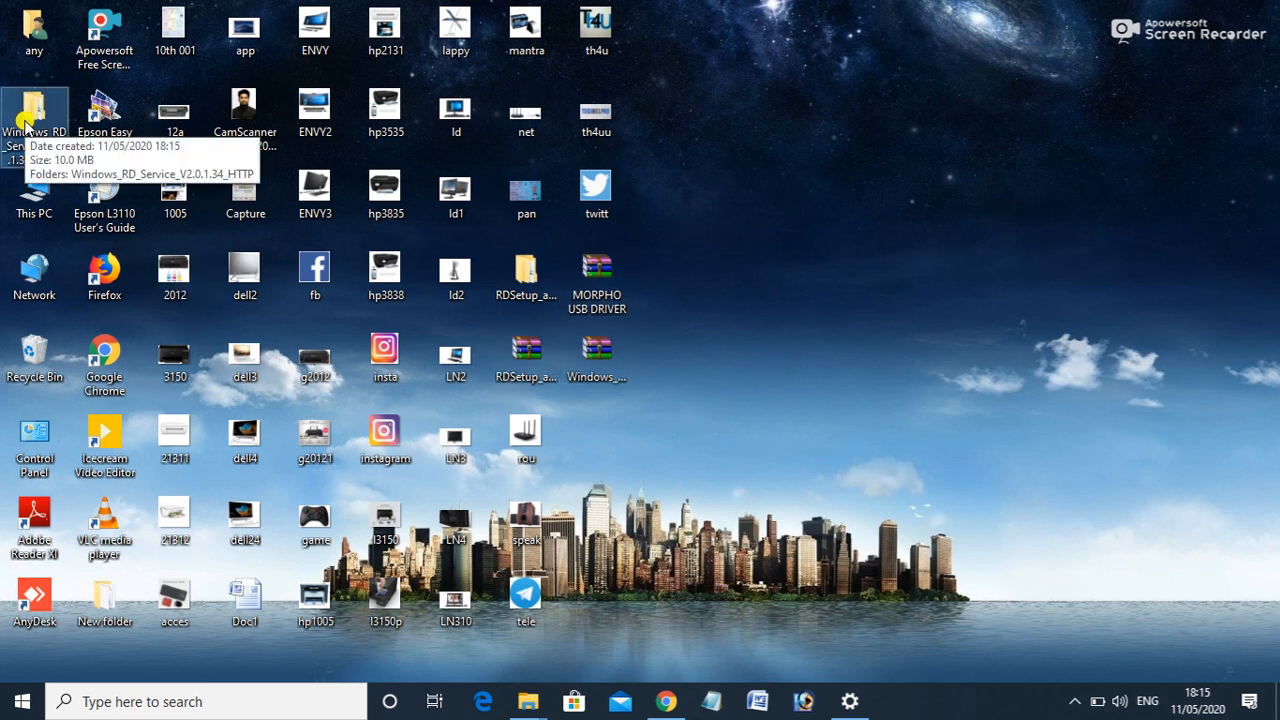
double_click(27, 118)
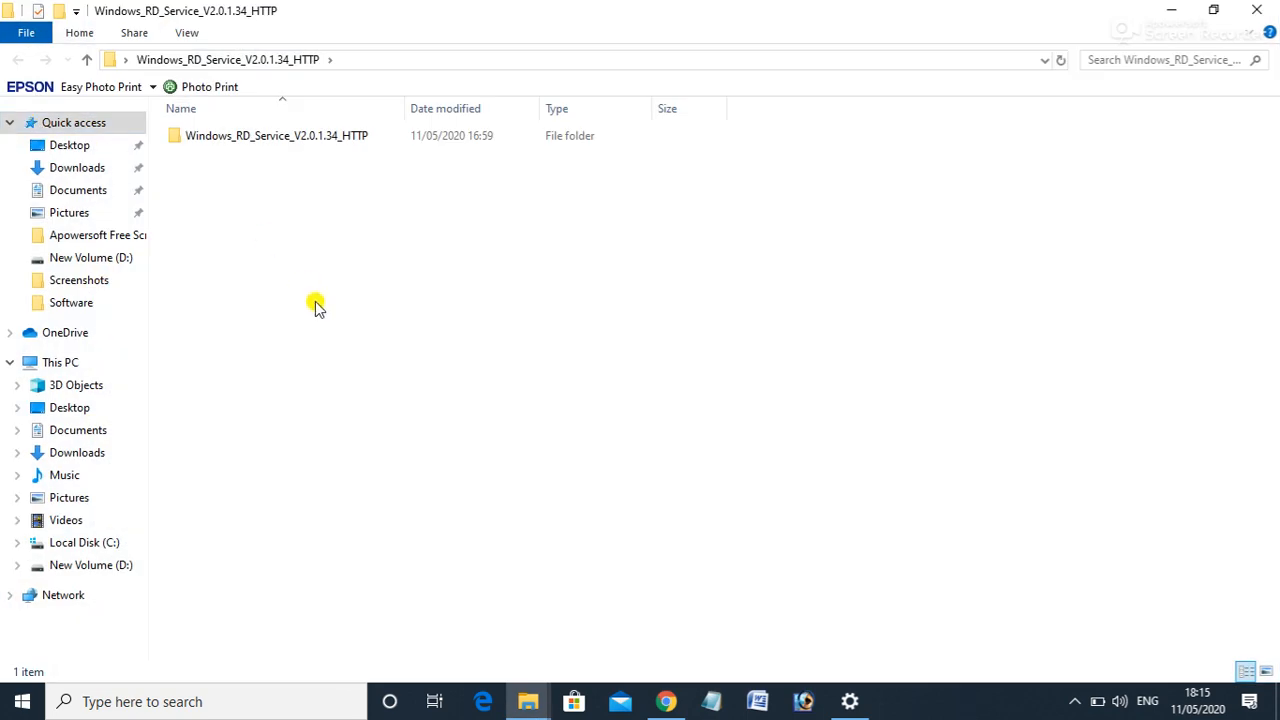
double_click(282, 136)
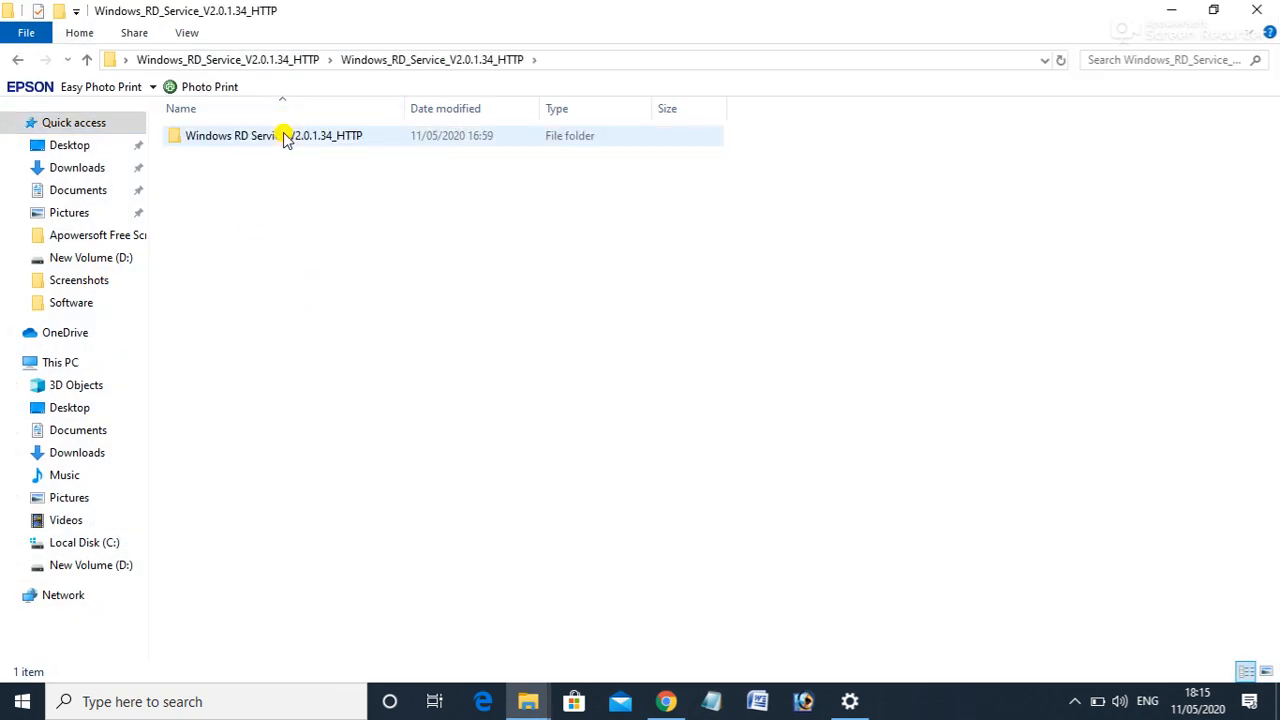
double_click(284, 138)
click(284, 136)
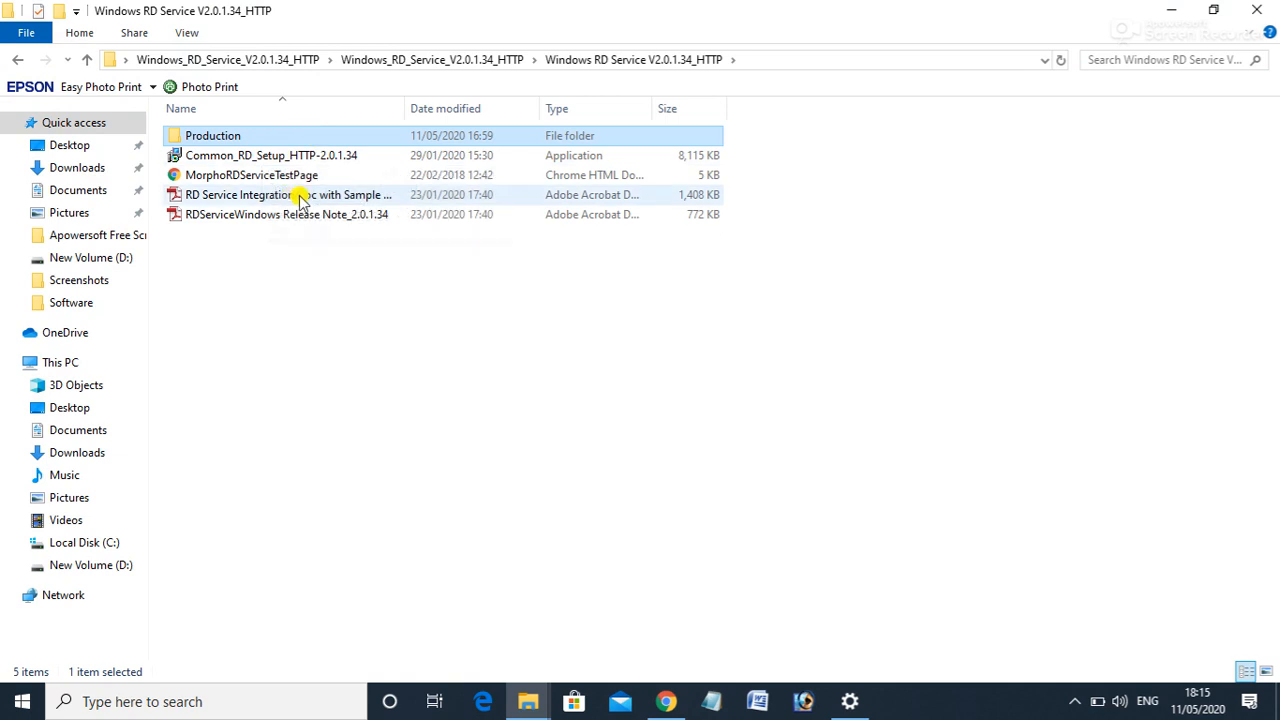
Run Common_RD_Setup_HTTP-2.0.1.34 to install the Morpho RD Service Driver, finish without restarting the computer, and dismiss the registration result
click(343, 158)
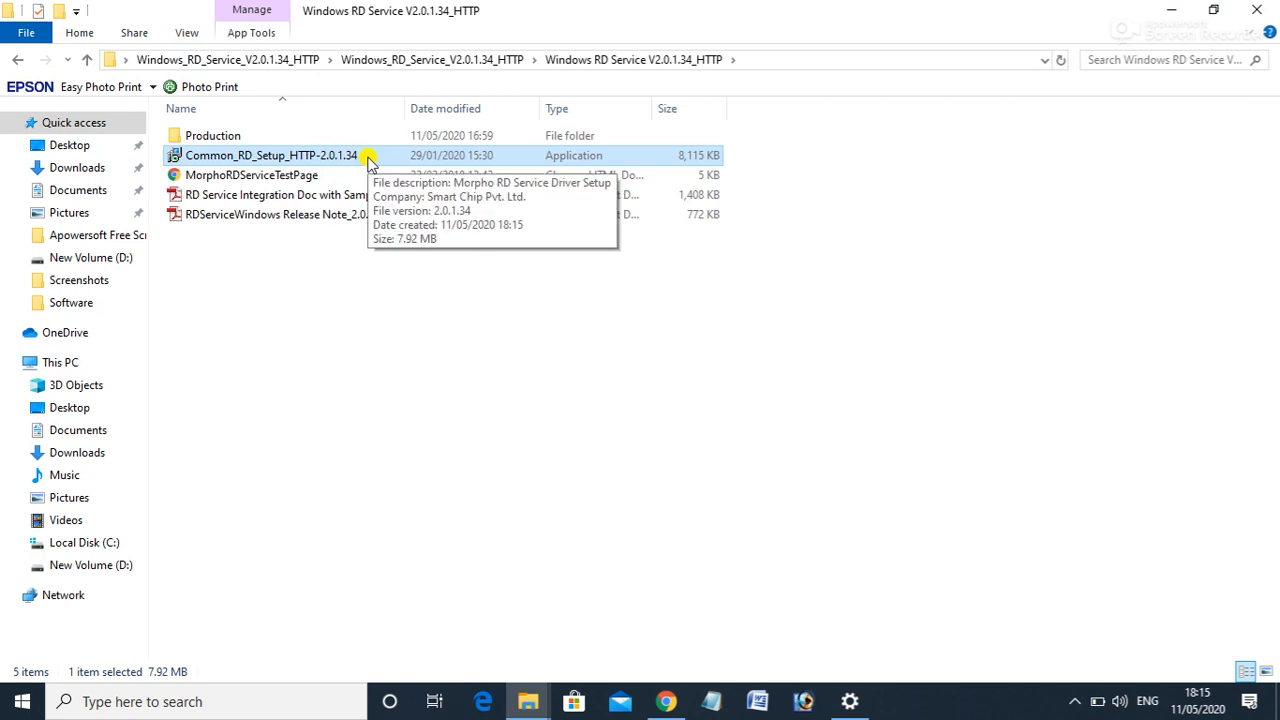
double_click(369, 158)
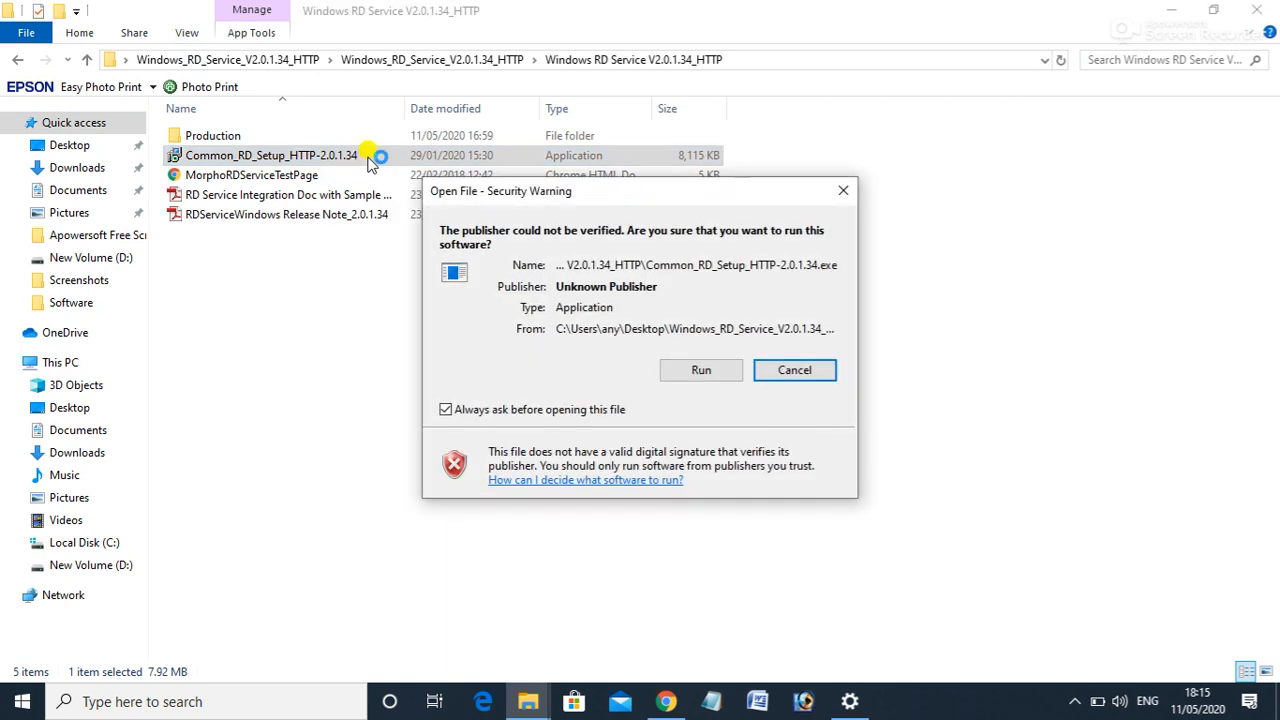
click(700, 376)
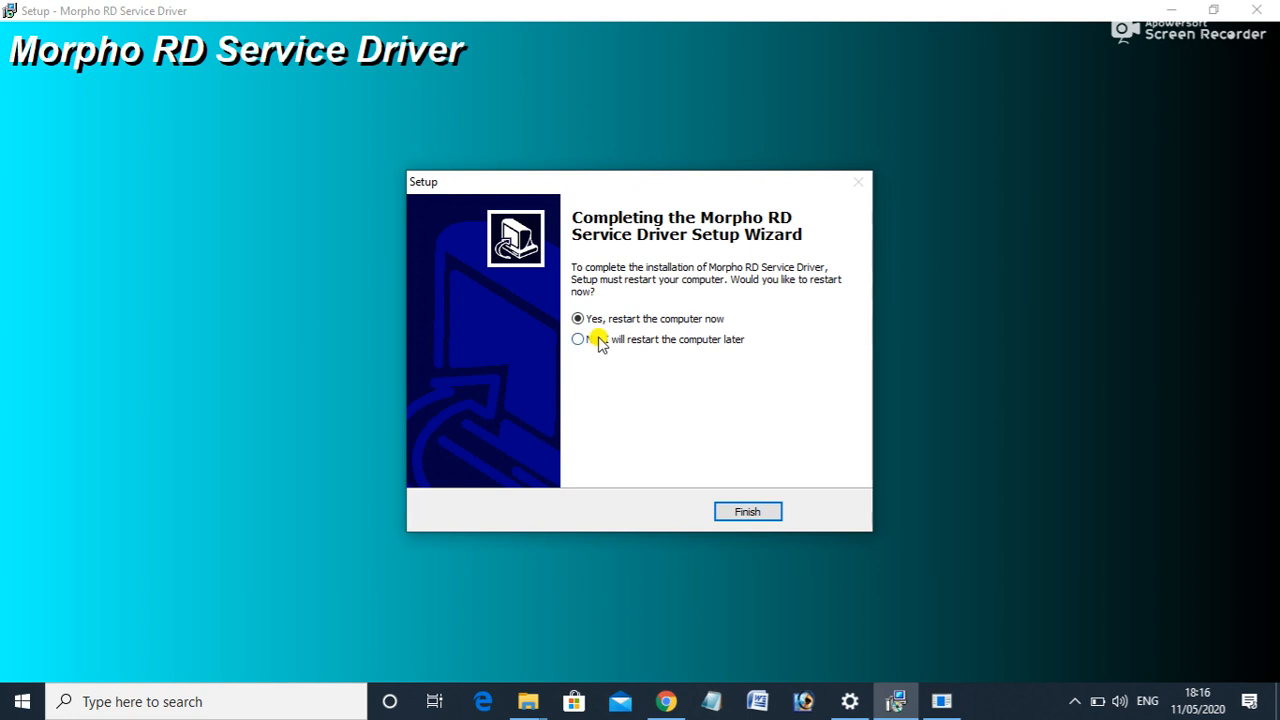
click(745, 512)
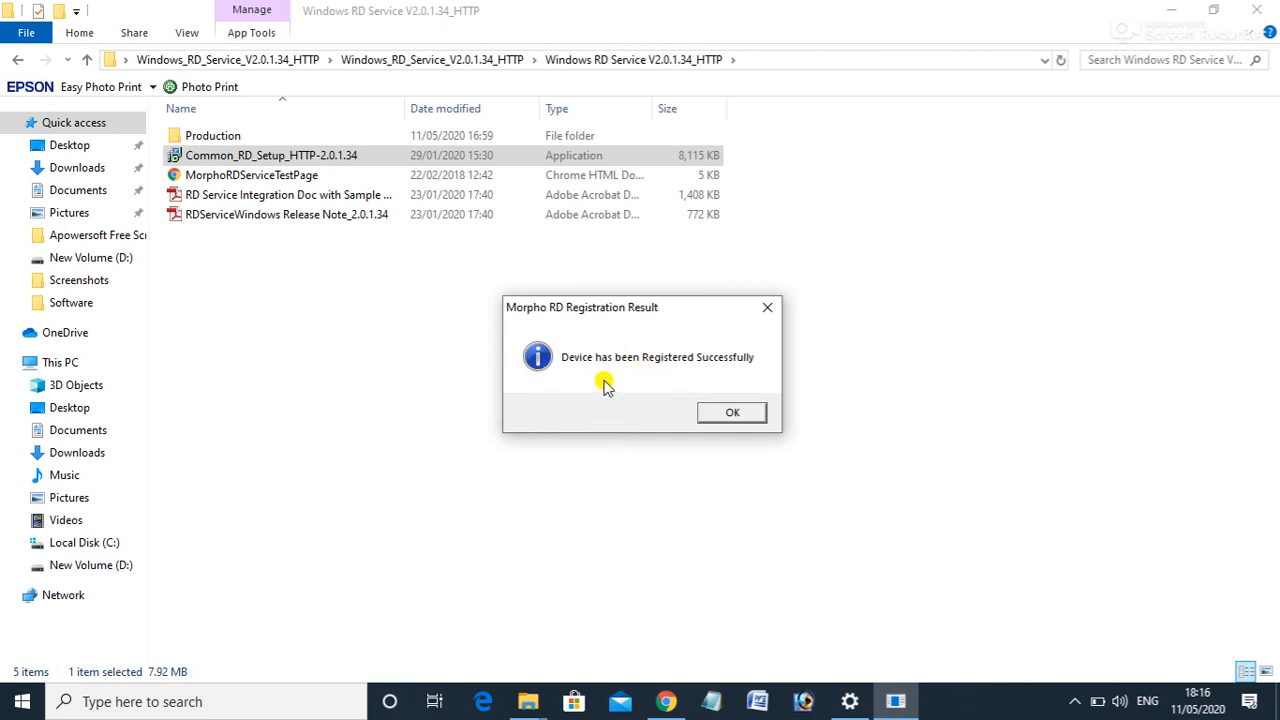
click(738, 414)
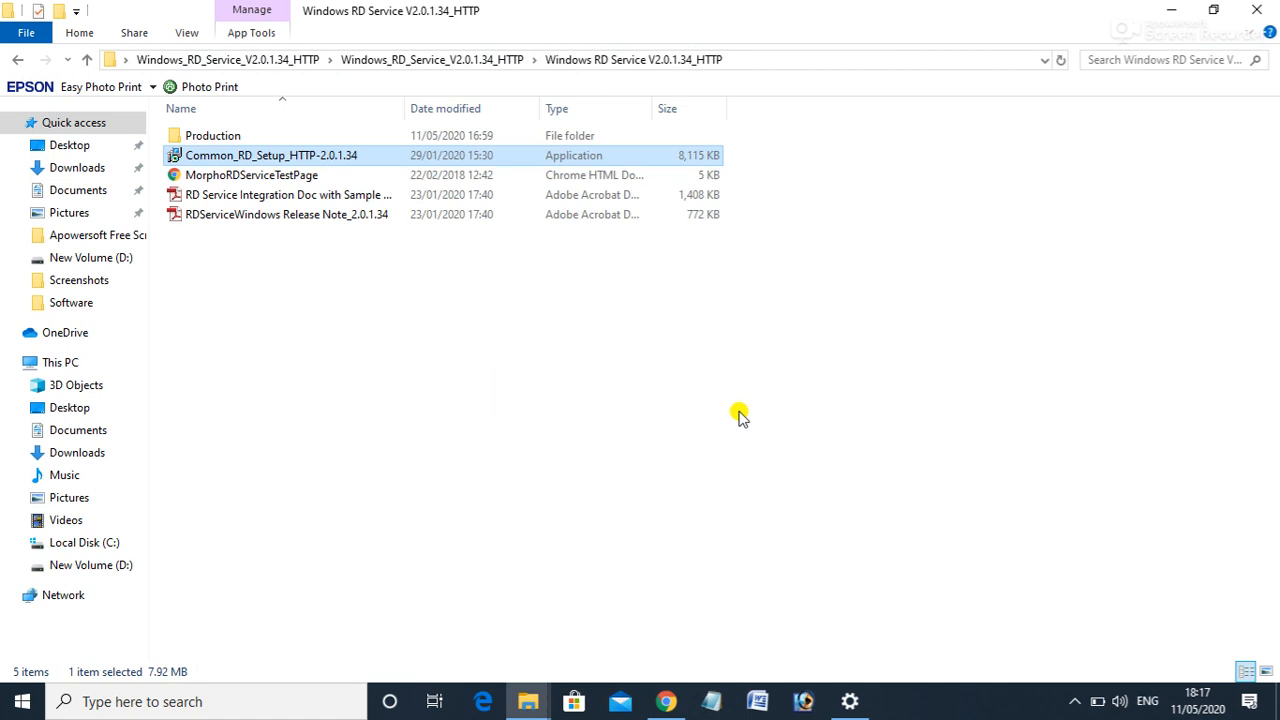
click(695, 368)
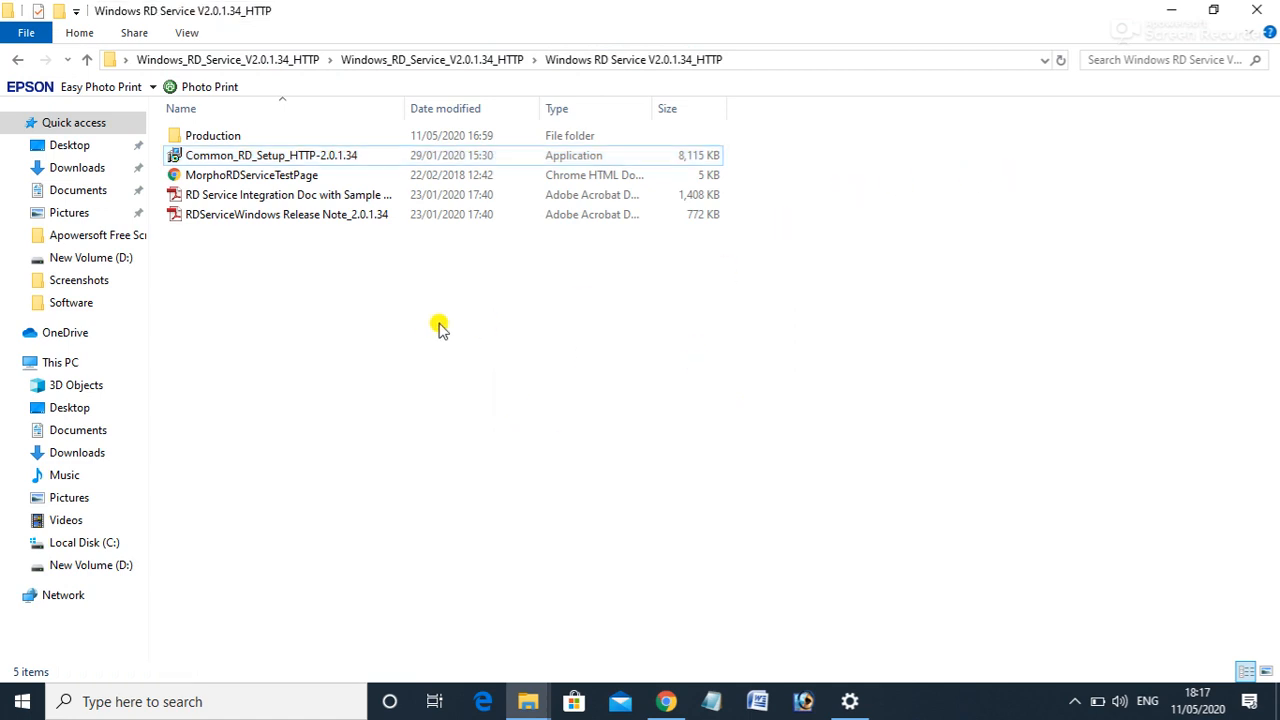
Copy ConfigSettings, server and server.key from the Production folder into C:\MorphoRdServiceL0Soft, replacing the existing files
double_click(301, 136)
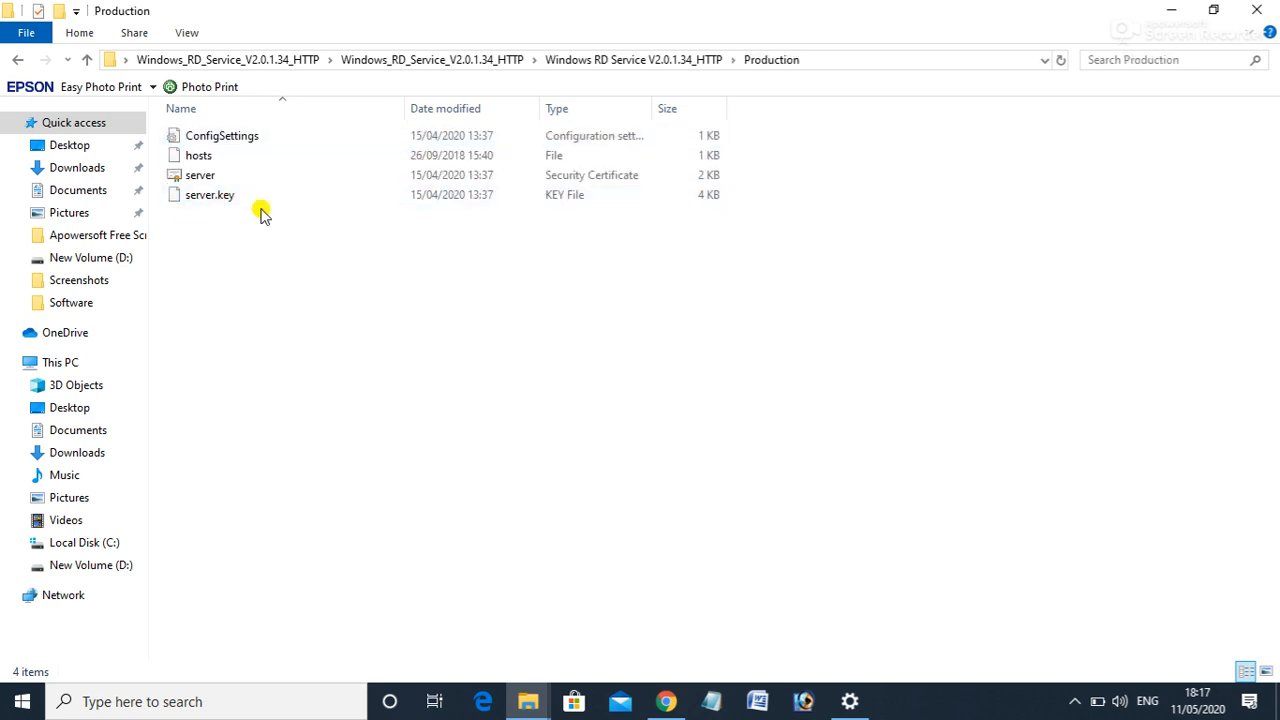
click(229, 140)
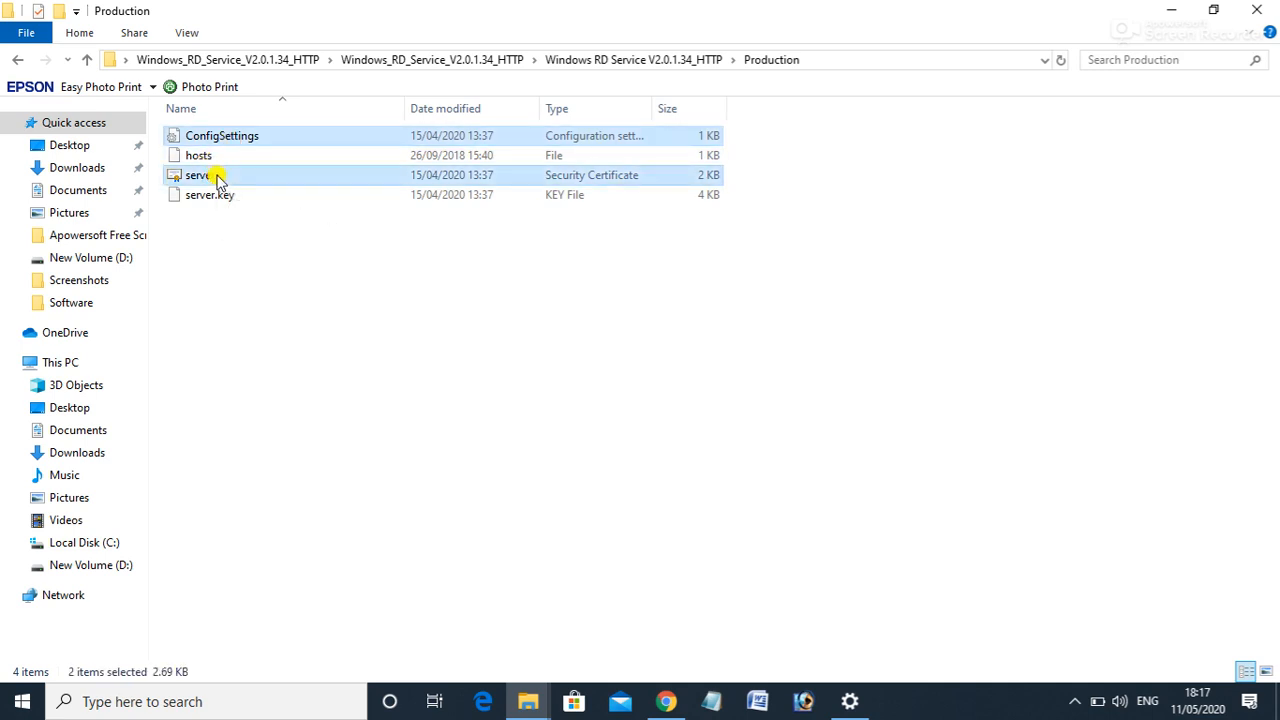
ctrl+click(218, 178)
ctrl+click(238, 202)
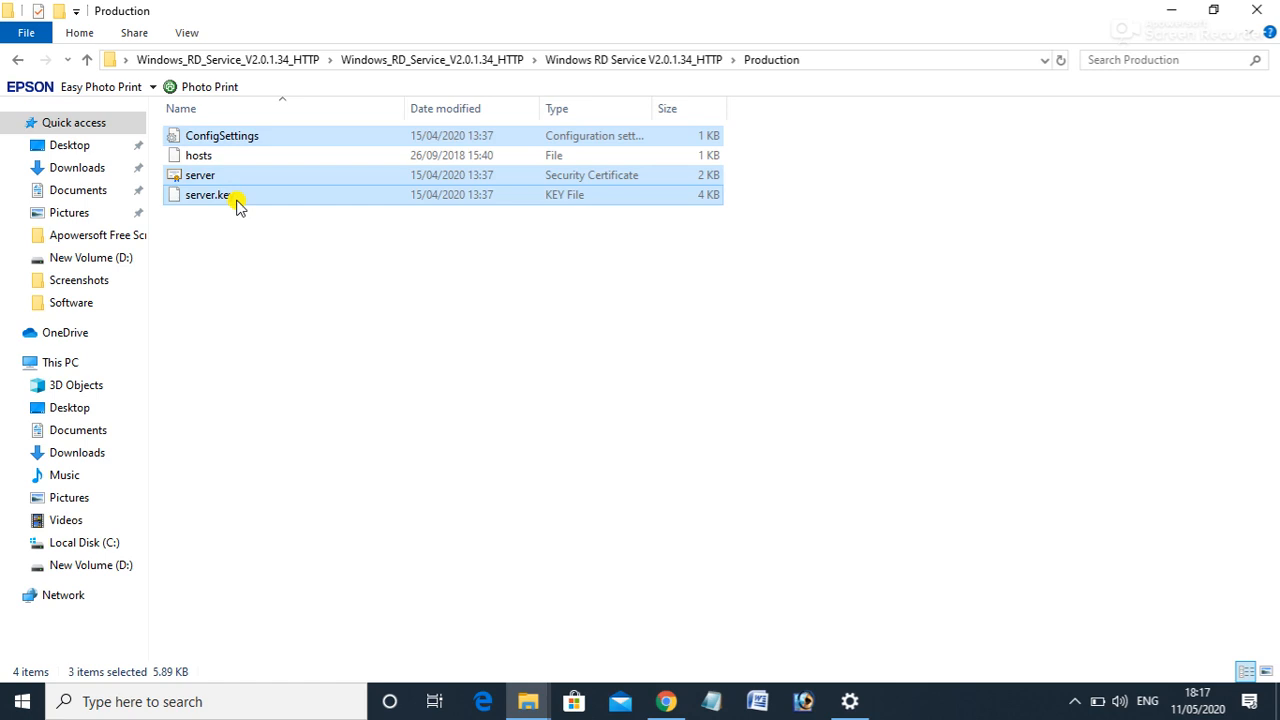
click(75, 543)
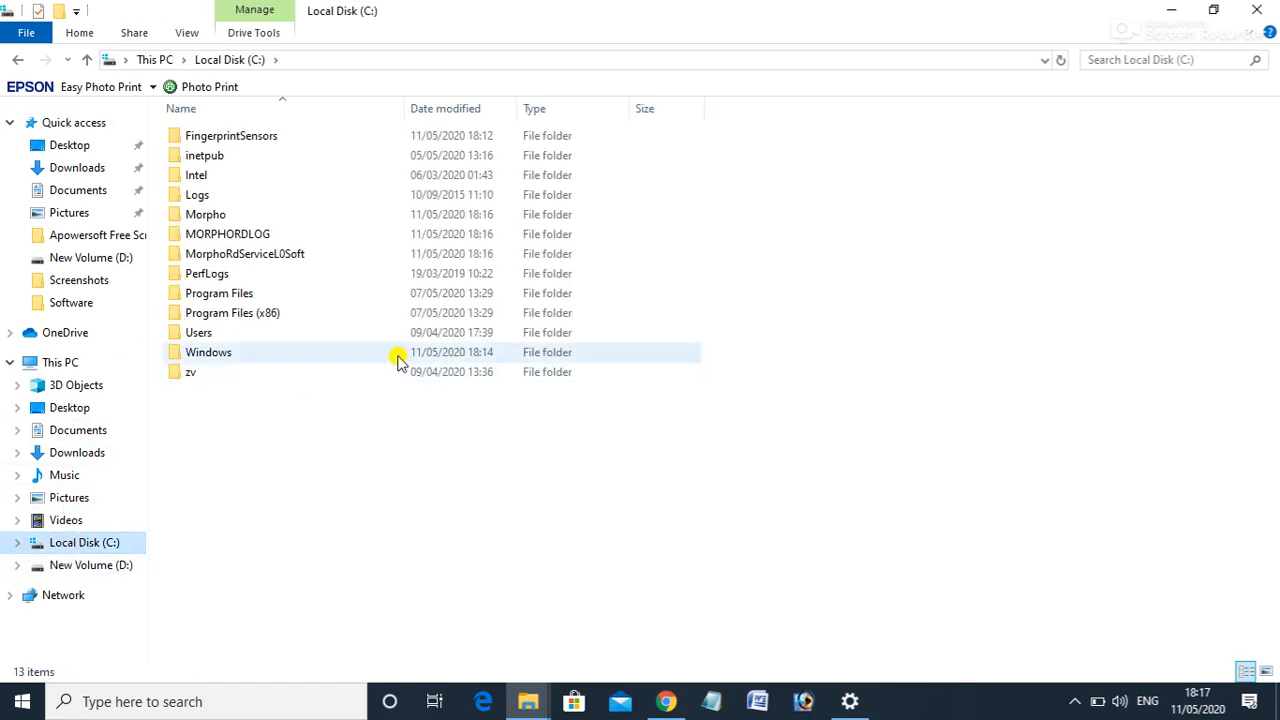
double_click(252, 258)
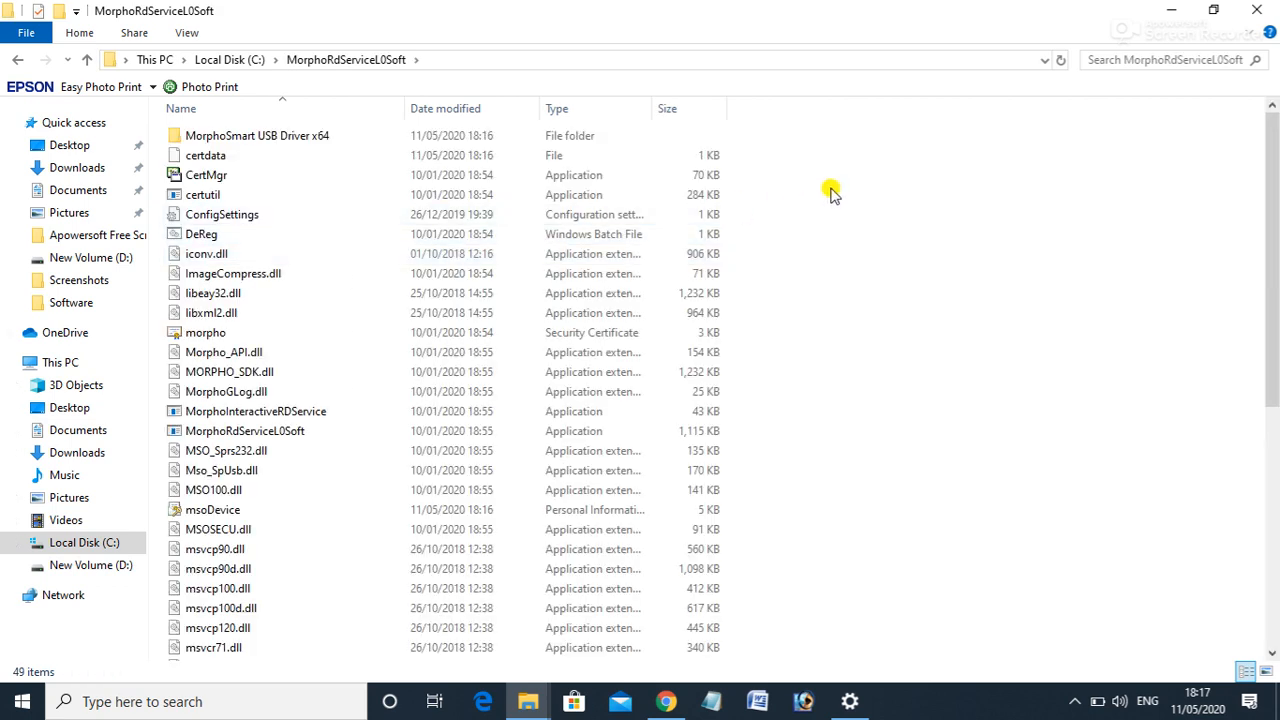
key(ctrl+v)
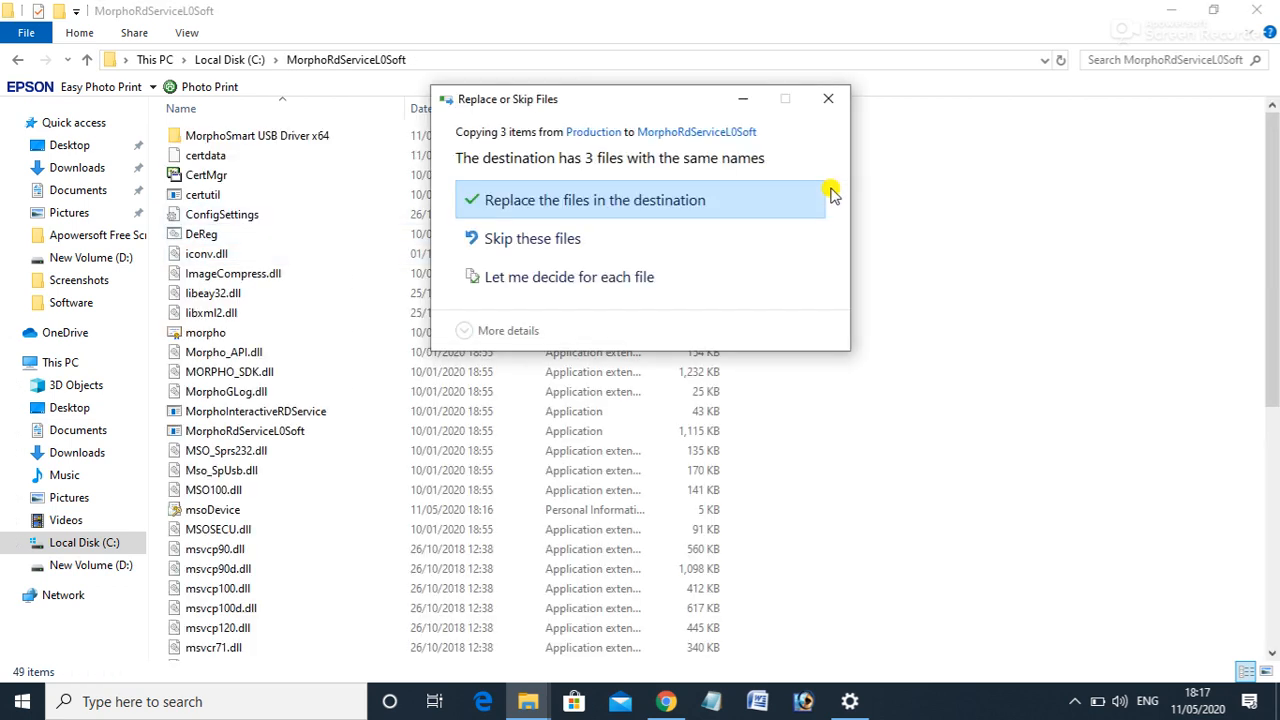
click(645, 200)
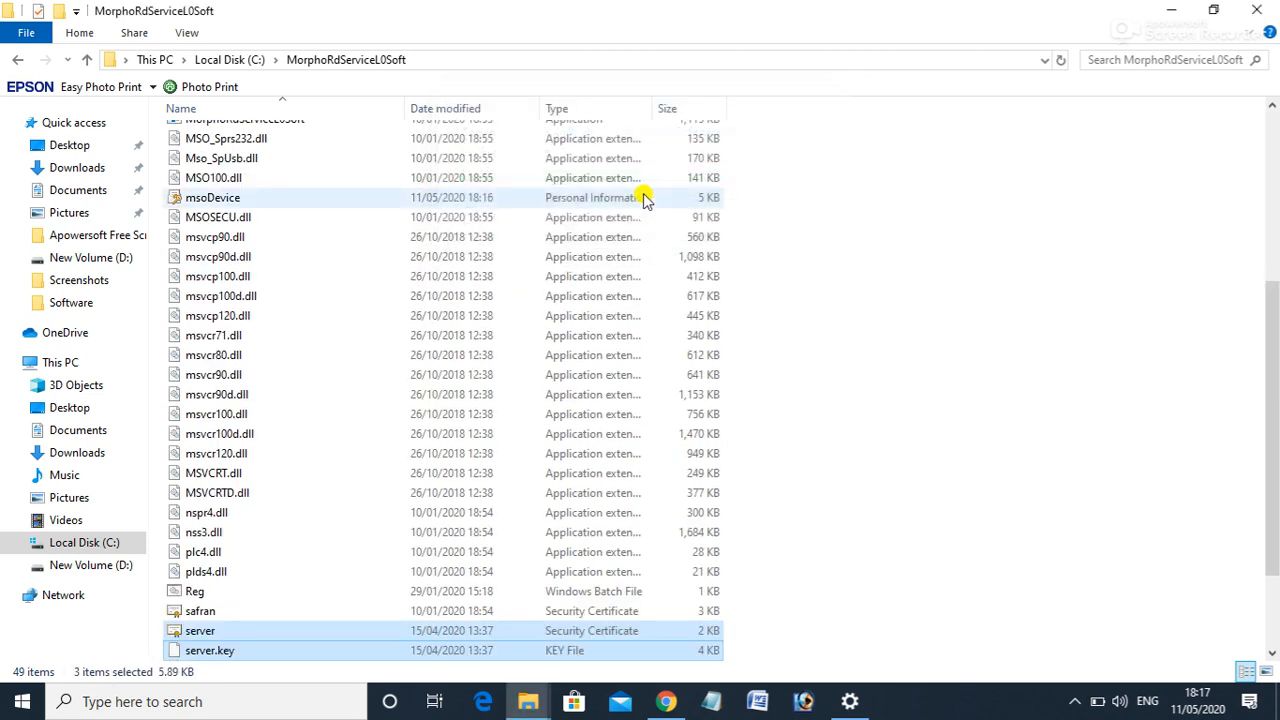
click(778, 237)
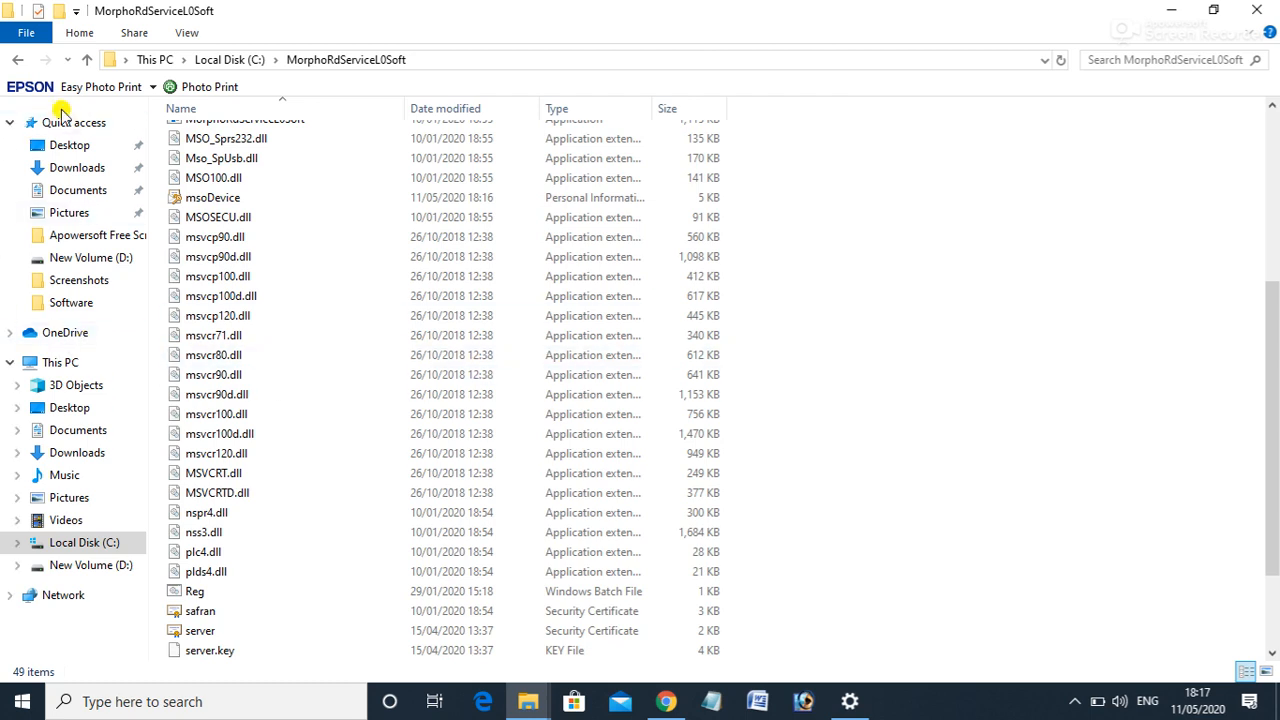
Install the server certificate from MorphoRdServiceL0Soft for the current user with an automatically selected store, and close the folder window
click(213, 633)
double_click(213, 633)
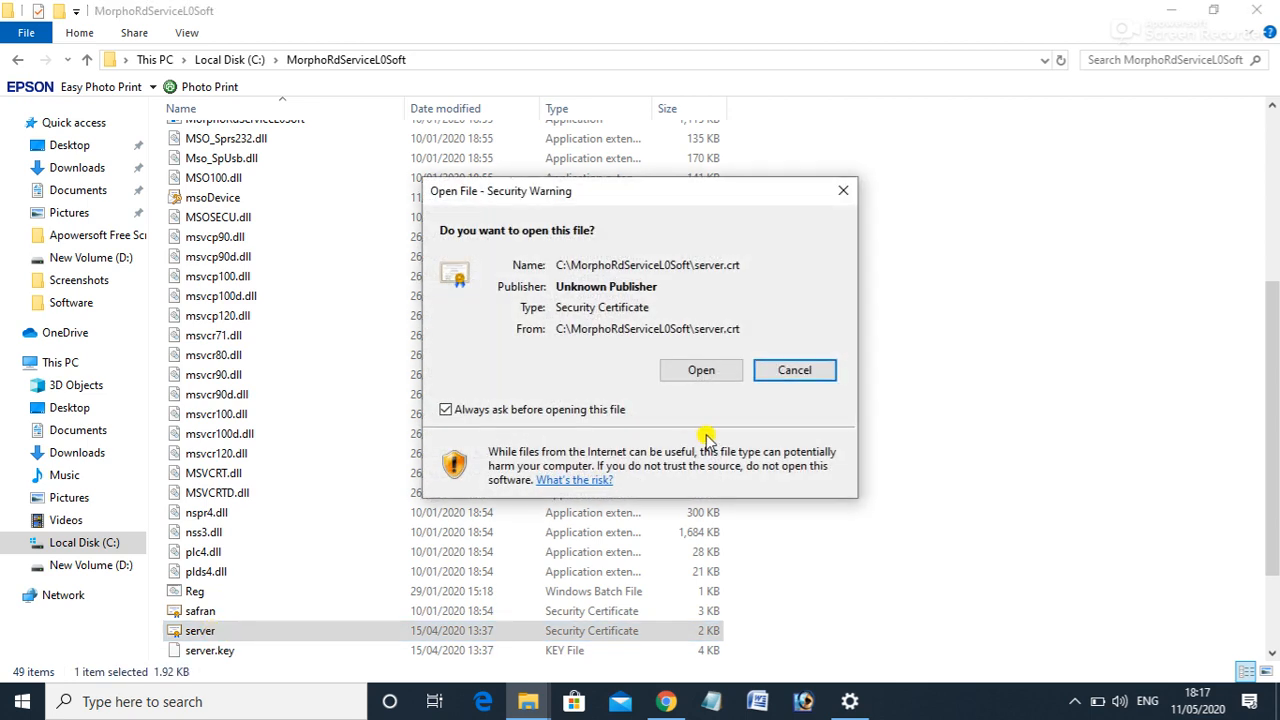
click(704, 376)
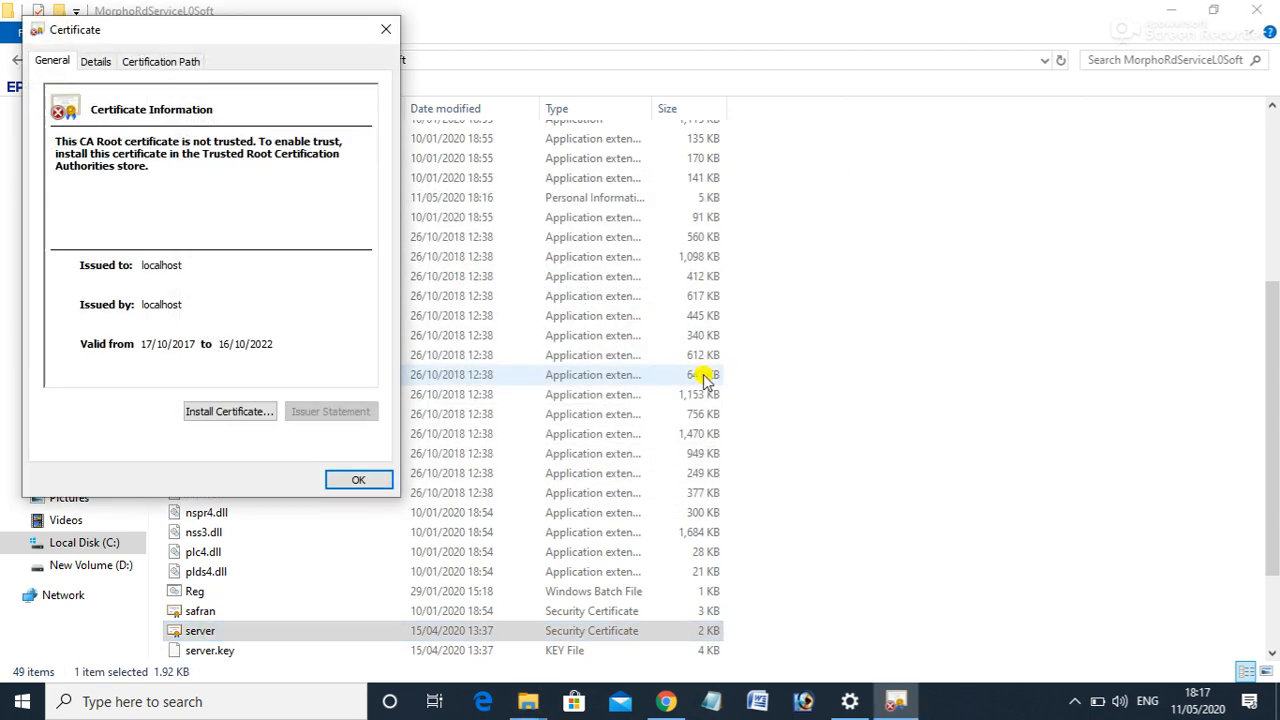
click(229, 413)
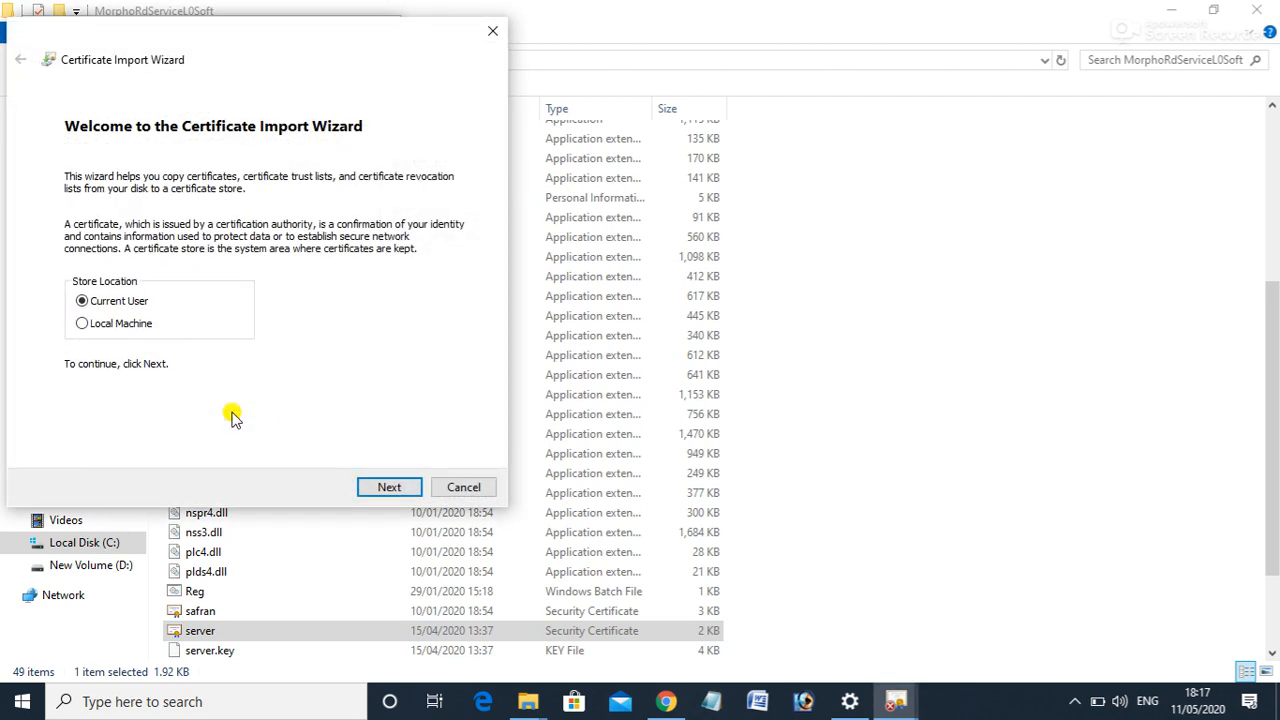
click(387, 485)
click(387, 485)
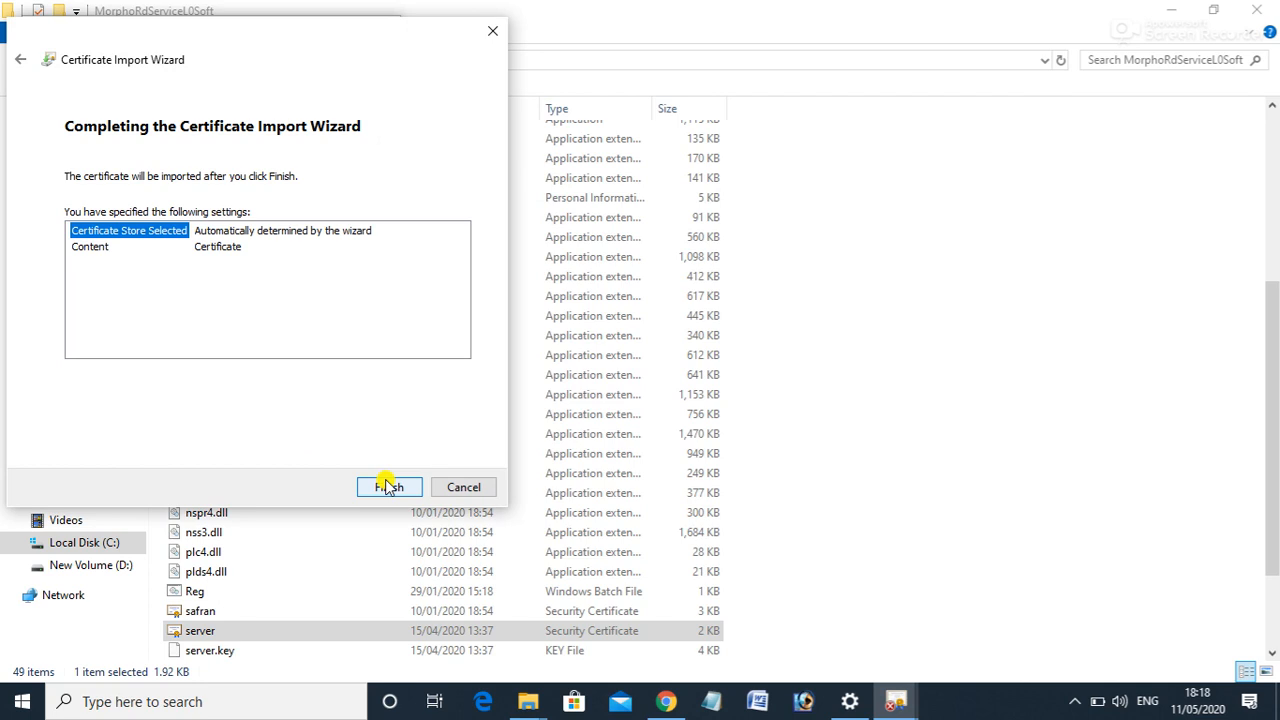
click(387, 487)
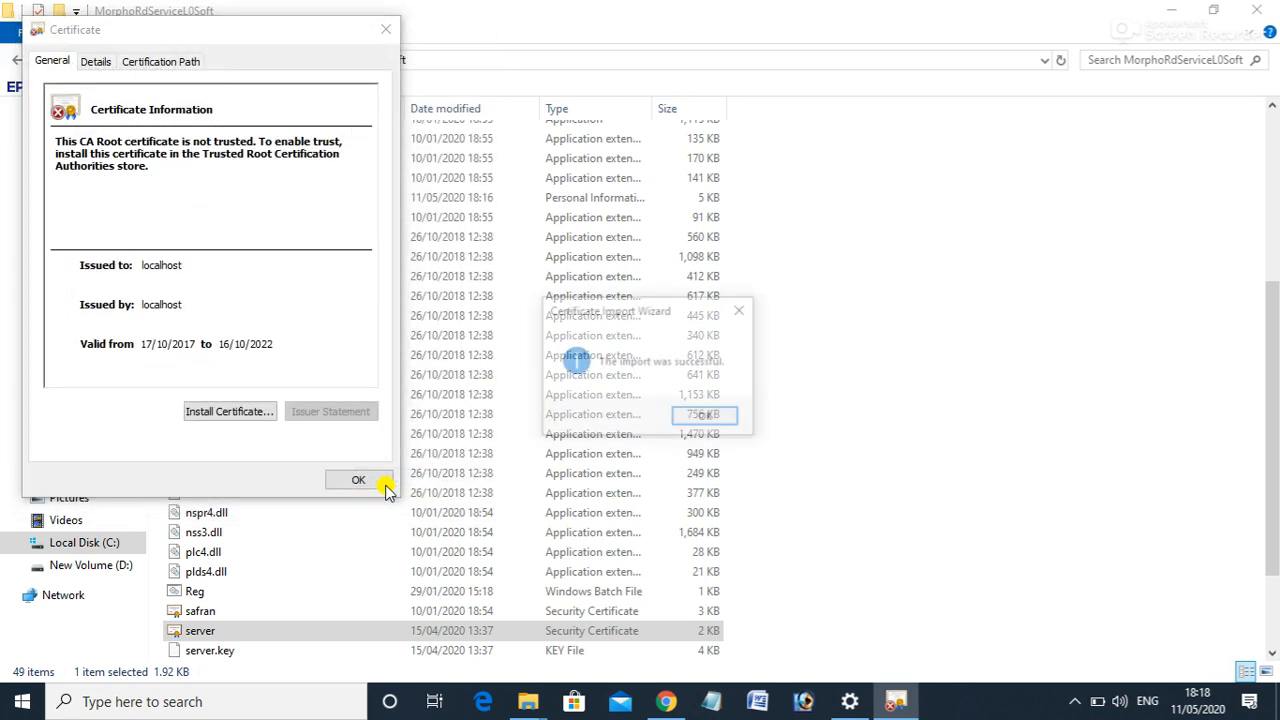
click(708, 418)
click(352, 482)
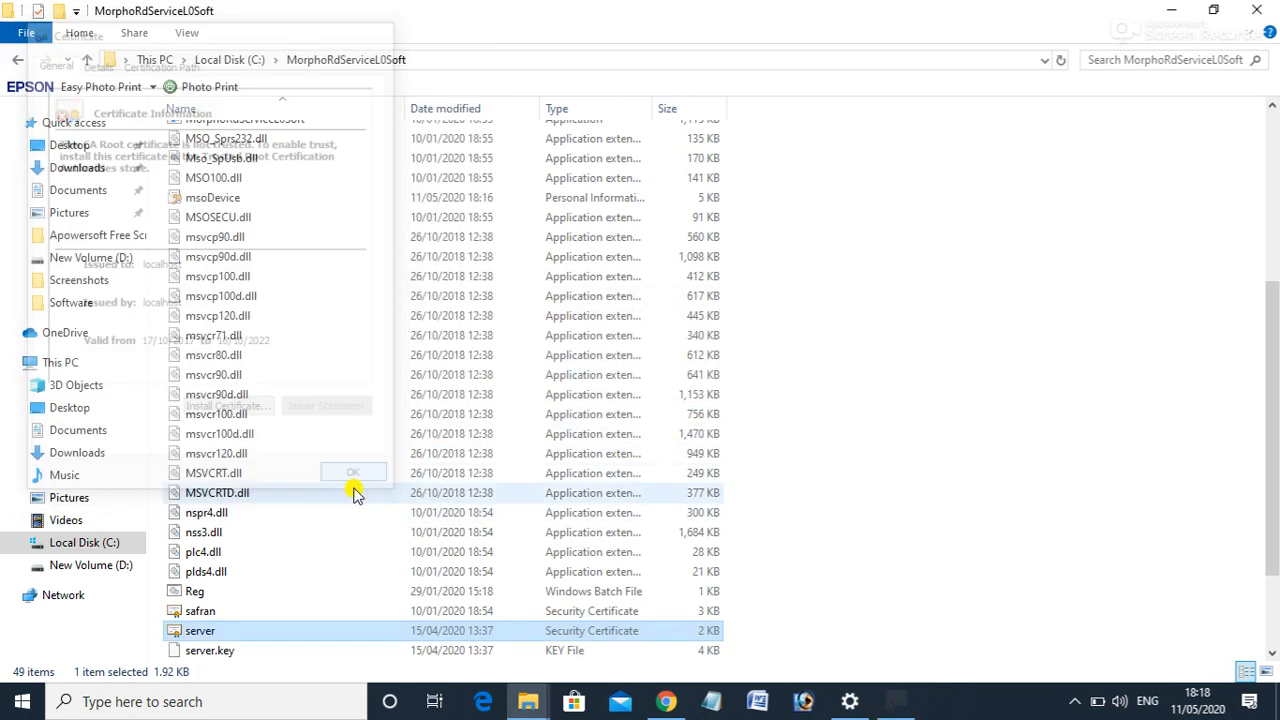
click(1257, 10)
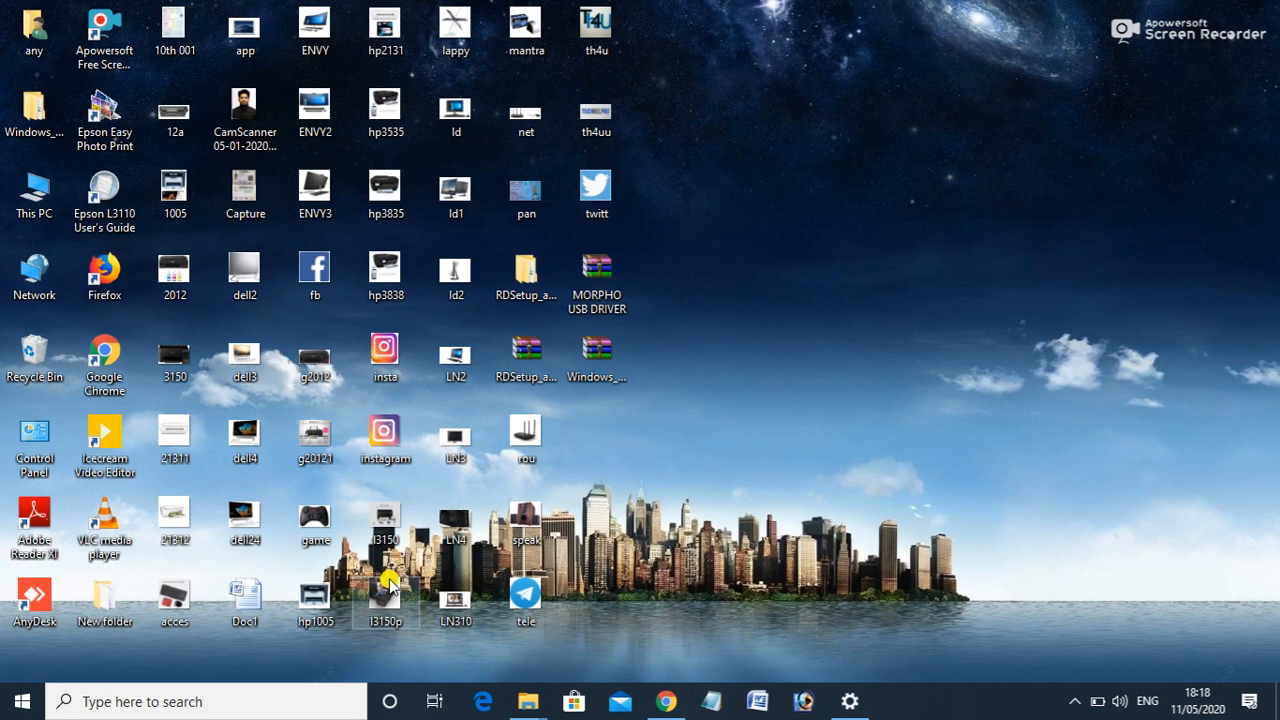
Check the open Downloads window and the Software folder on New Volume (D:)
mouse_move(526, 699)
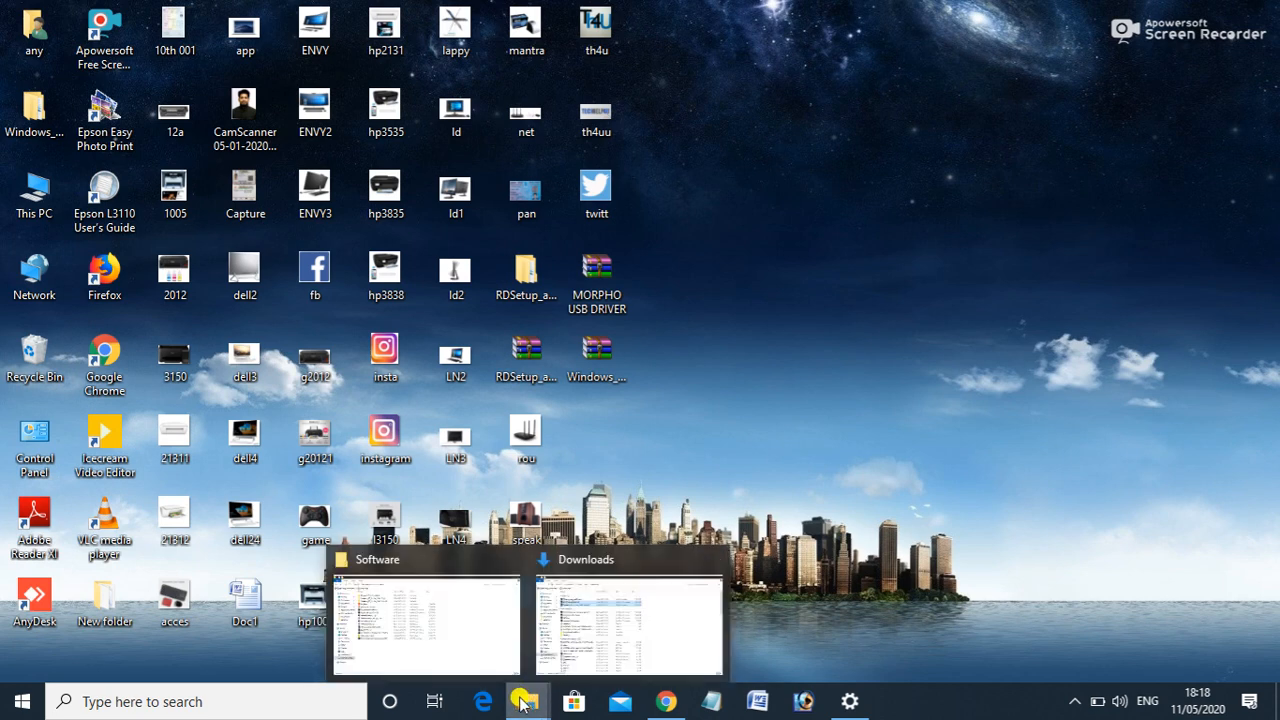
click(596, 621)
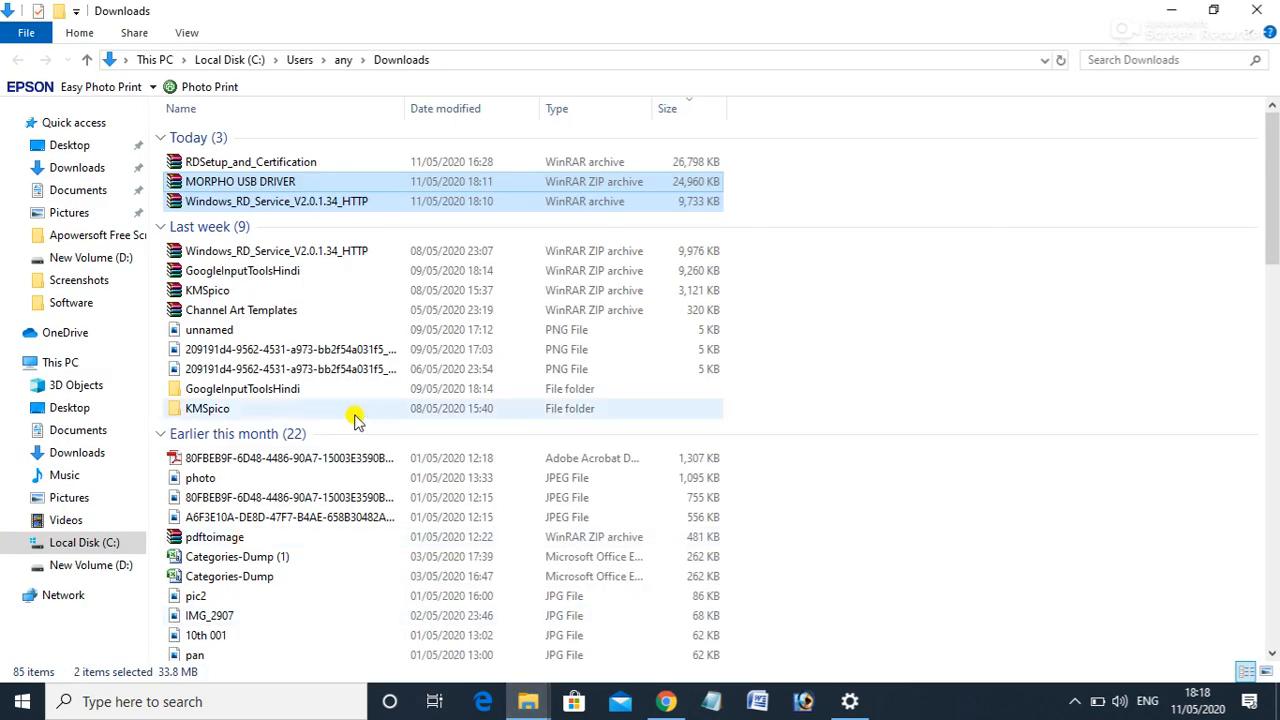
mouse_move(535, 700)
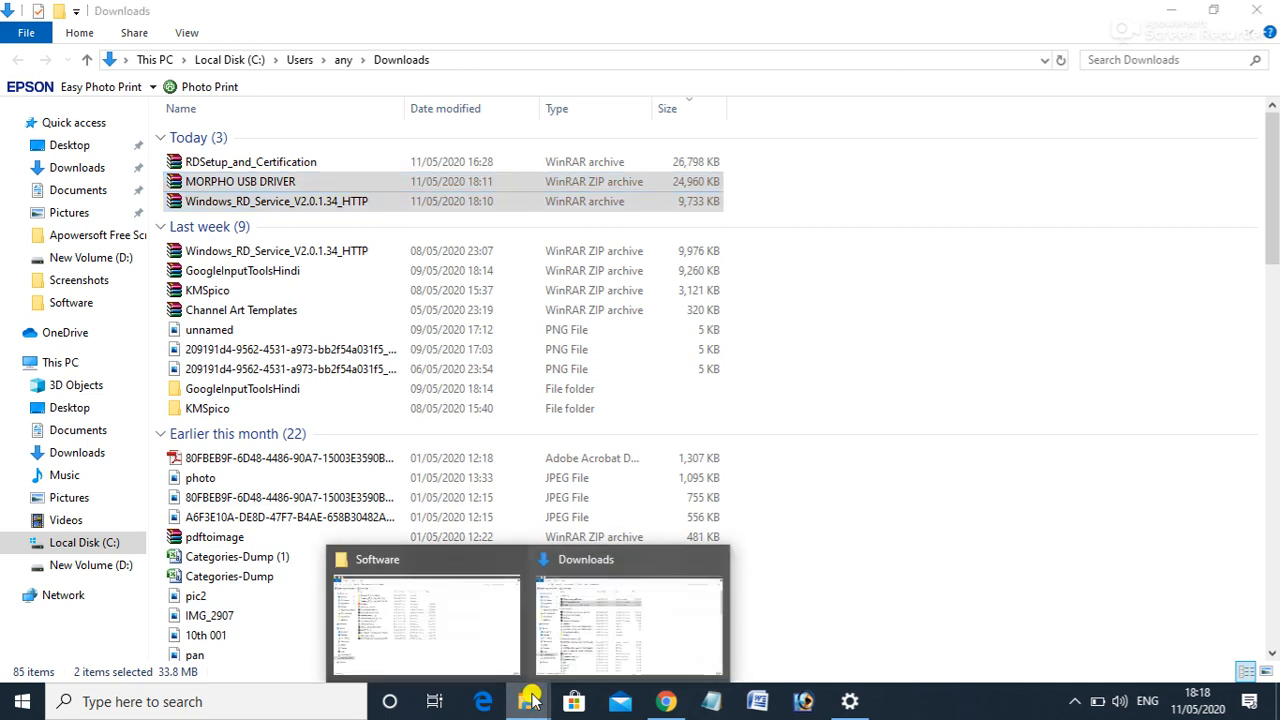
click(432, 605)
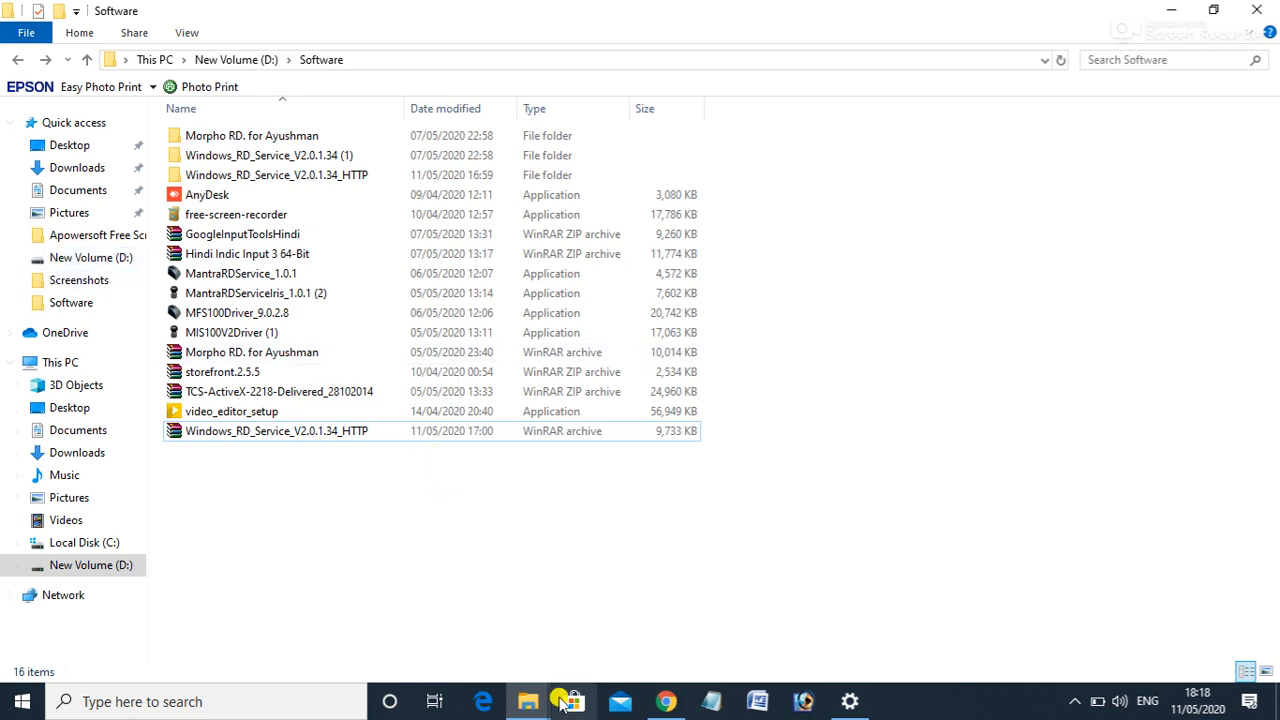
Close the open folder windows and copy the hosts file from the Production folder inside the desktop's Windows_RD_Service_V2.0.1.34_HTTP folder
click(1263, 9)
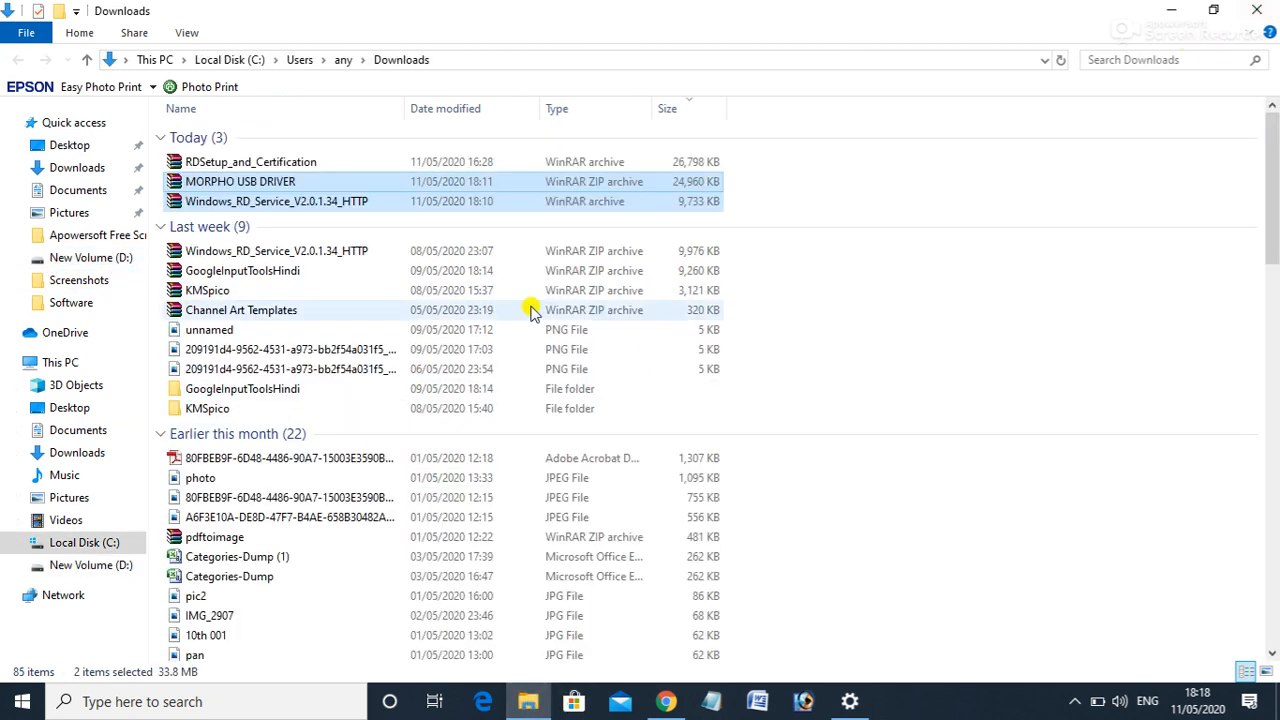
click(1259, 9)
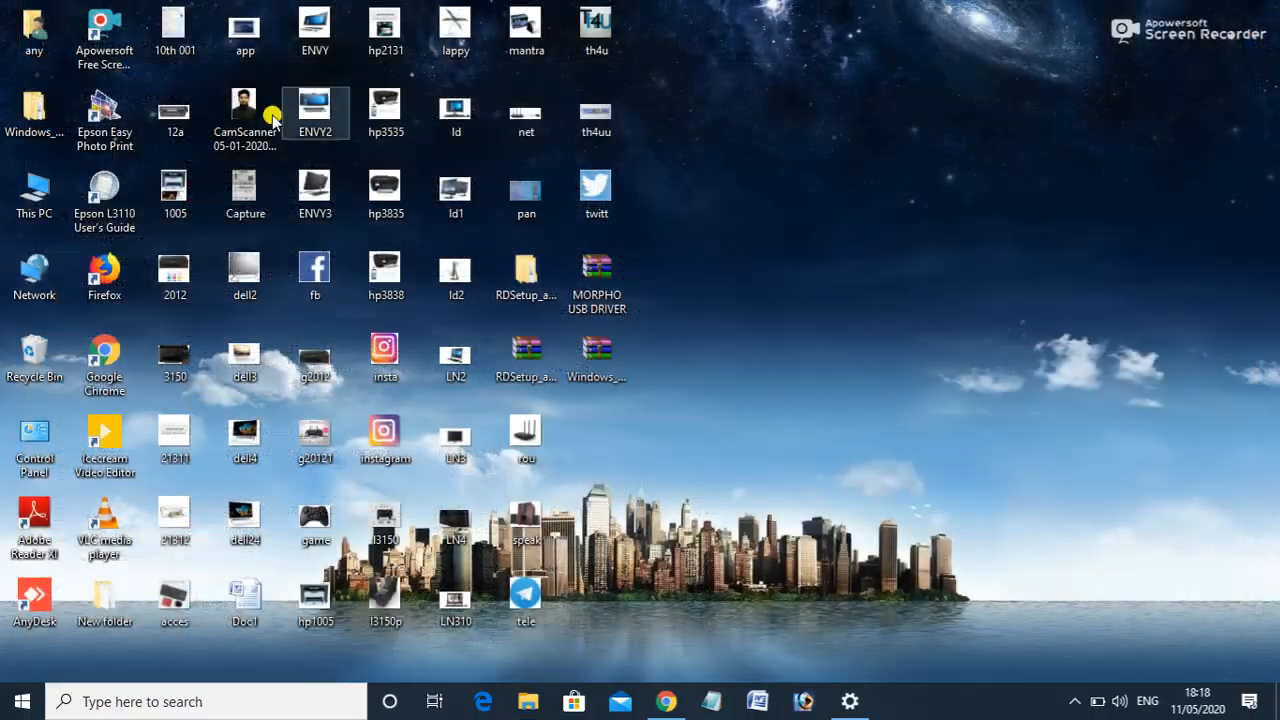
double_click(28, 122)
click(352, 139)
double_click(356, 143)
double_click(350, 138)
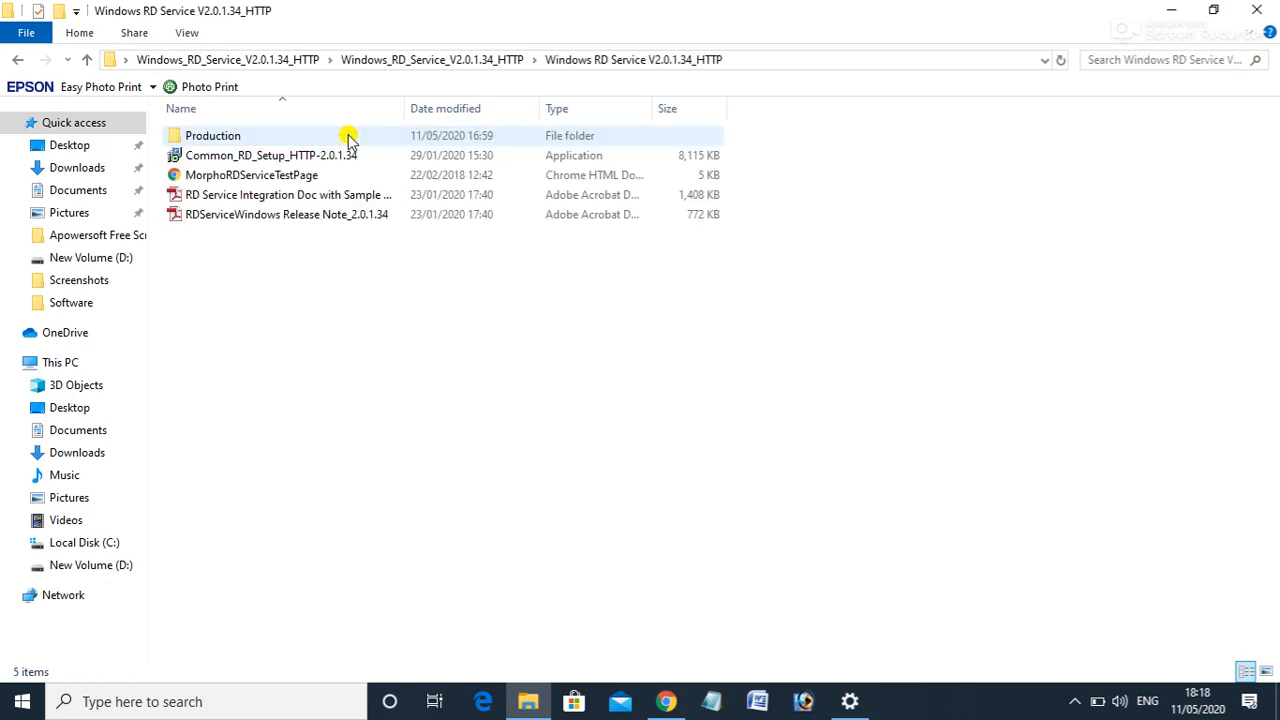
double_click(307, 138)
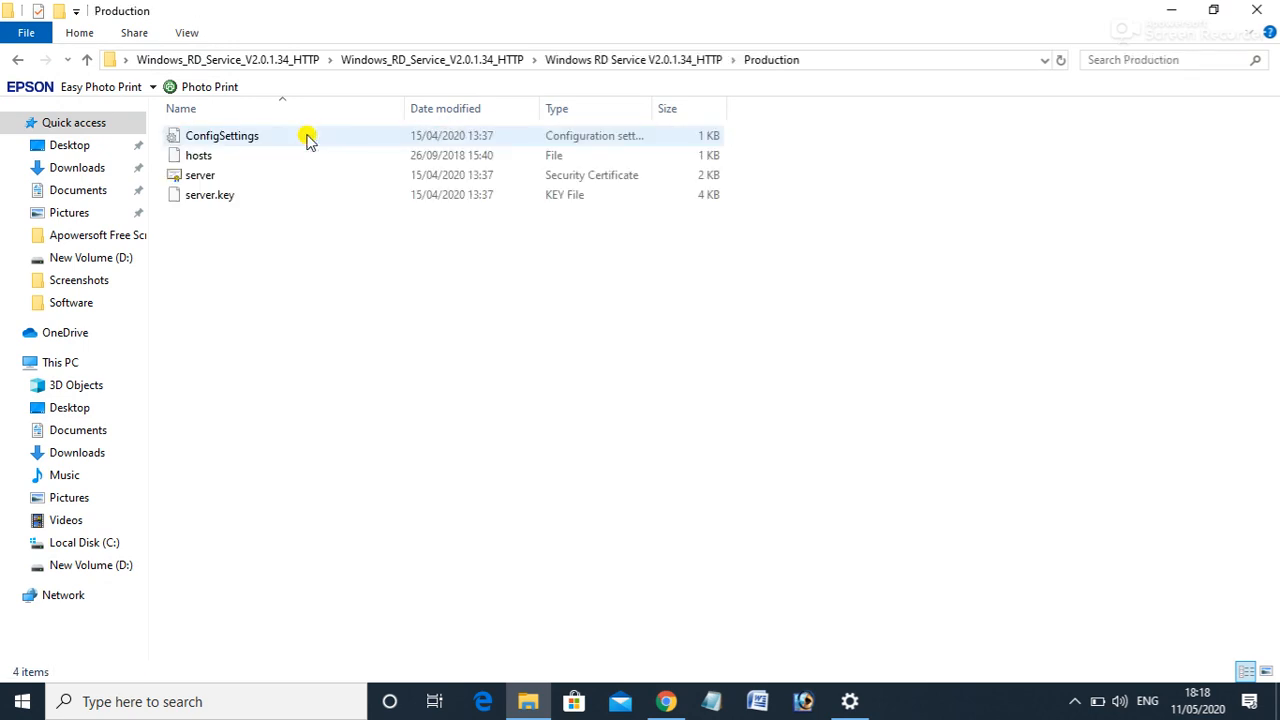
click(253, 170)
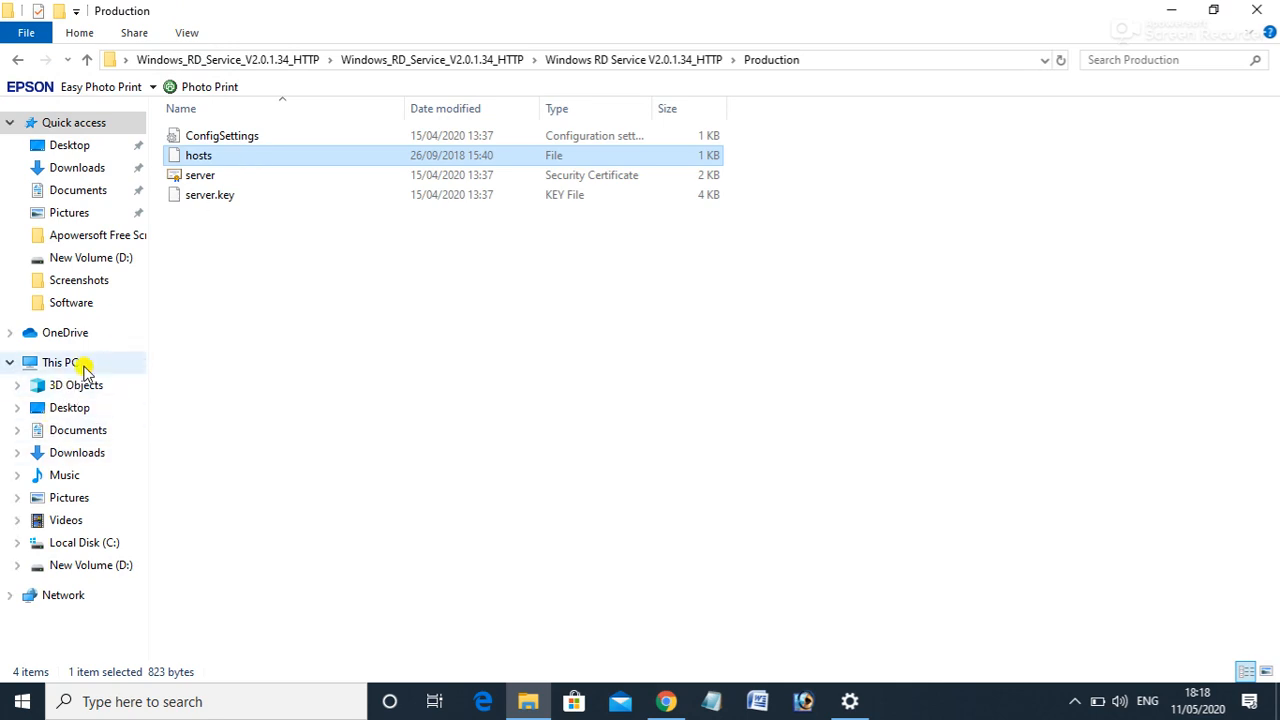
Open the folder C:\Windows\System32\drivers\etc
click(90, 542)
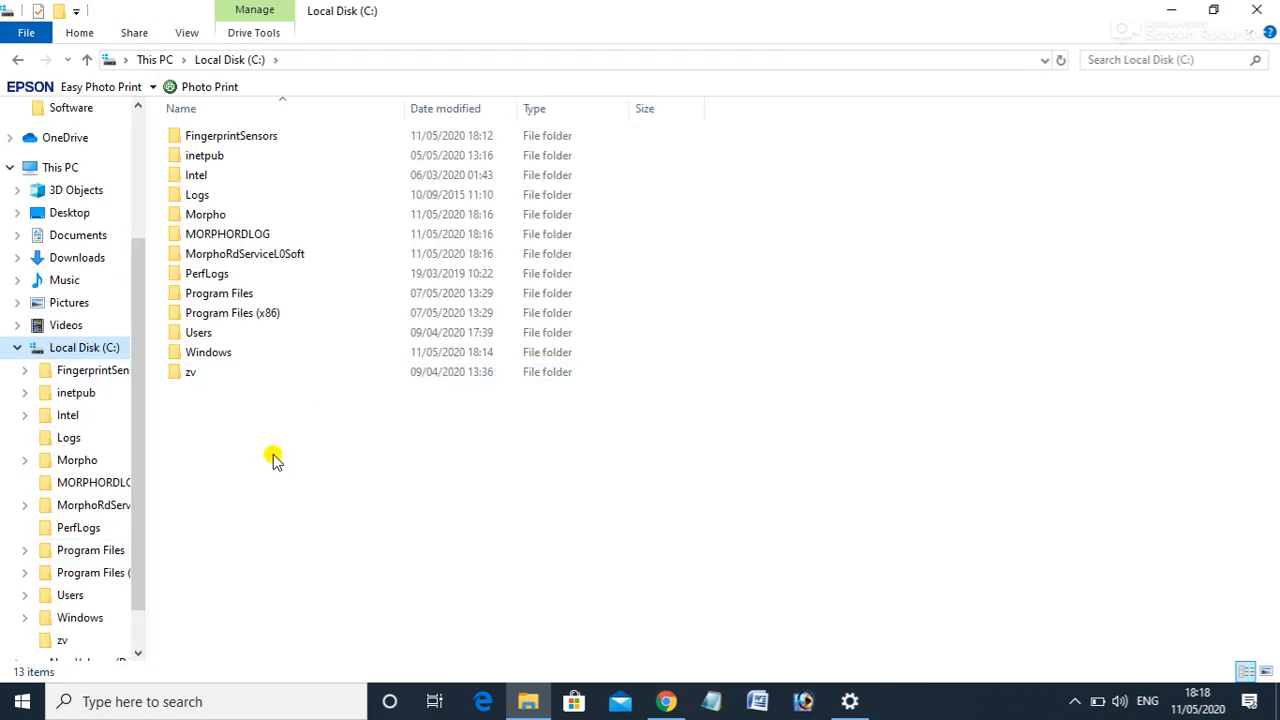
double_click(233, 358)
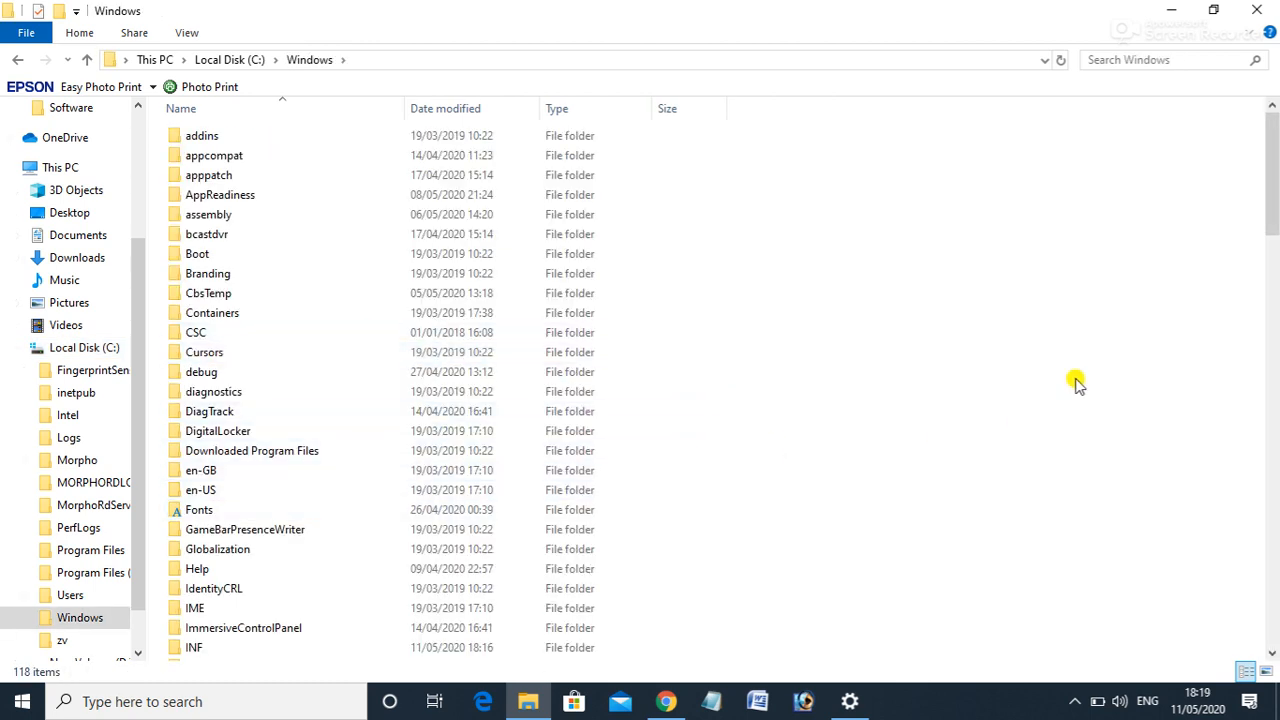
drag(1273, 180, 1271, 376)
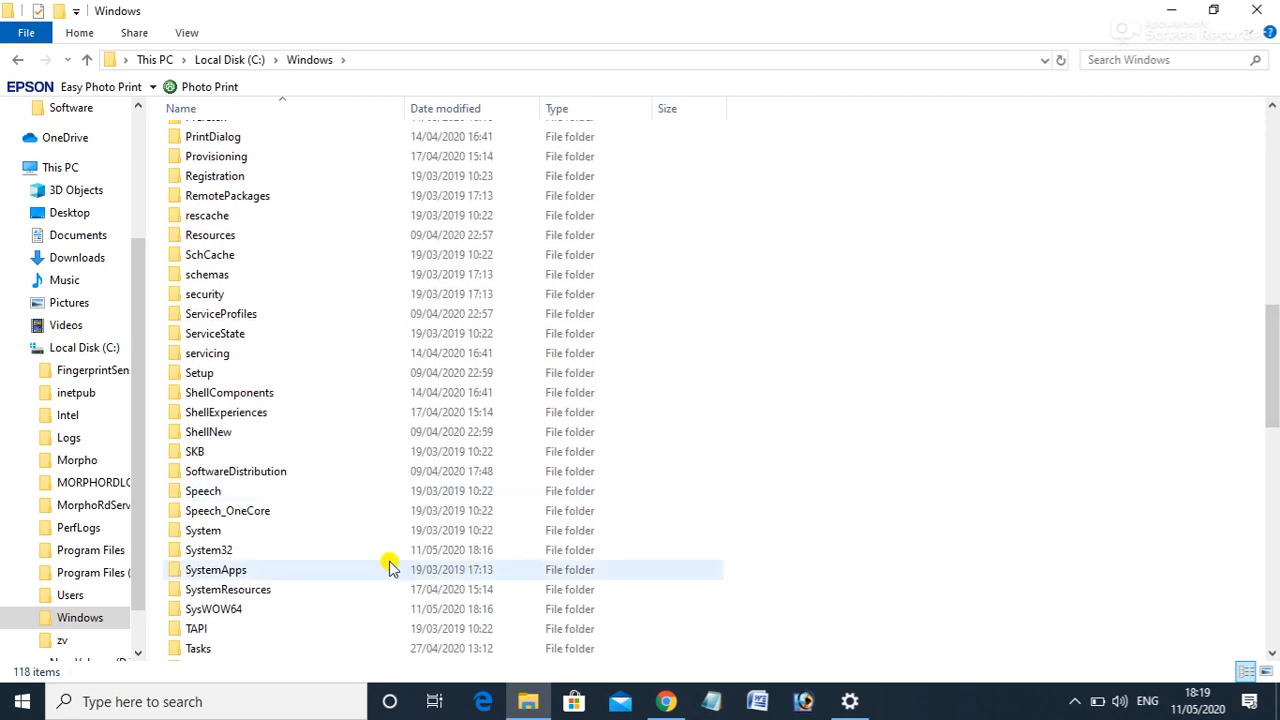
double_click(342, 556)
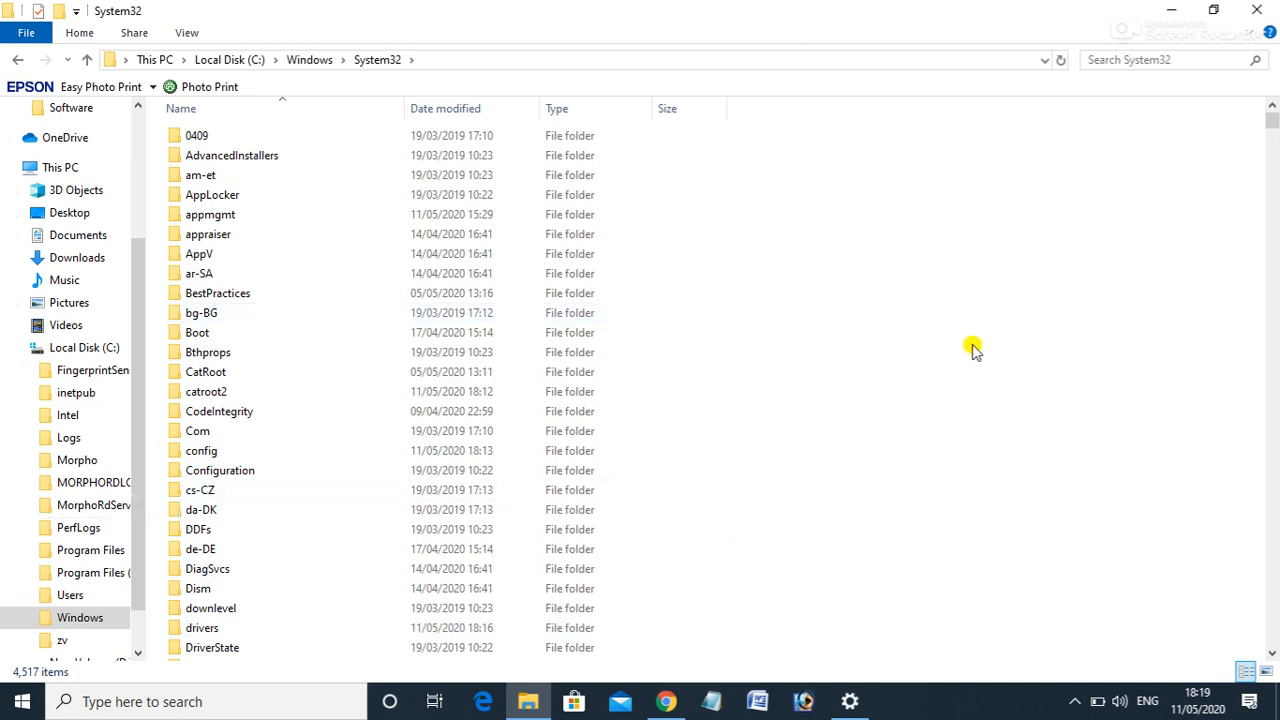
click(205, 632)
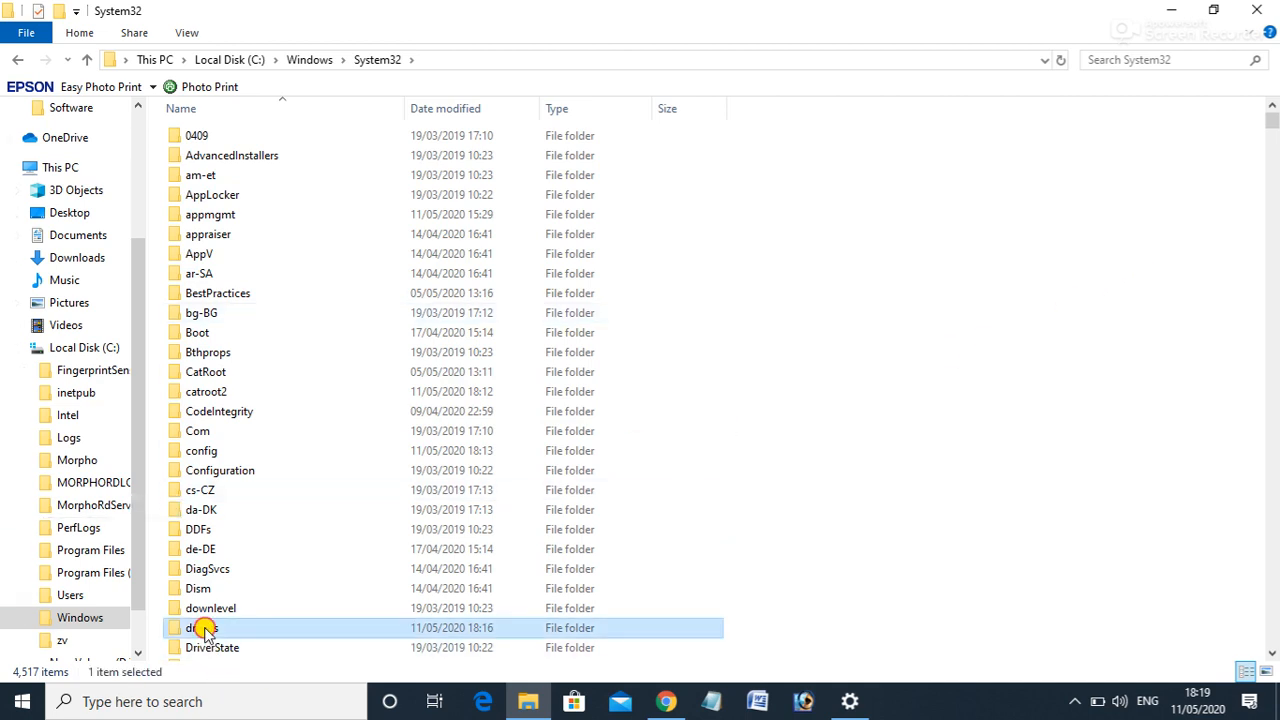
double_click(205, 628)
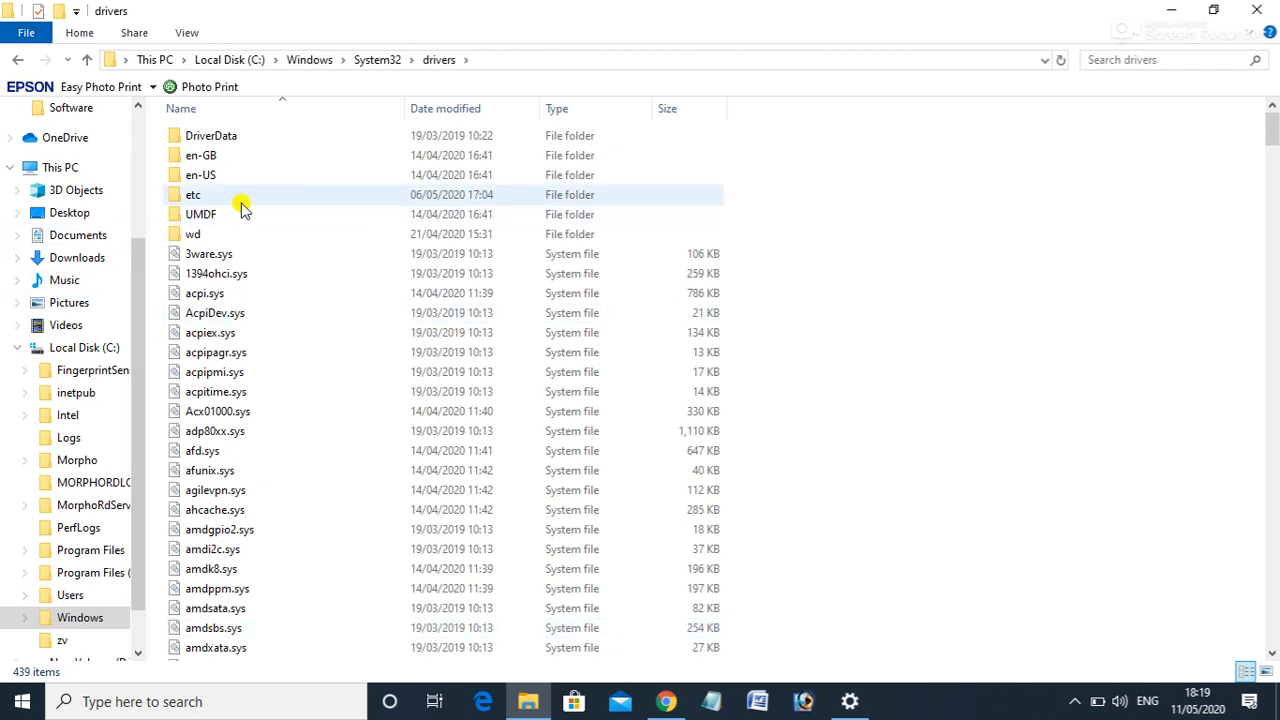
click(205, 198)
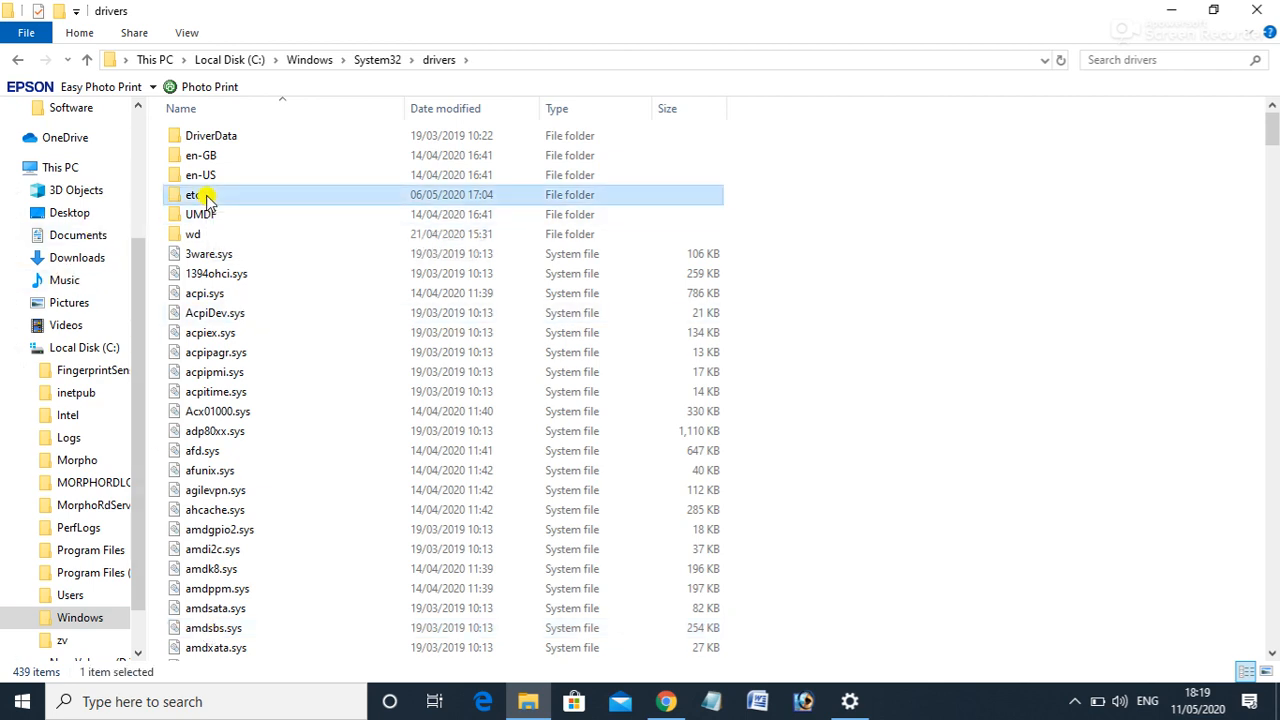
double_click(205, 196)
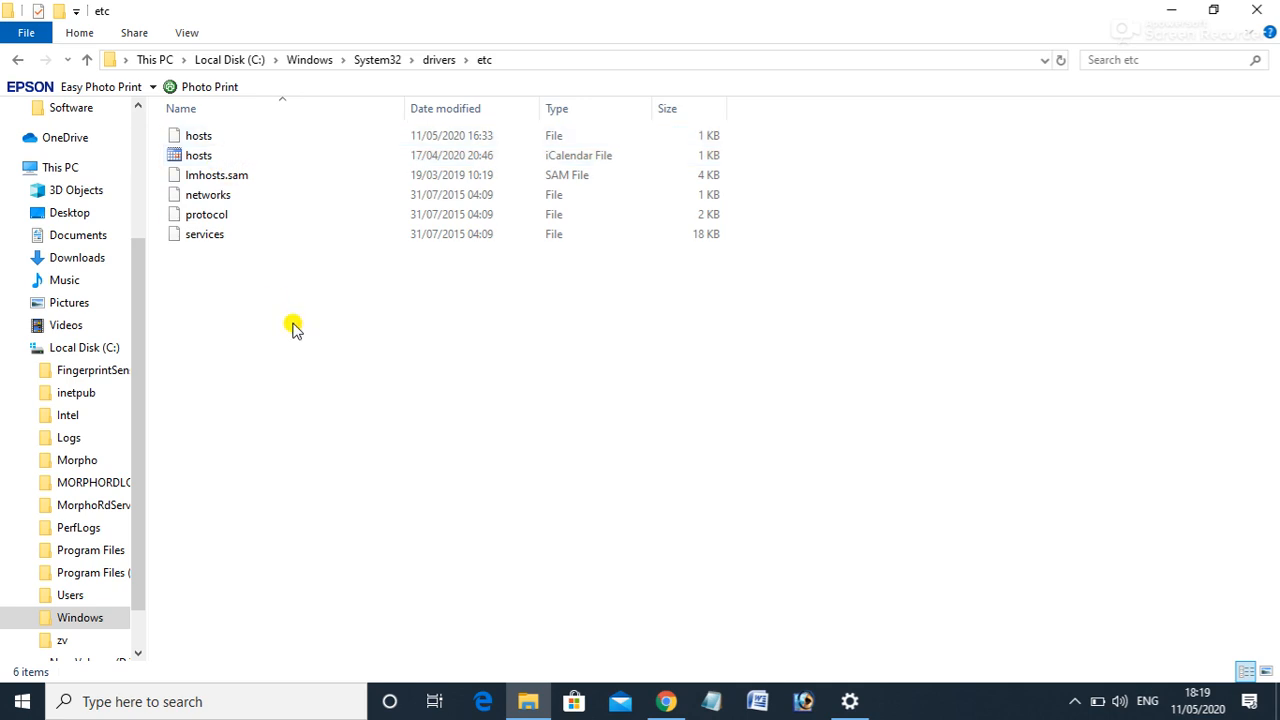
Delete the iCalendar file named hosts from the etc folder, granting administrator permission
click(275, 165)
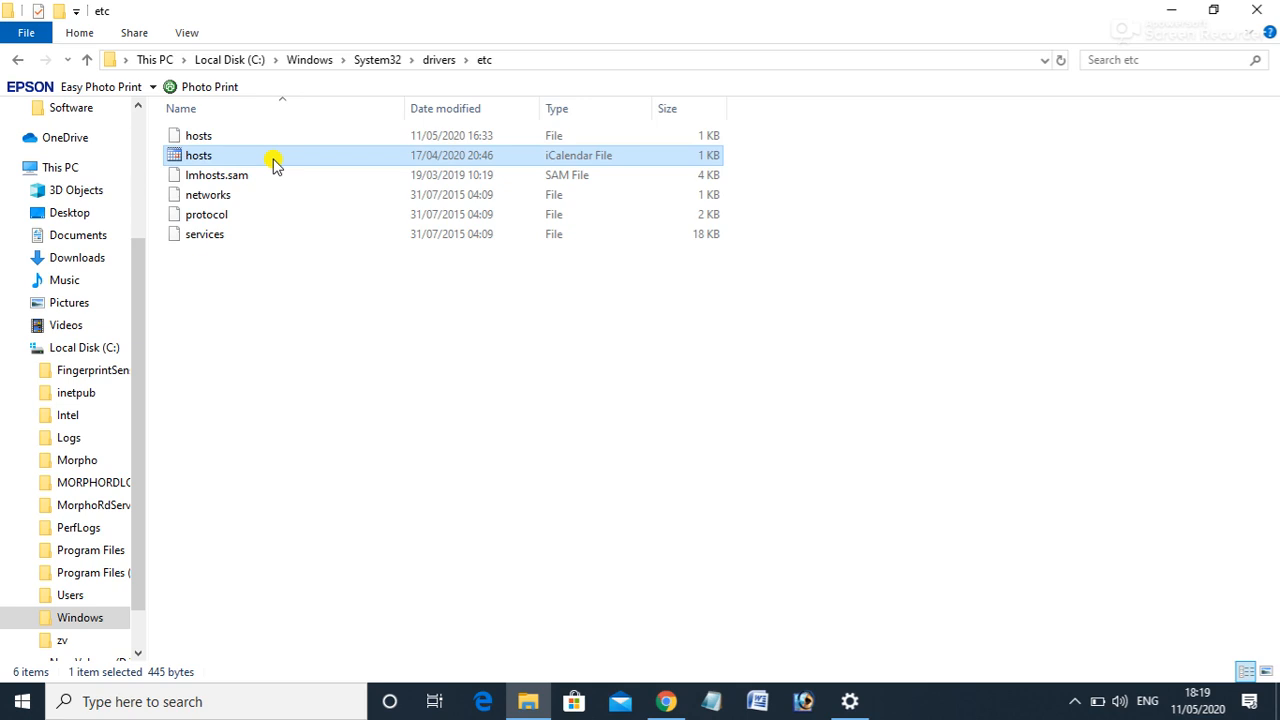
key(Delete)
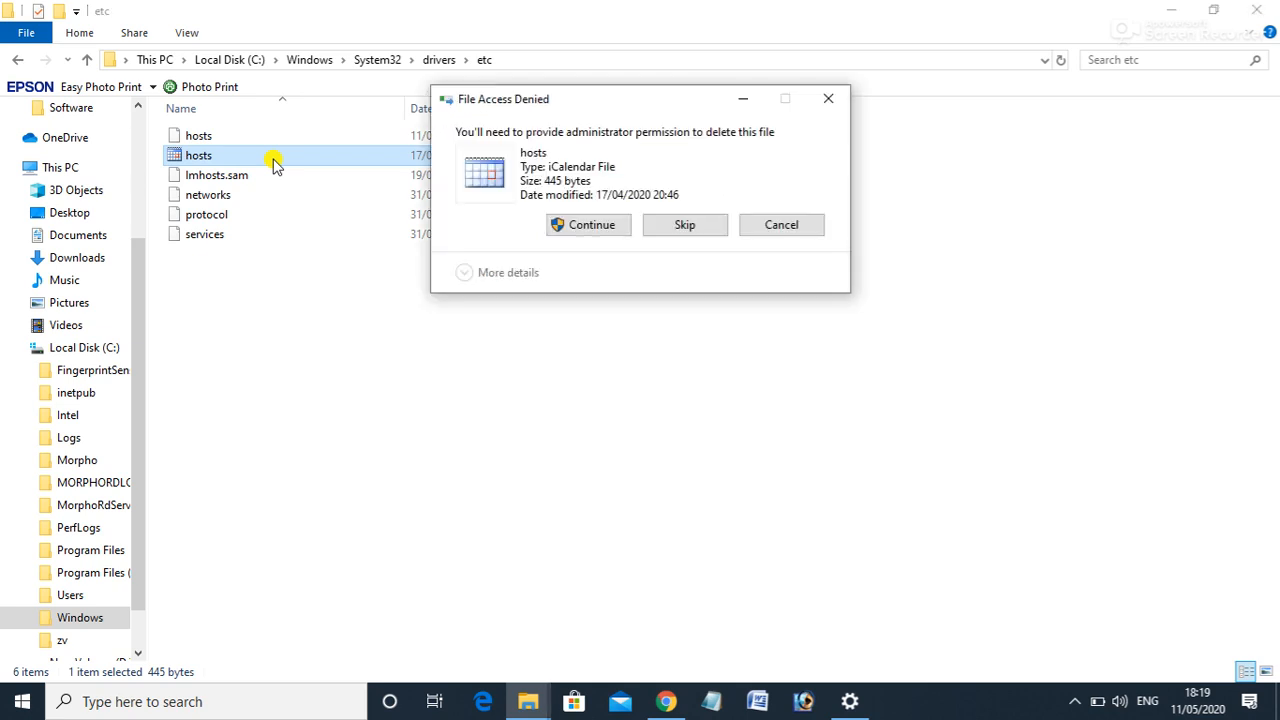
key(Return)
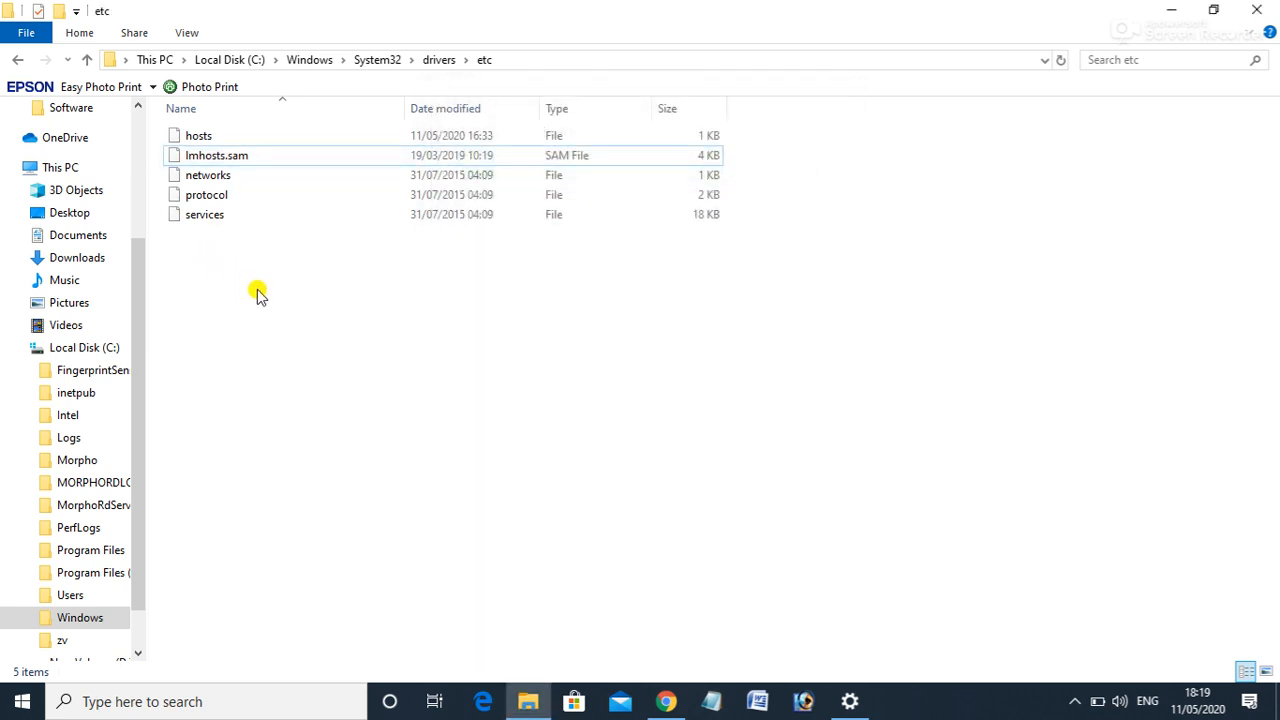
Paste the copied Production hosts file into the etc folder, replacing the existing one, and close the folder window
key(ctrl+v)
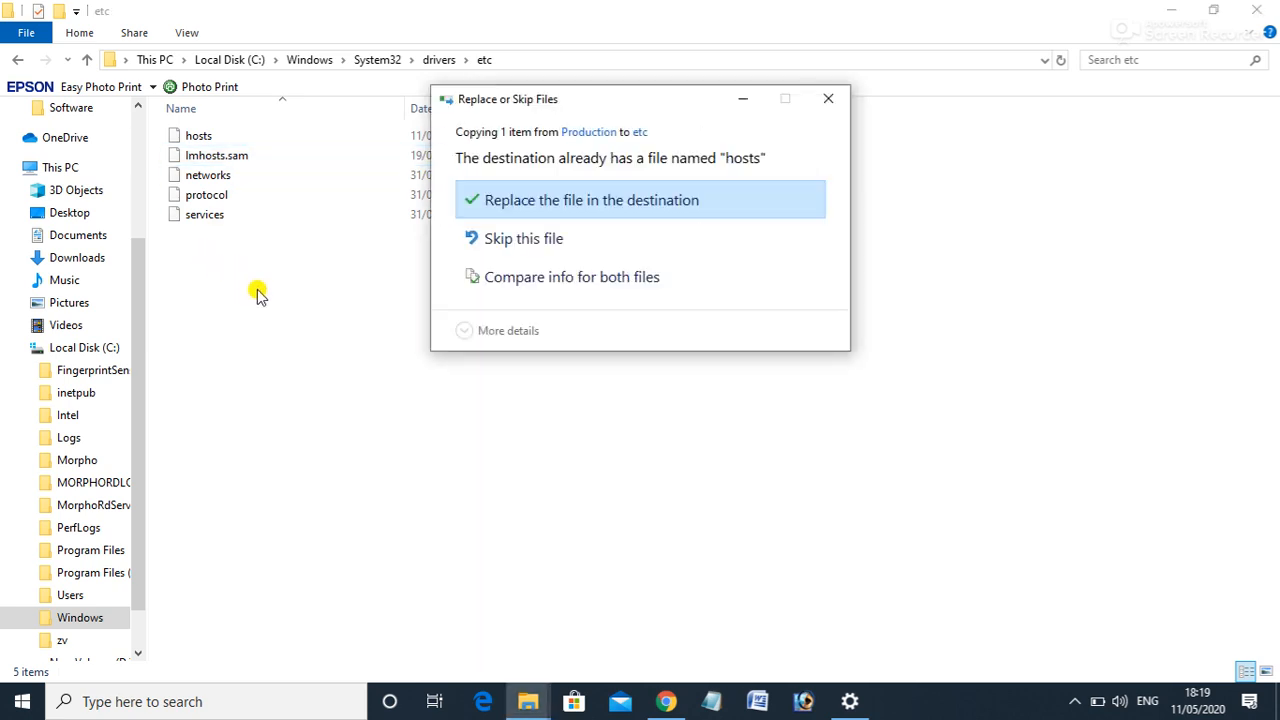
click(533, 200)
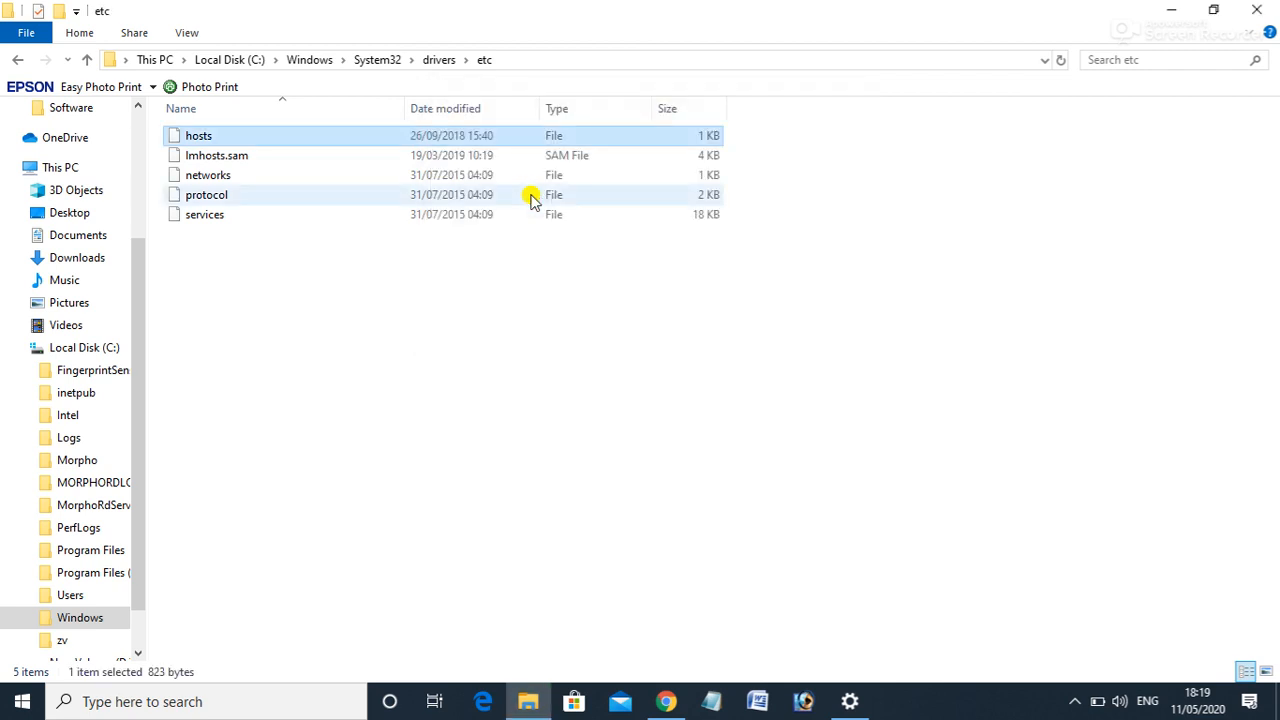
click(224, 373)
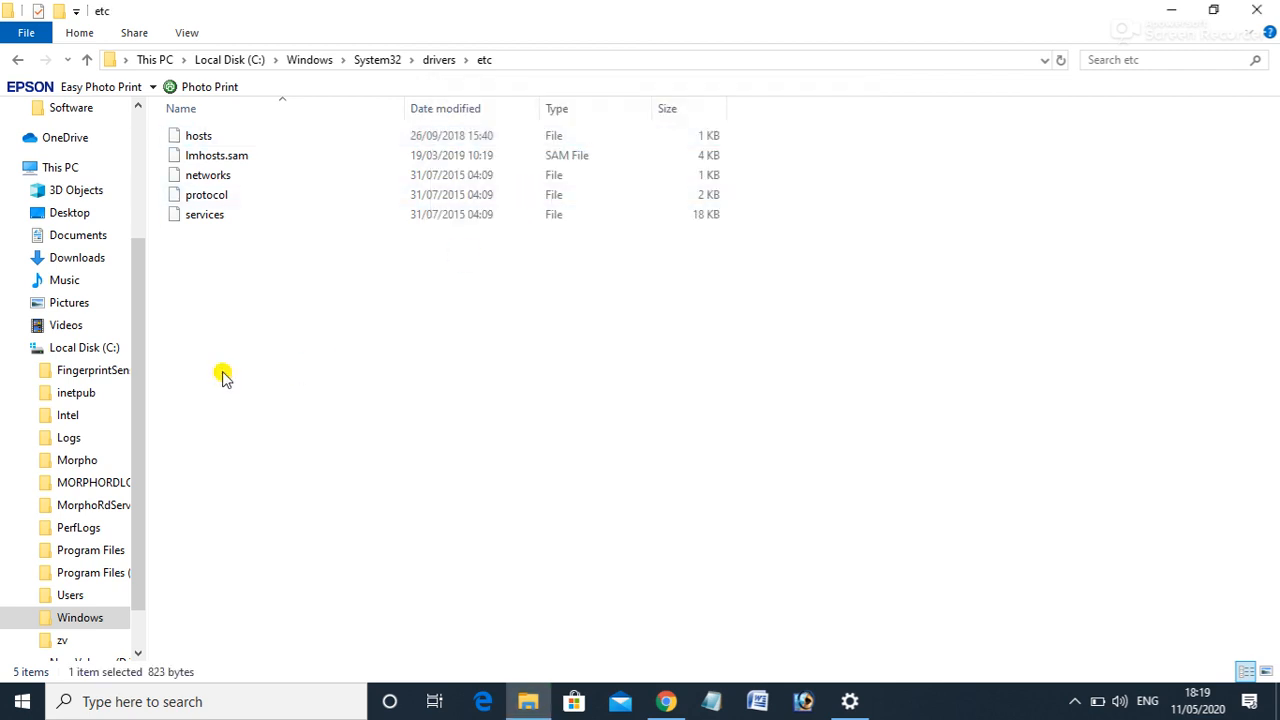
click(1258, 16)
right_click(907, 229)
click(931, 280)
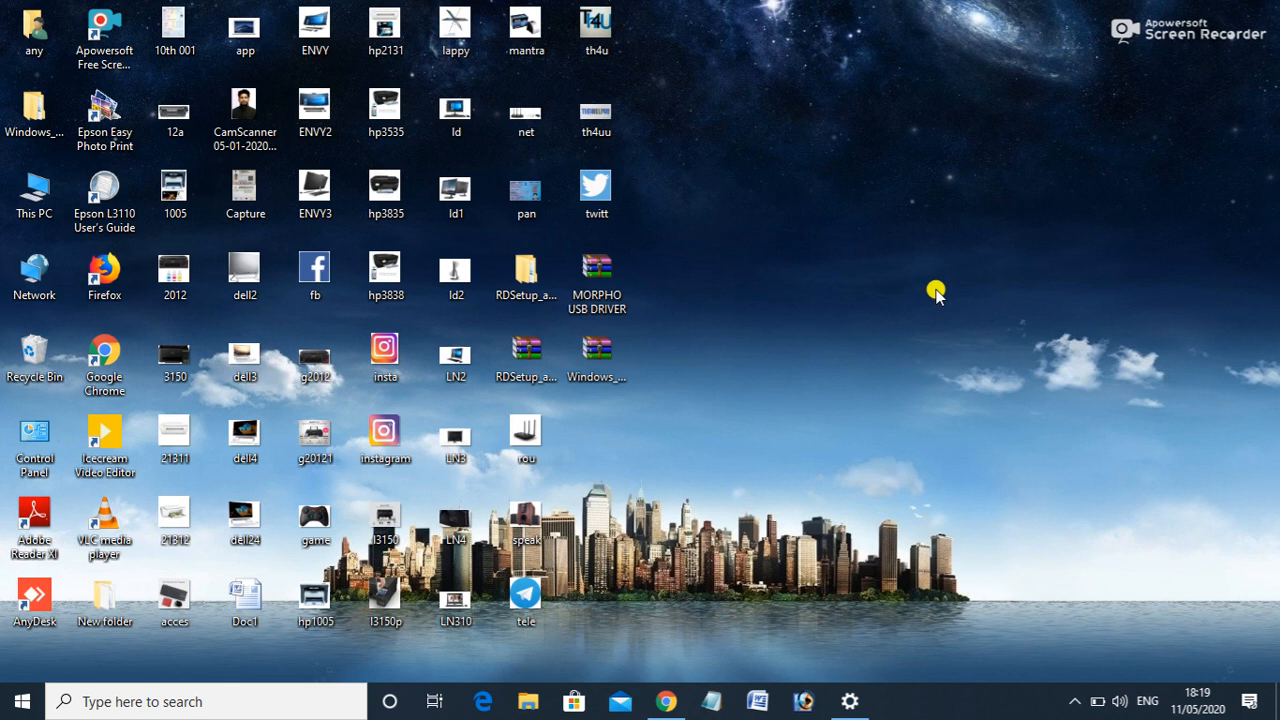
right_click(936, 292)
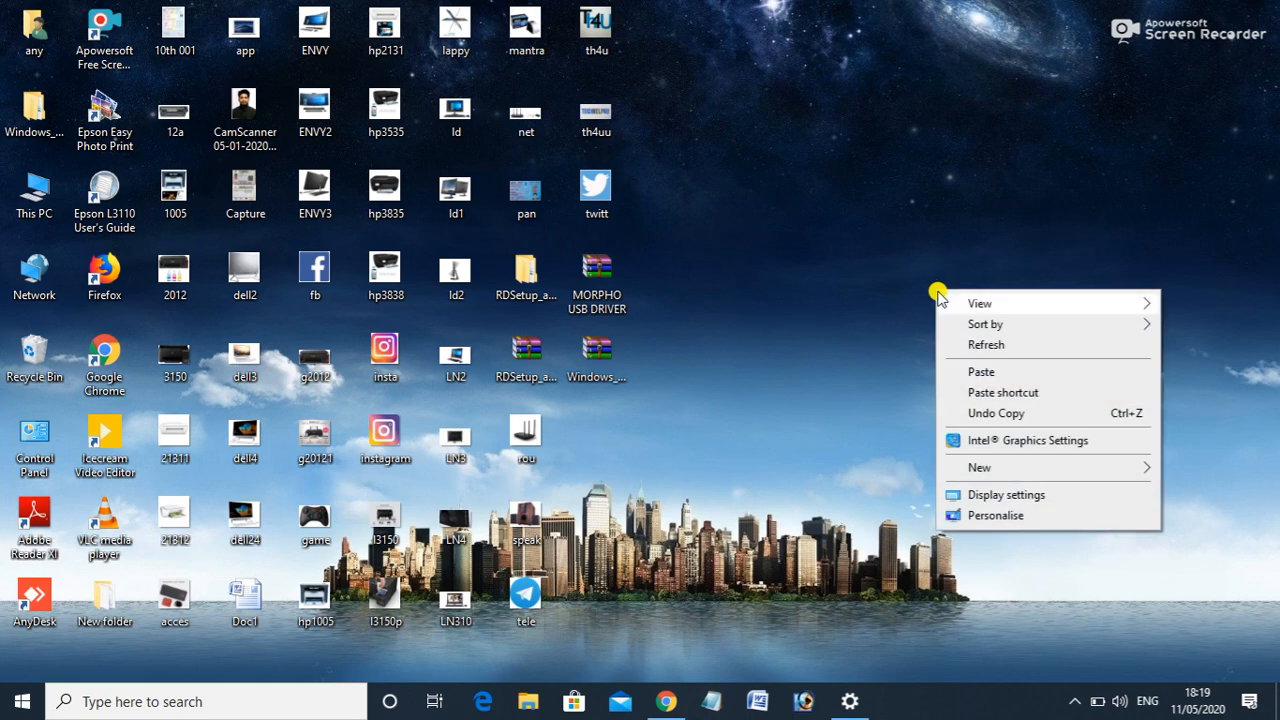
click(977, 342)
right_click(980, 342)
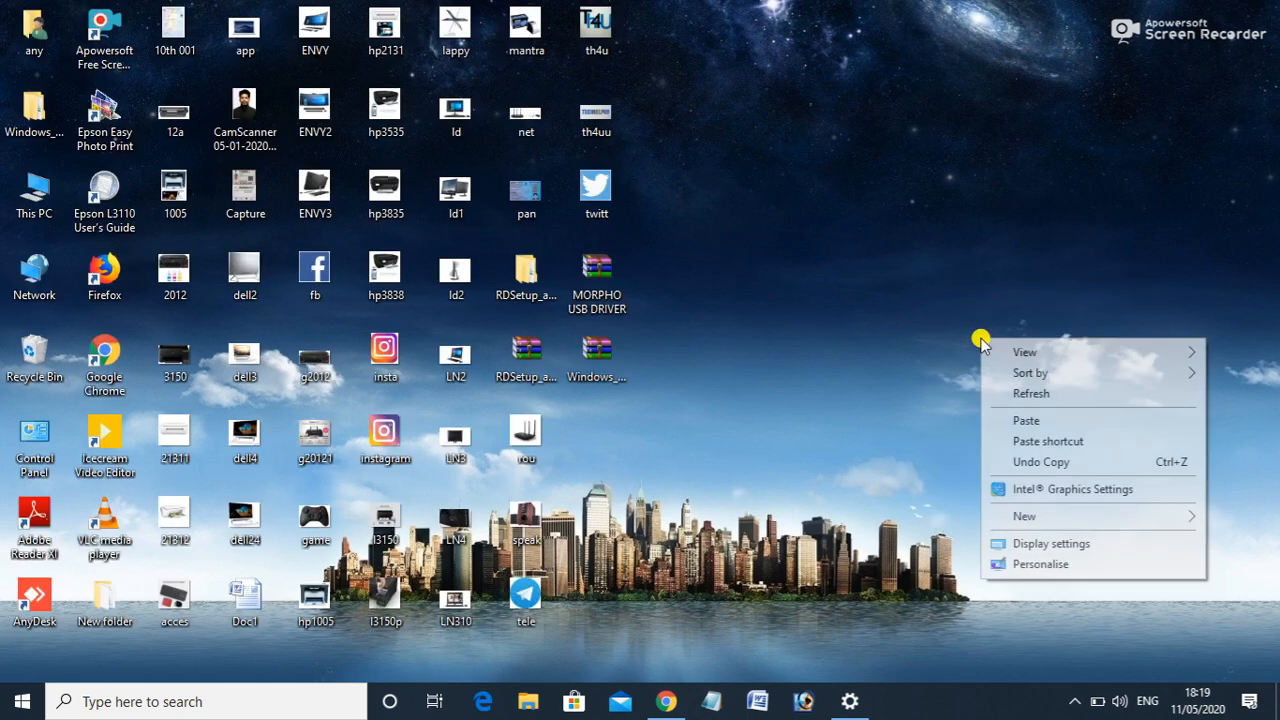
click(1010, 394)
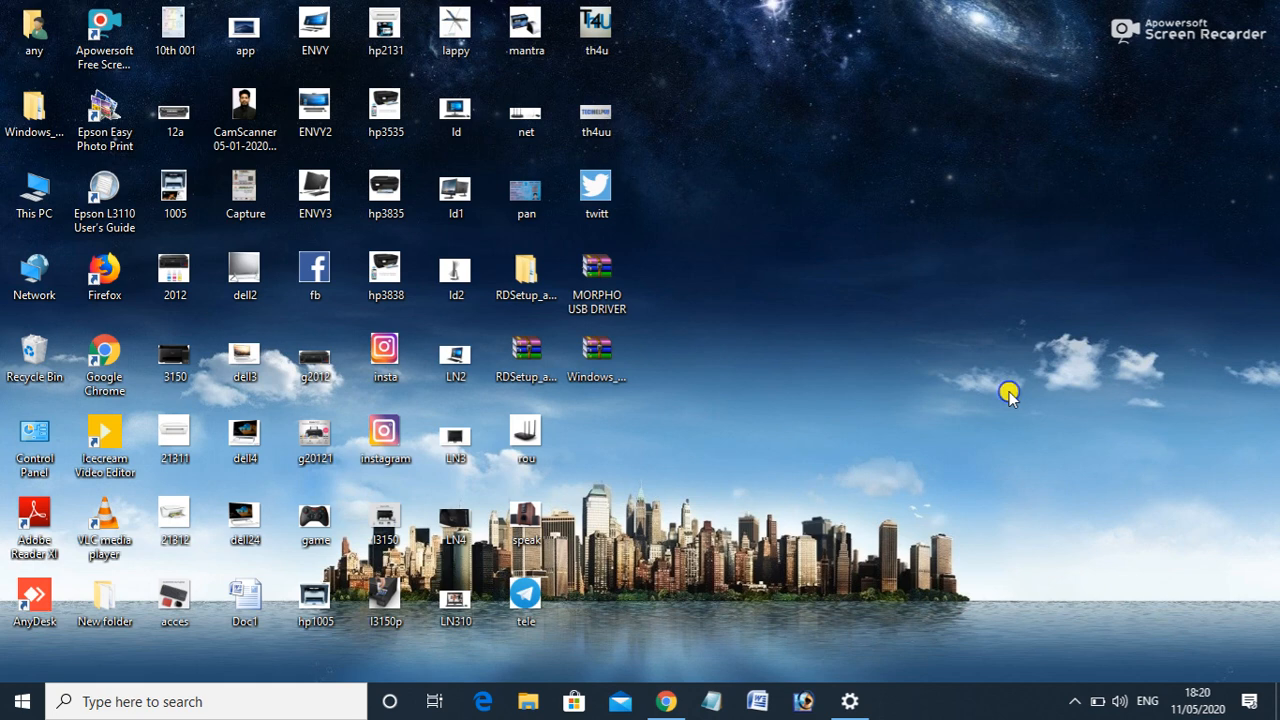
right_click(1008, 394)
click(1056, 443)
Switch to Chrome, open a new tab, and close the Google Drive tab
click(668, 703)
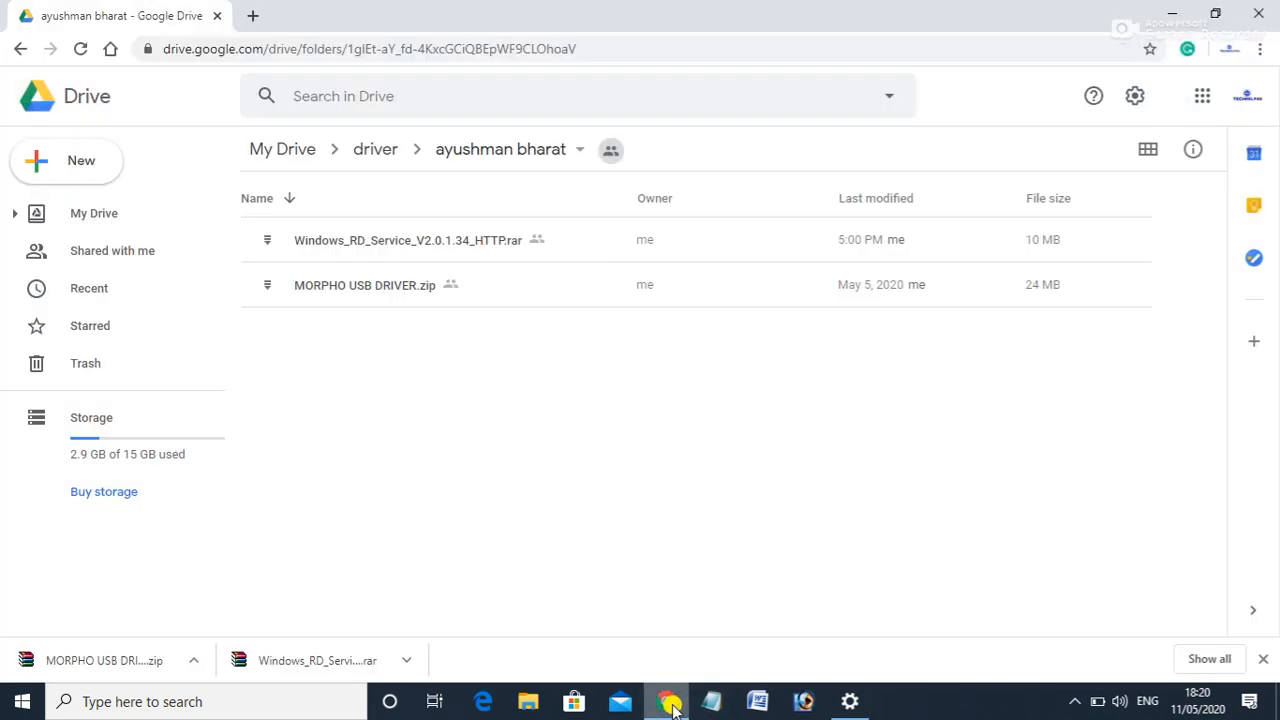
click(1170, 14)
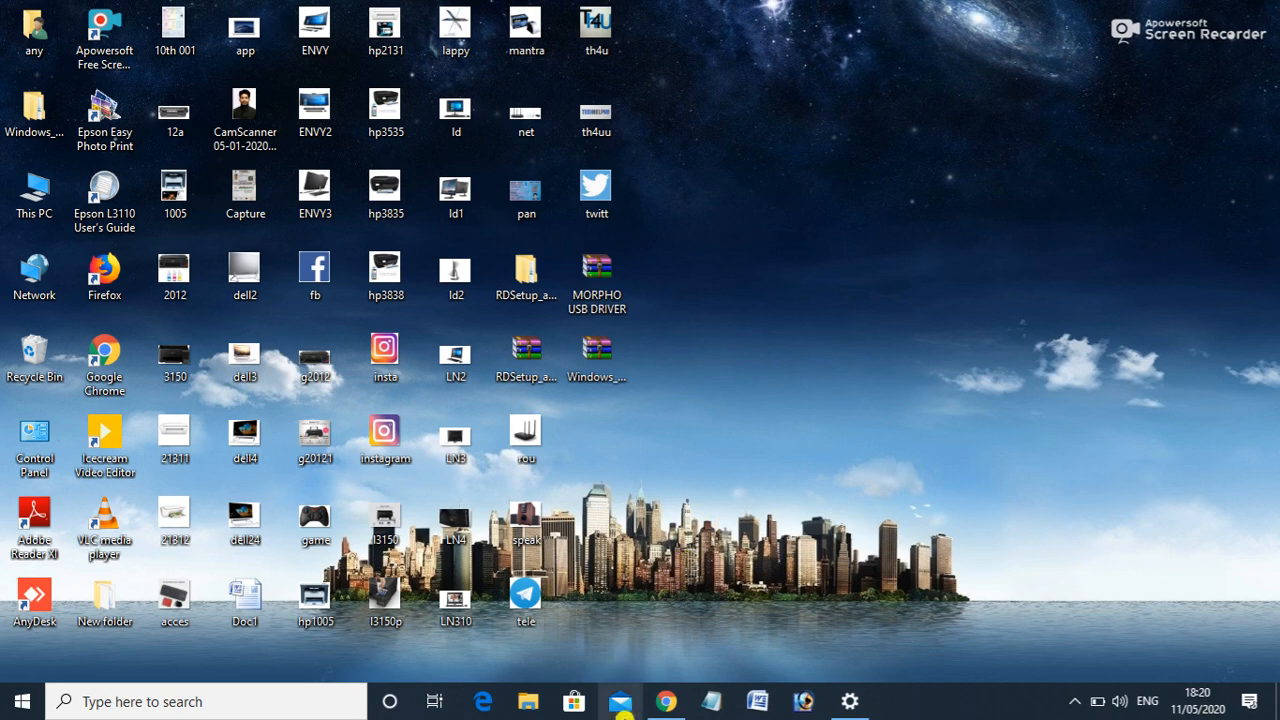
click(666, 703)
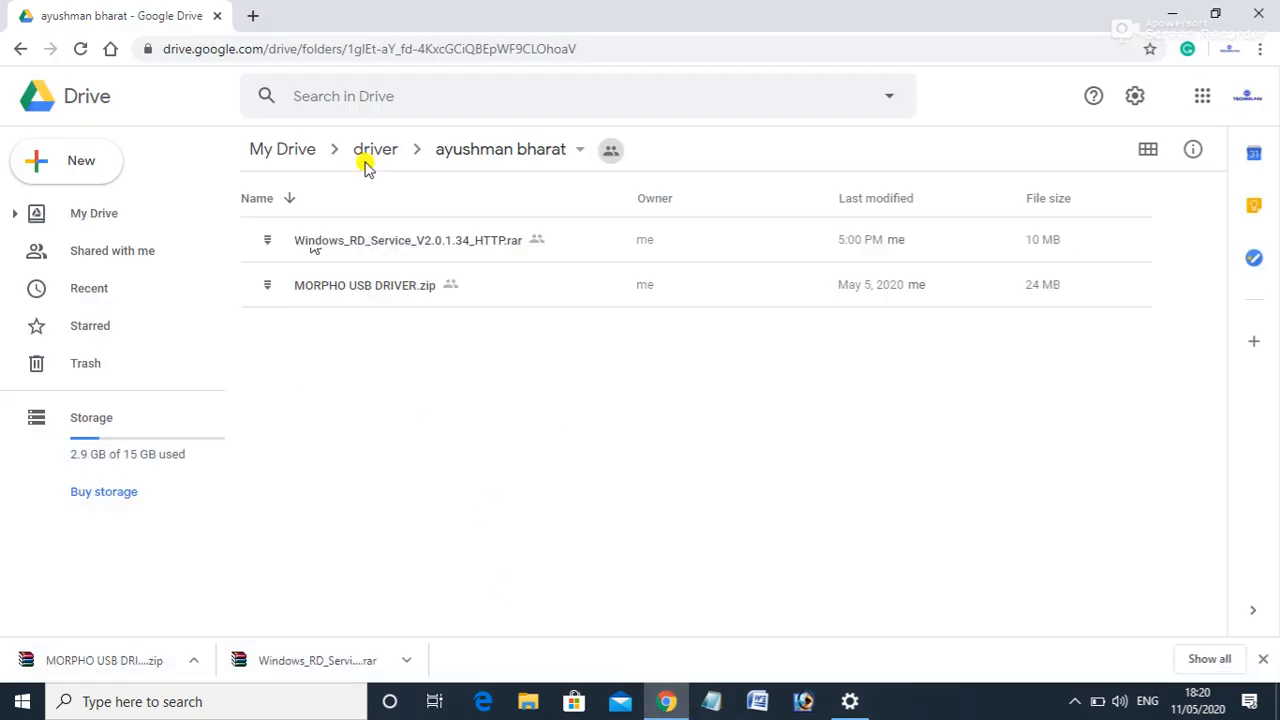
click(256, 16)
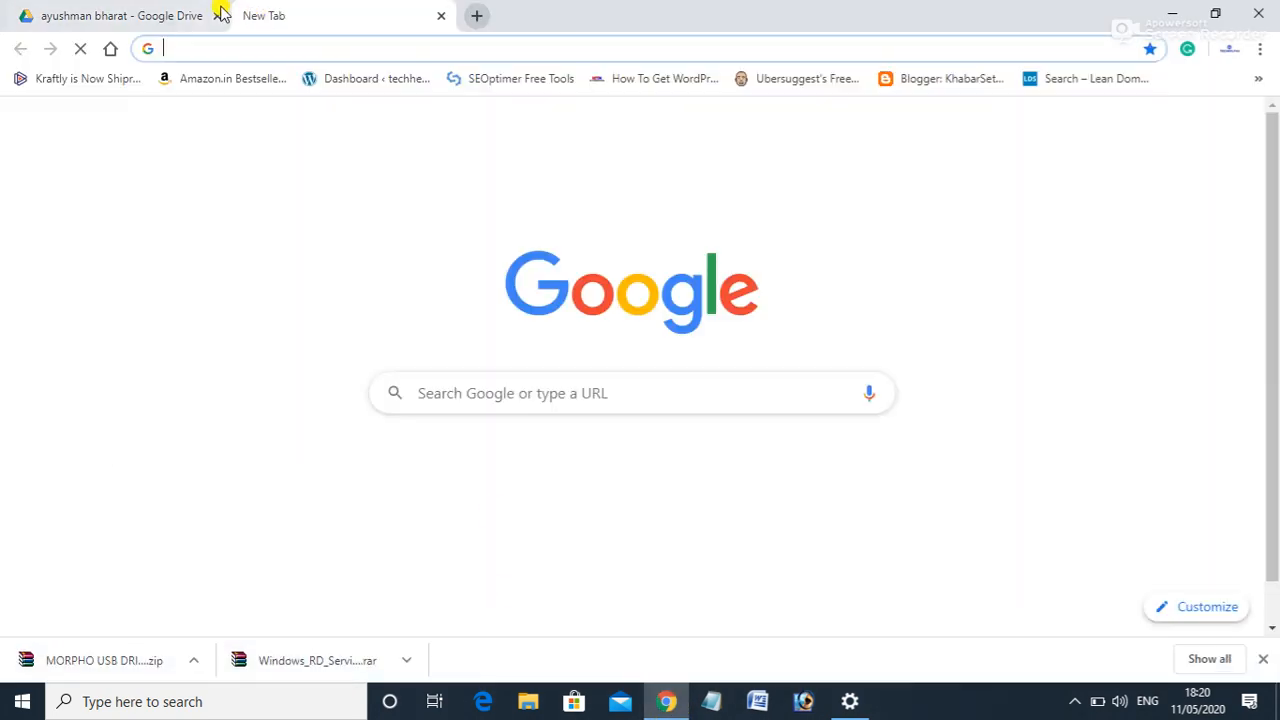
click(216, 16)
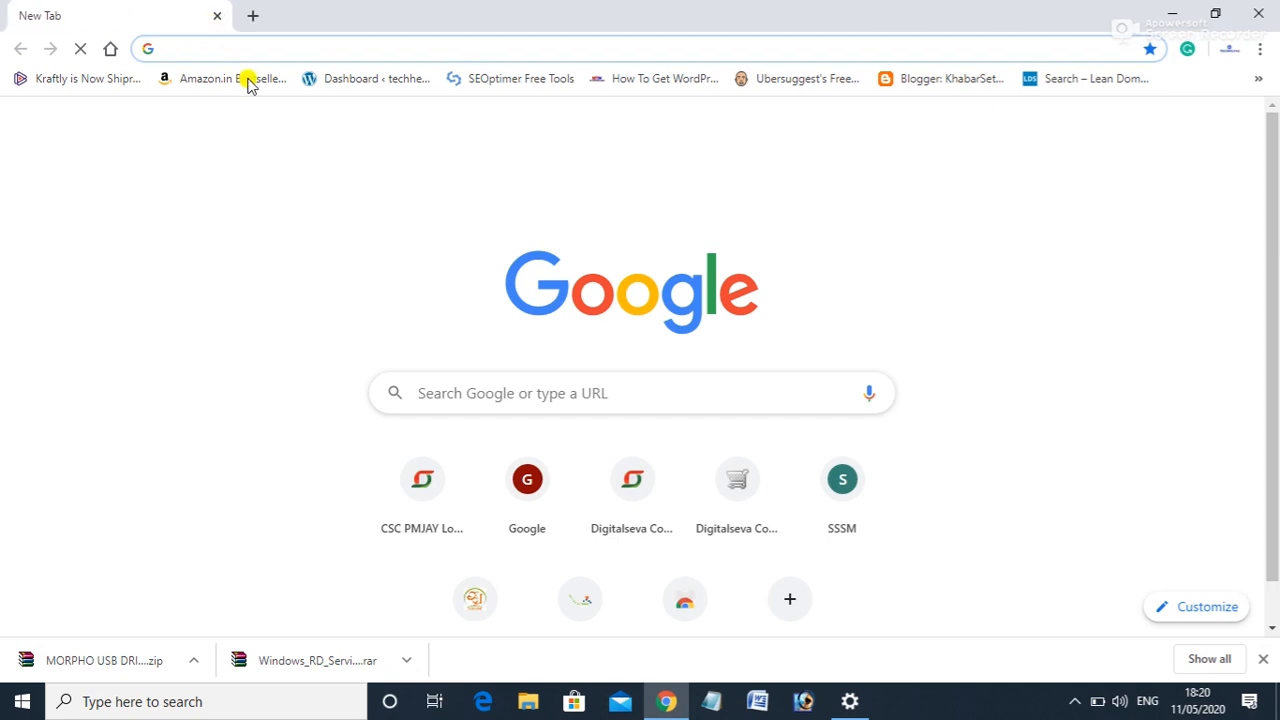
Search Google for "csc cloud" and open the Pmjay - CSC result
click(547, 391)
text(csc)
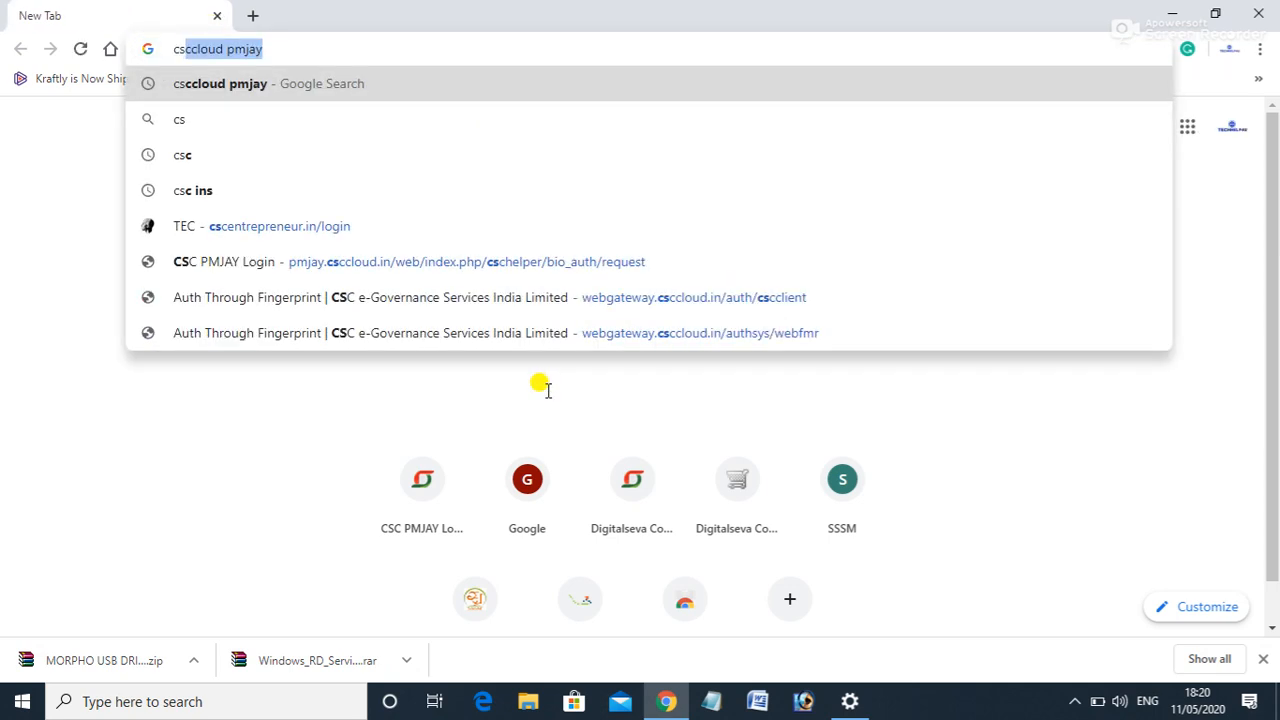
text(clouc)
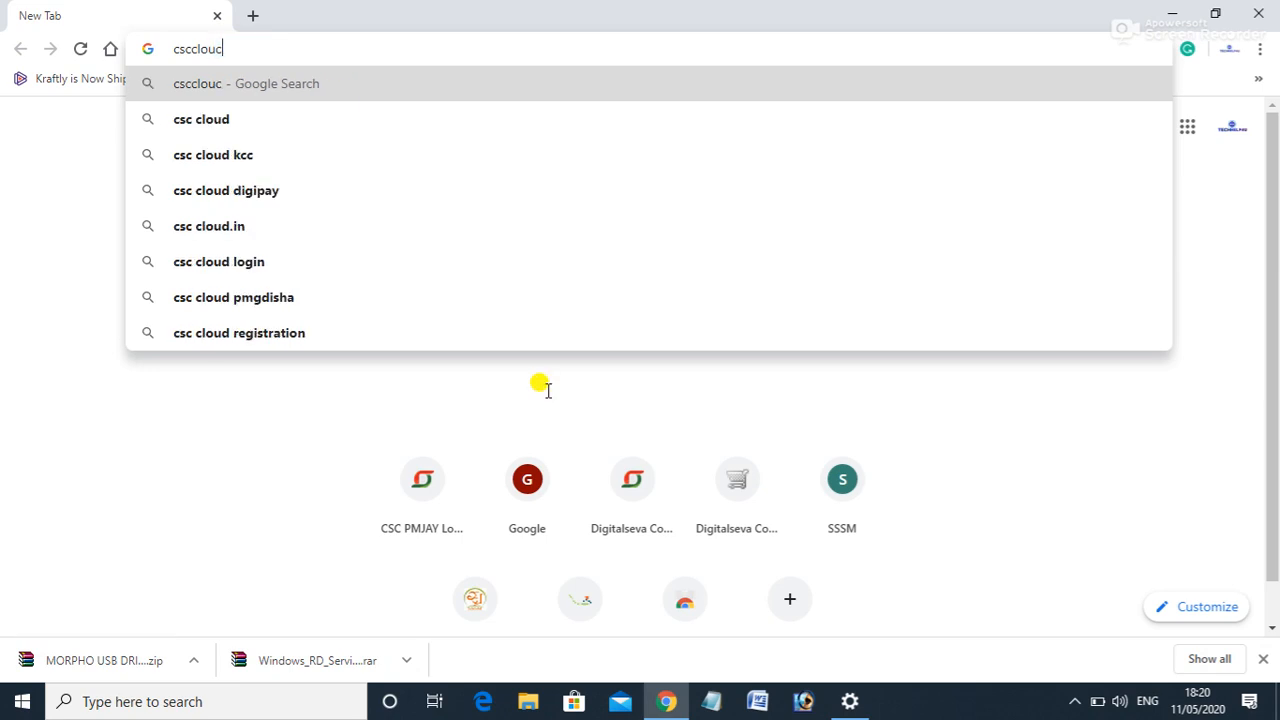
click(203, 118)
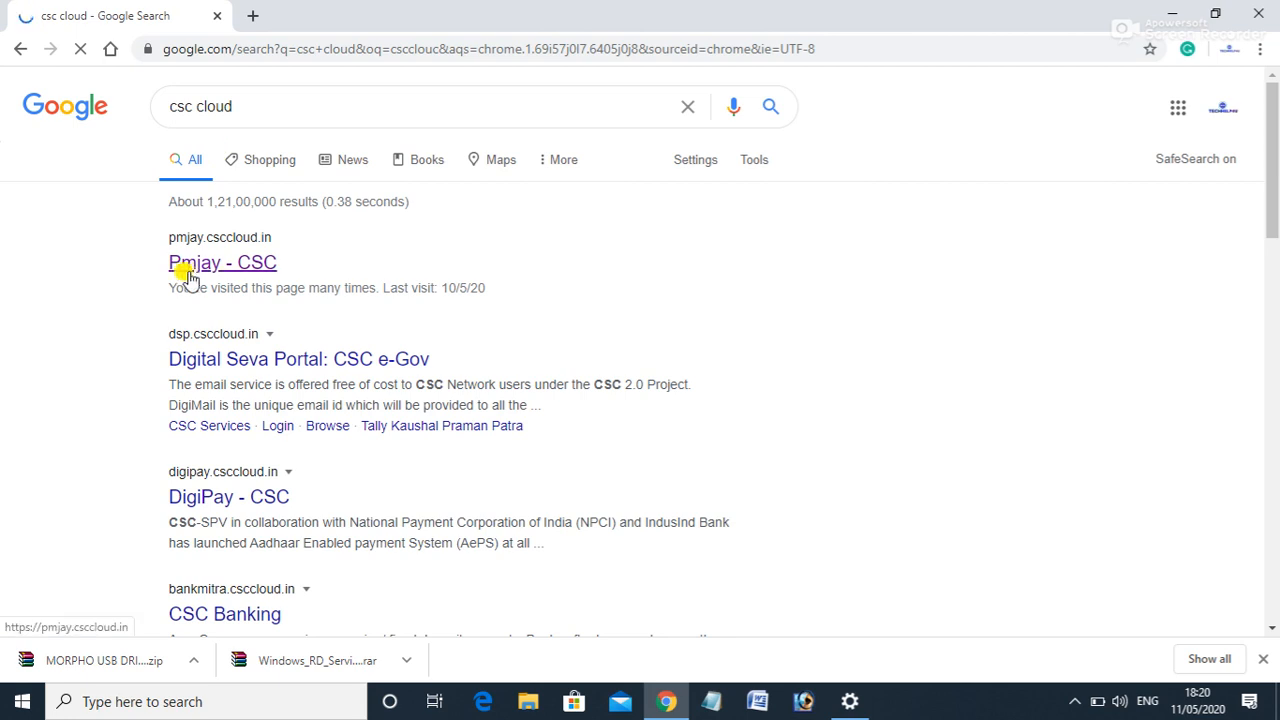
click(202, 266)
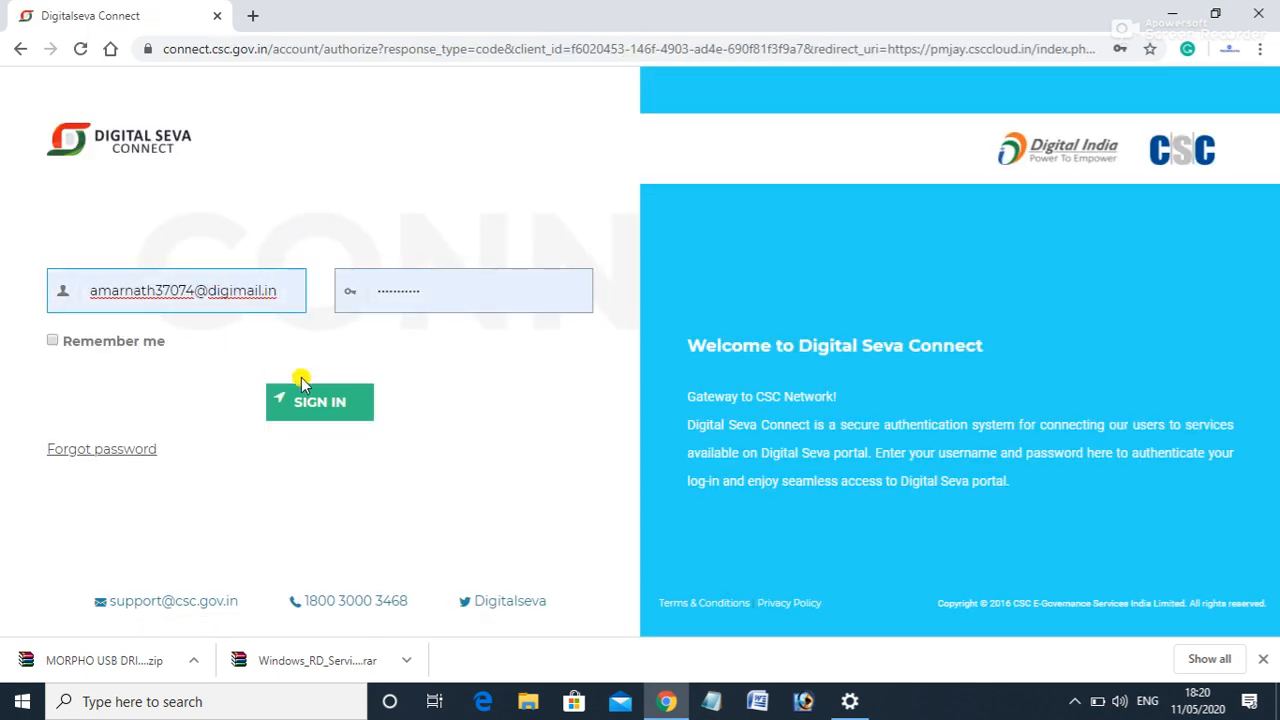
Sign in to Digital Seva Connect with the prefilled credentials, then confirm the CSC ID and consent to Aadhaar fingerprint authentication
click(340, 400)
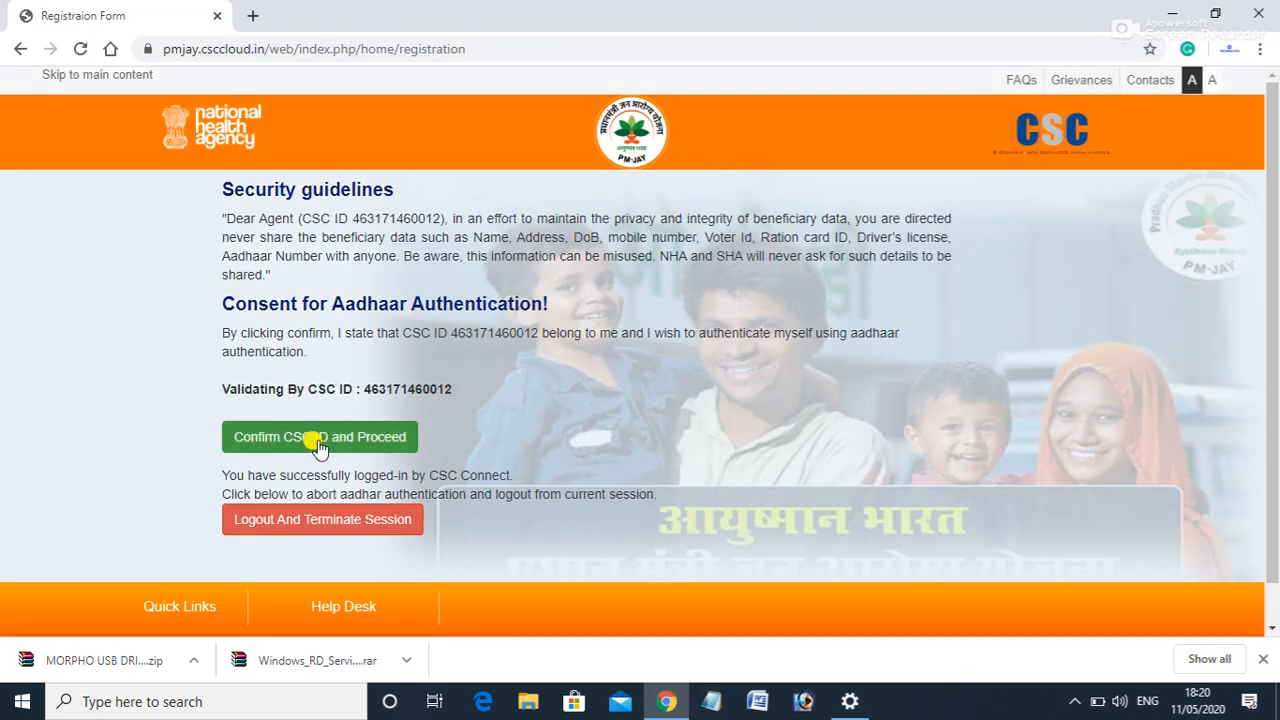
click(317, 440)
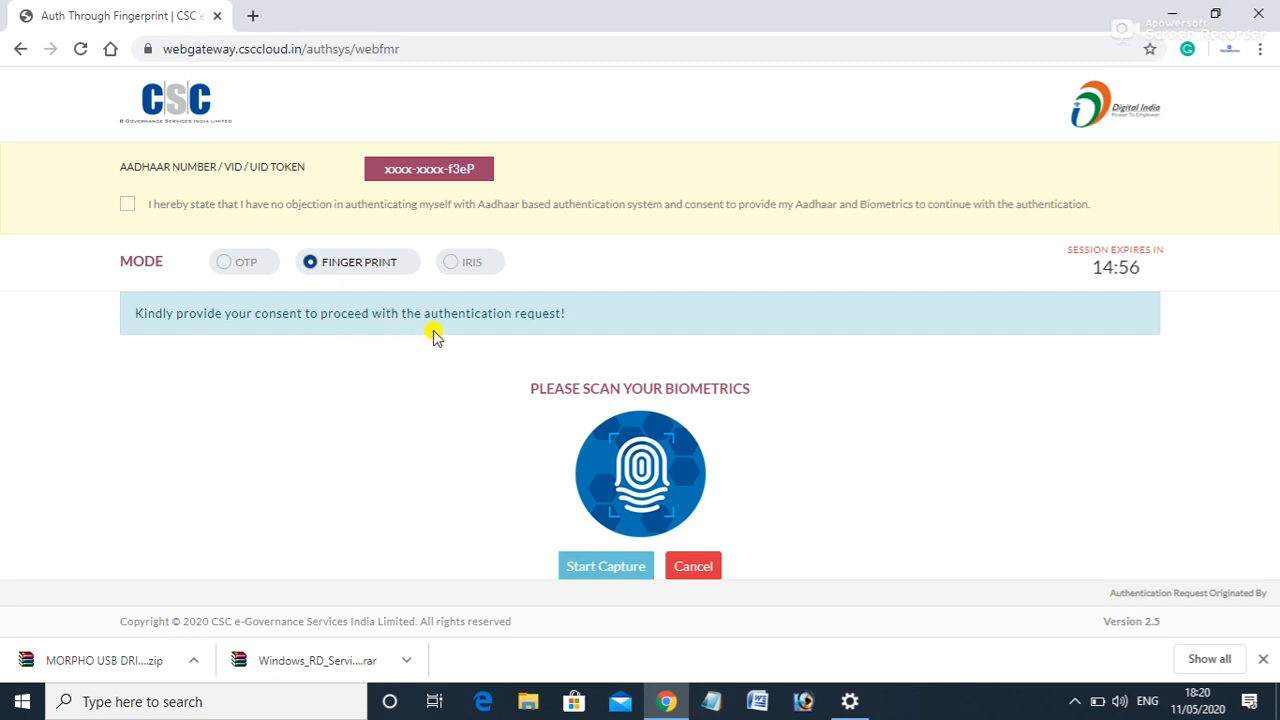
click(127, 206)
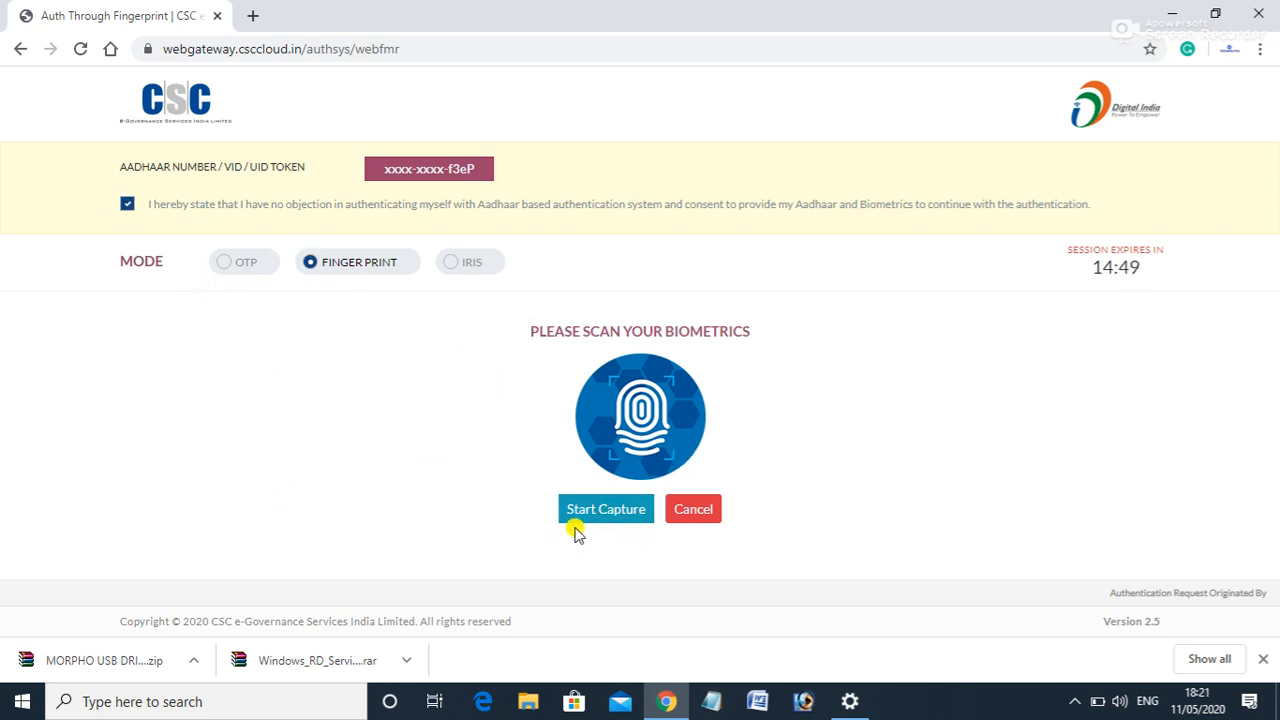
Start the fingerprint capture to complete the Aadhaar authentication for the PMJAY portal
click(612, 511)
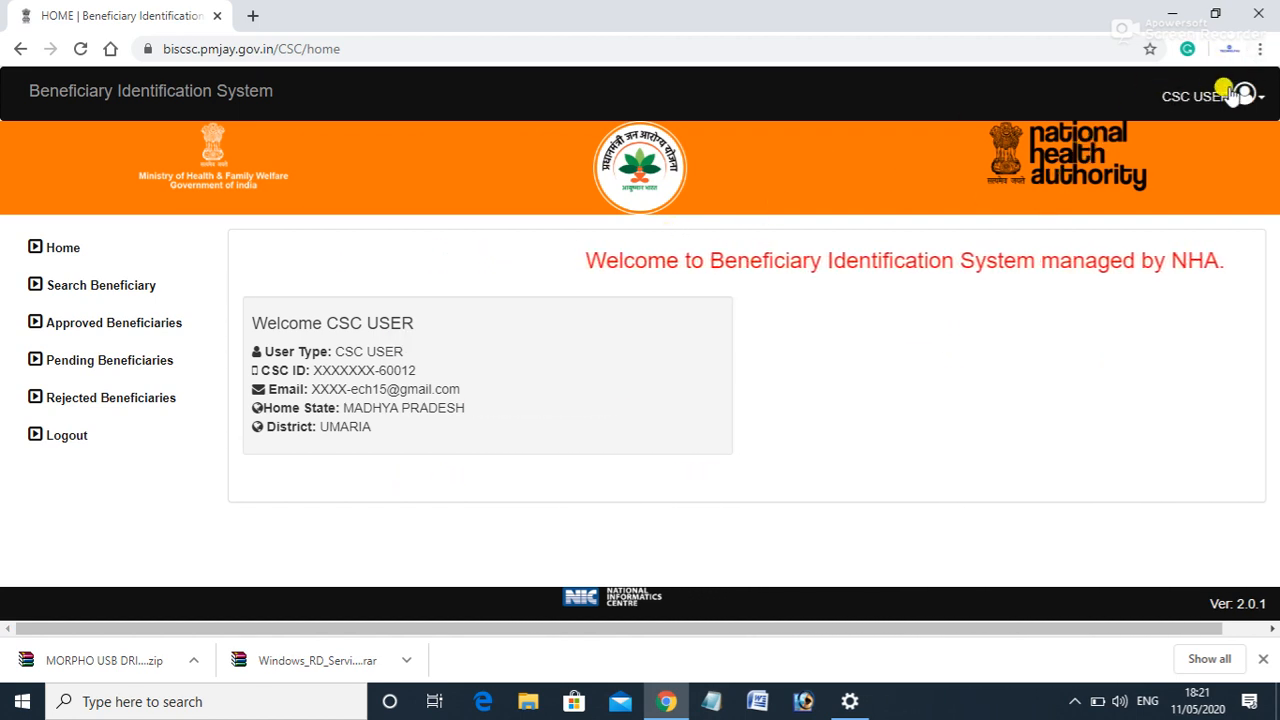
Open the About Google Chrome page from the browser's help options
click(1259, 48)
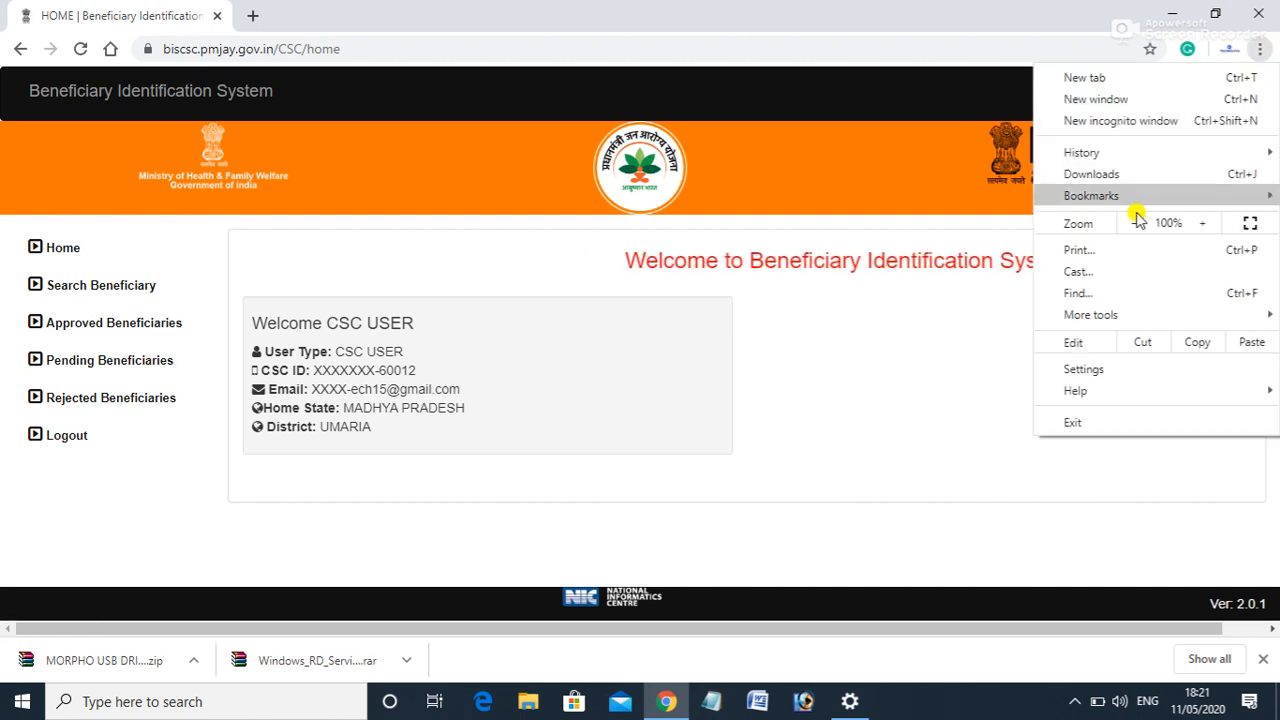
mouse_move(1077, 391)
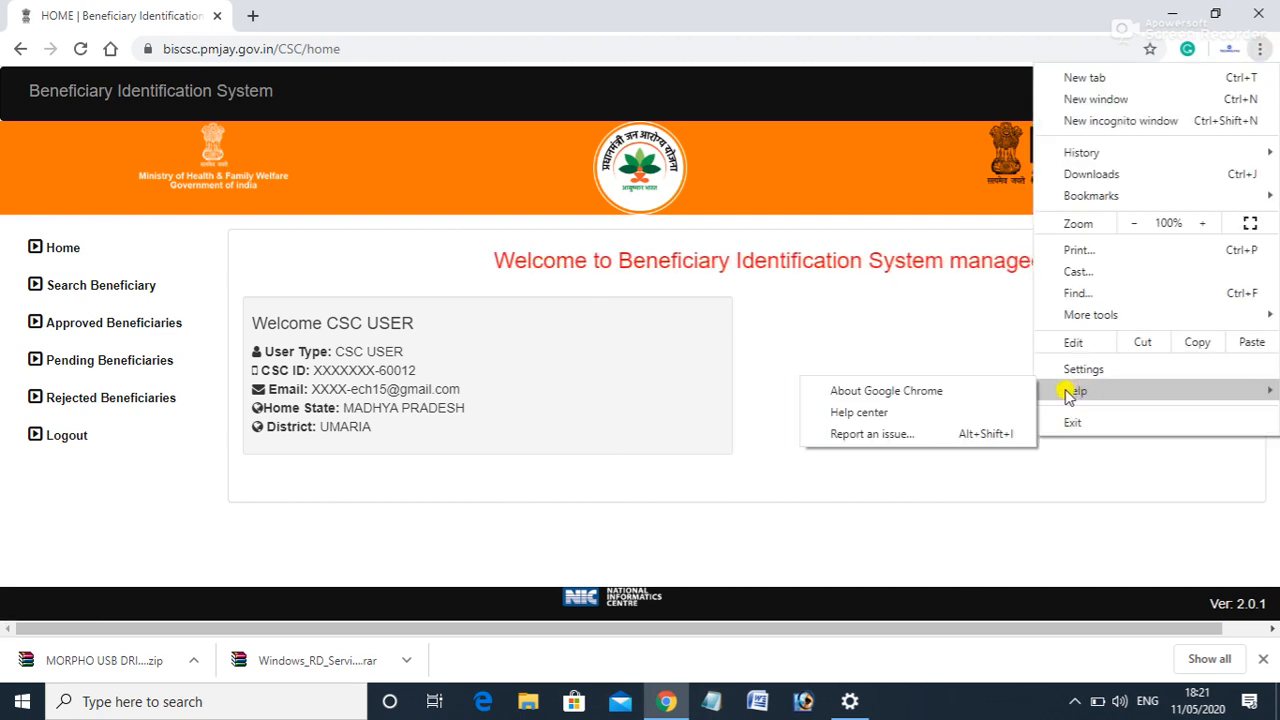
click(864, 390)
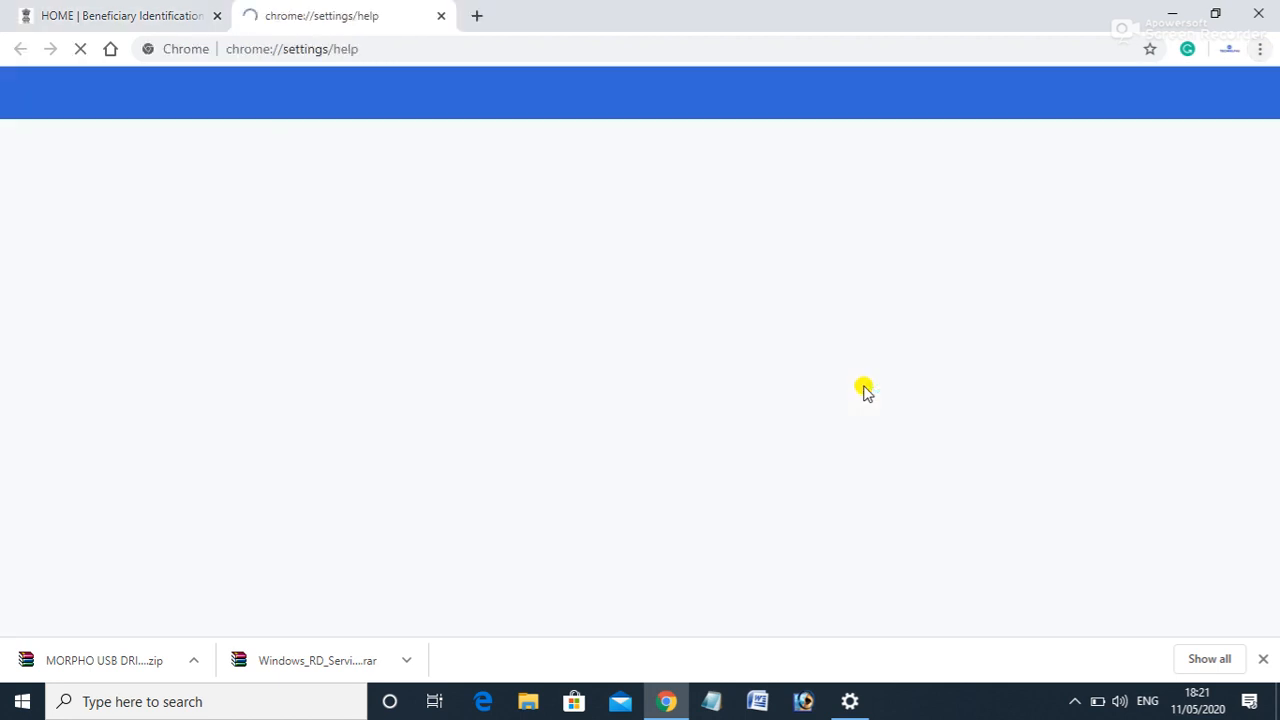
Replace the settings/help part of the address with flags and load chrome://flags in the same tab
click(382, 51)
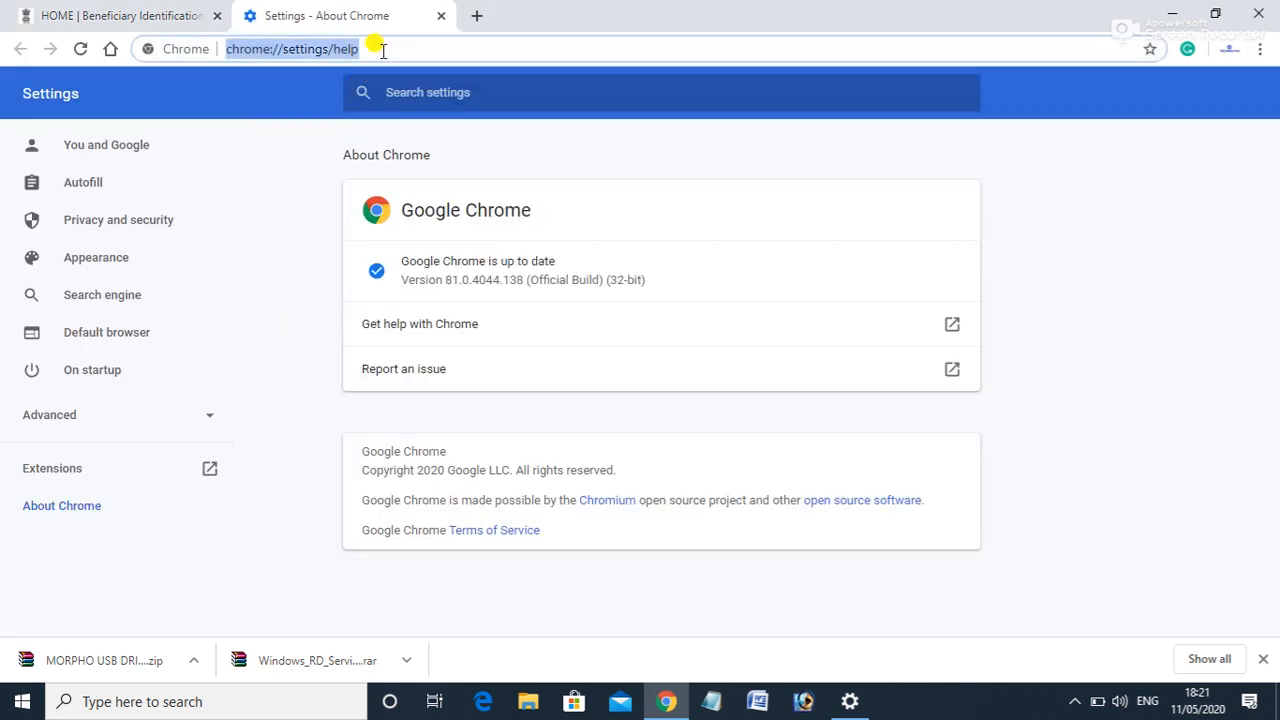
click(382, 51)
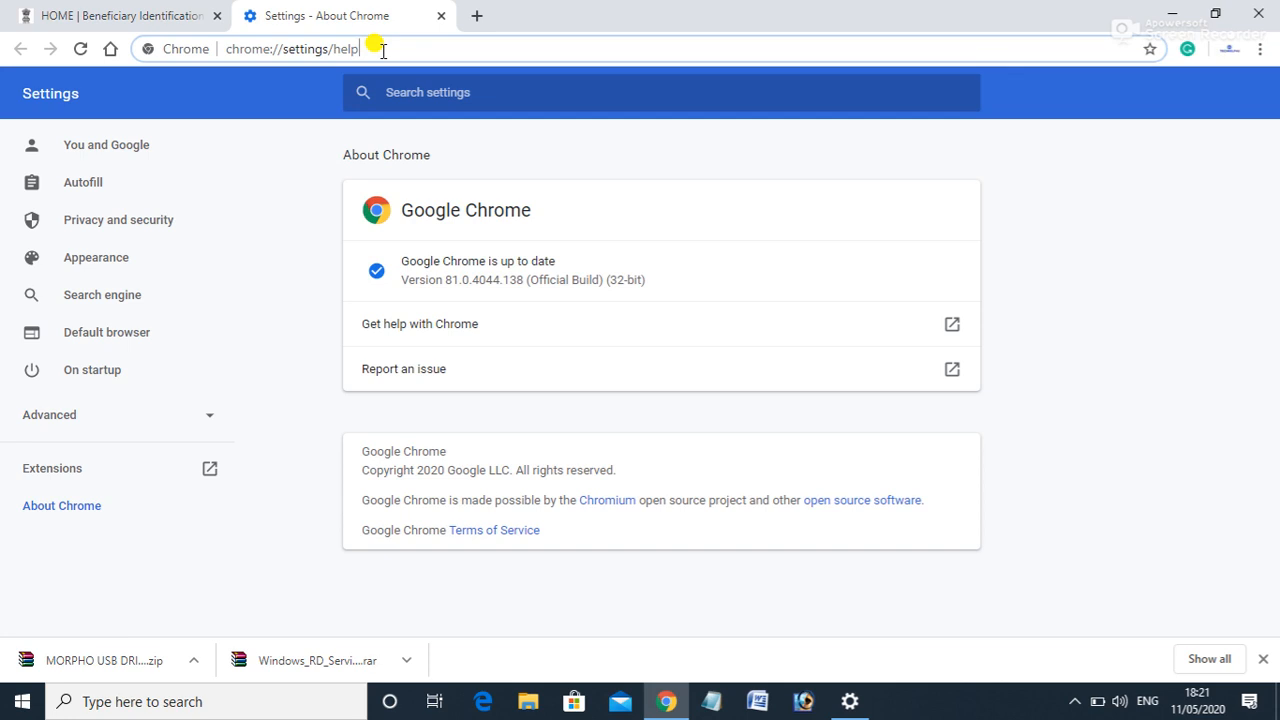
key(BackSpace)
key(BackSpace)
key(BackSpace)
key(BackSpace)
key(BackSpace)
key(BackSpace)
key(BackSpace)
key(BackSpace)
key(BackSpace)
key(BackSpace)
key(BackSpace)
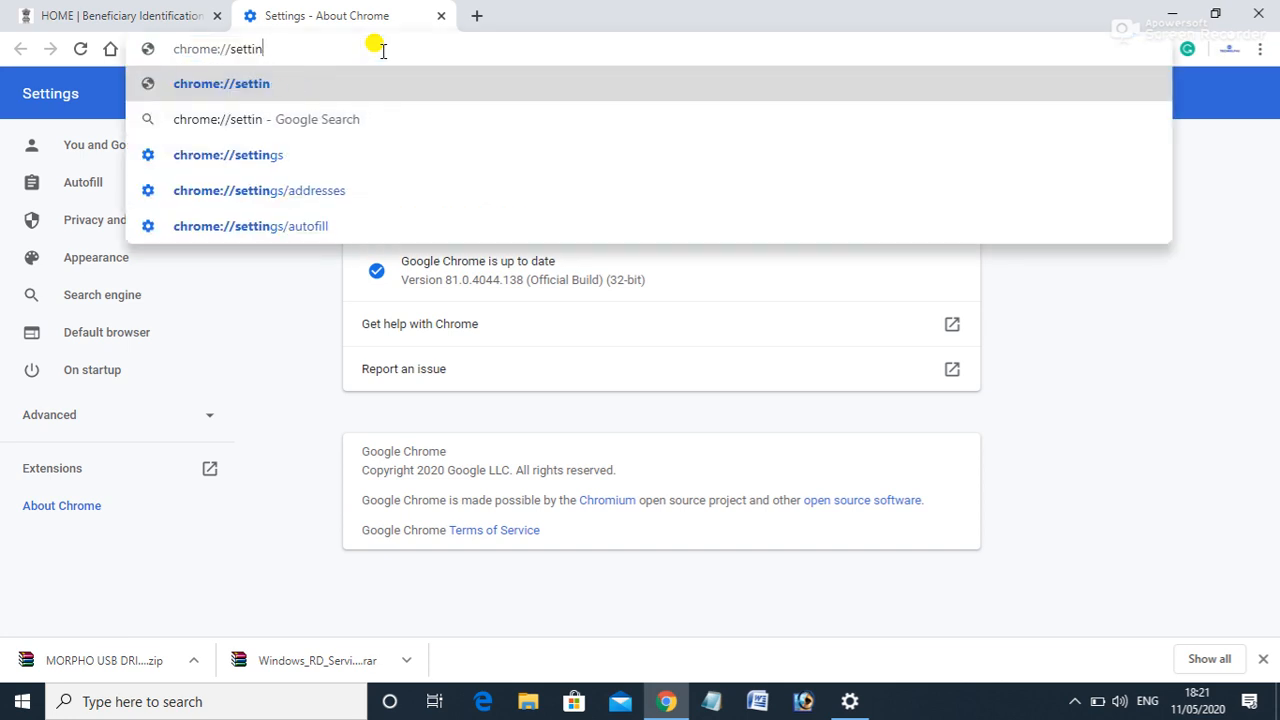
key(BackSpace)
key(BackSpace)
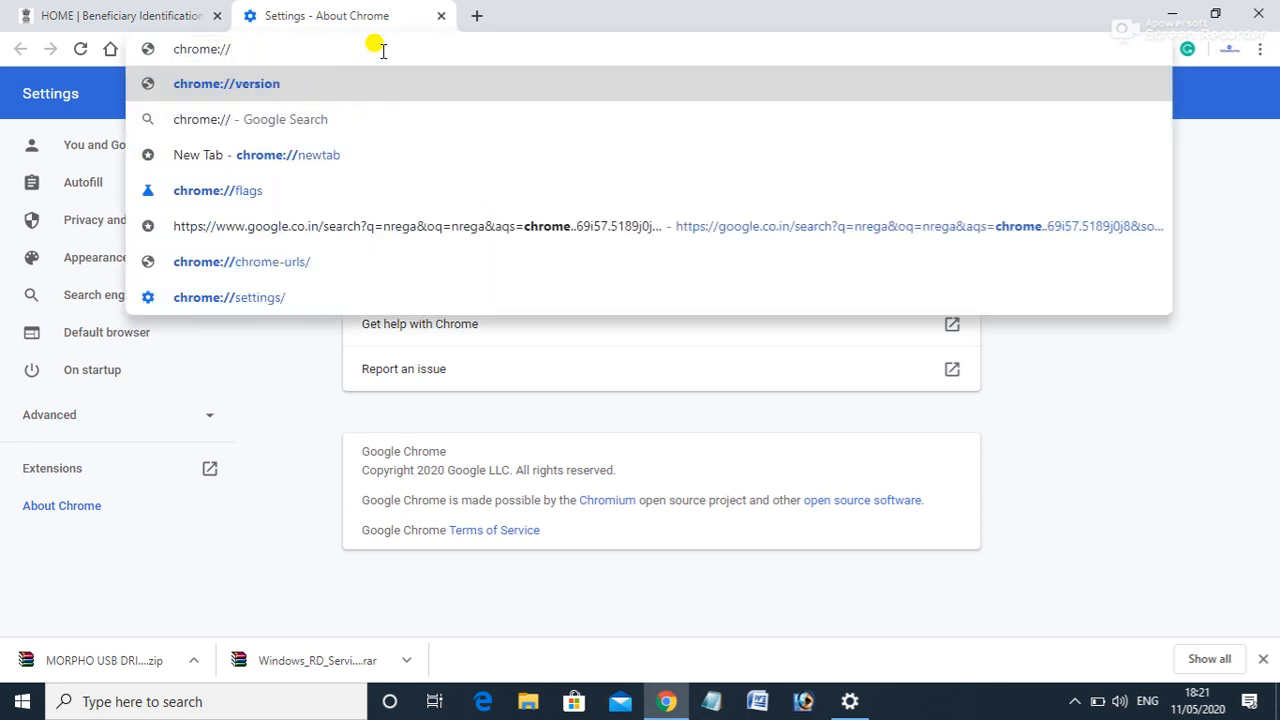
text(flags)
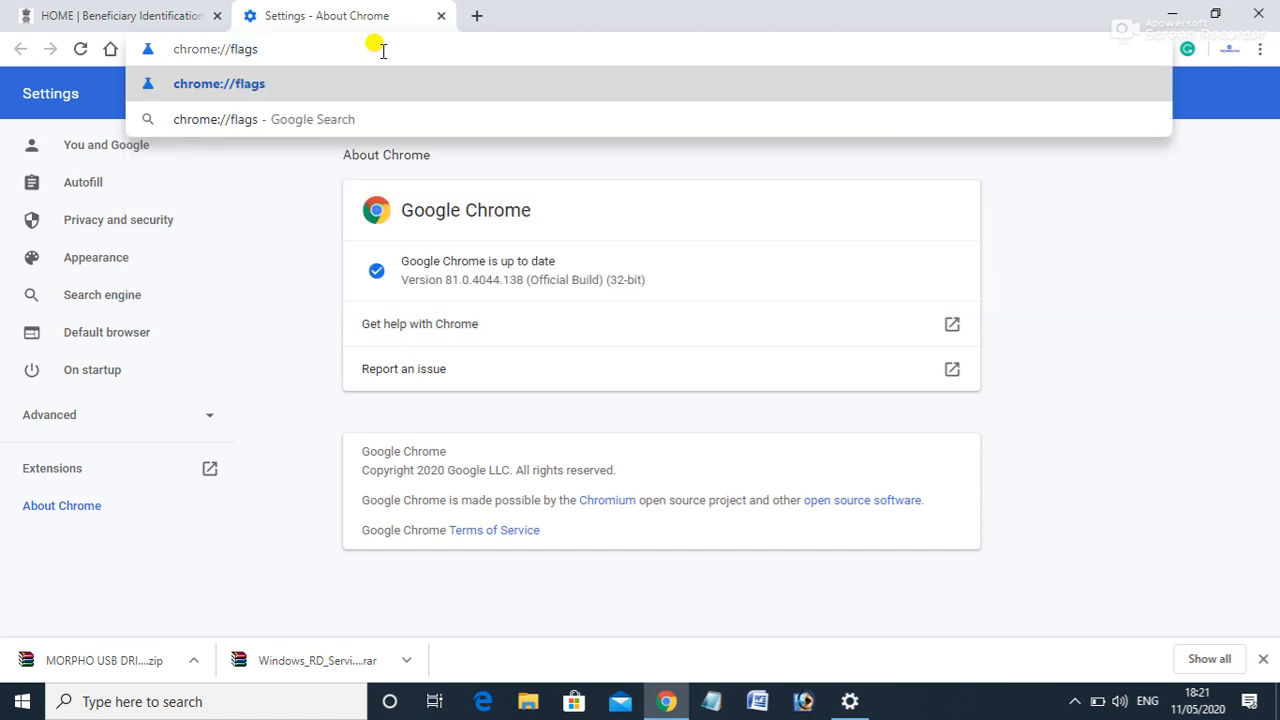
key(Return)
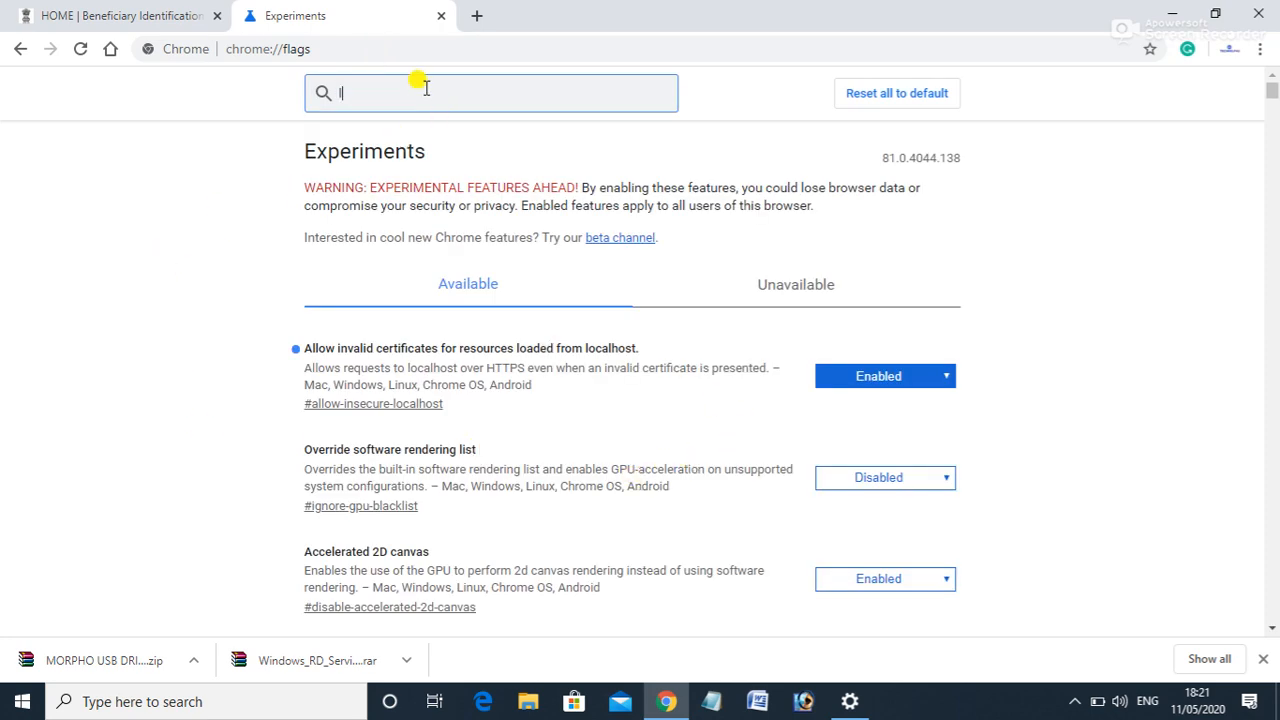
Search the flags for "local" and choose Enabled for "Allow invalid certificates for resources loaded from localhost"
text(local)
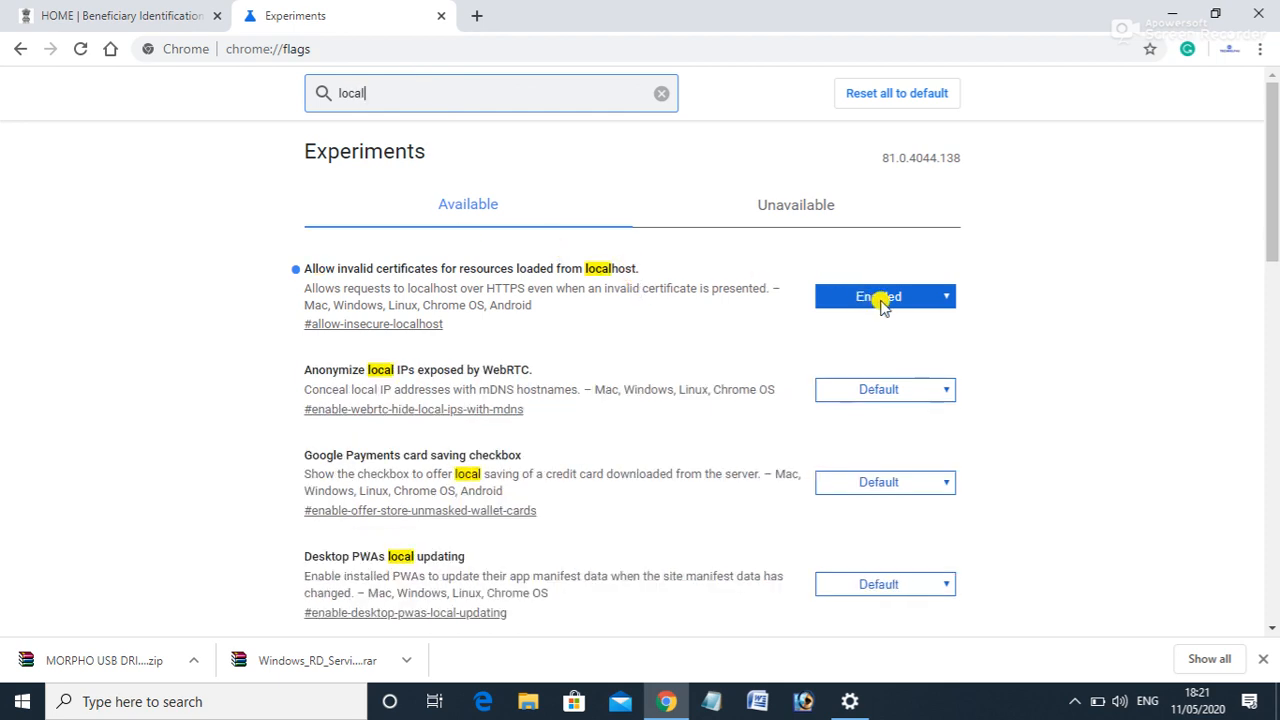
click(916, 304)
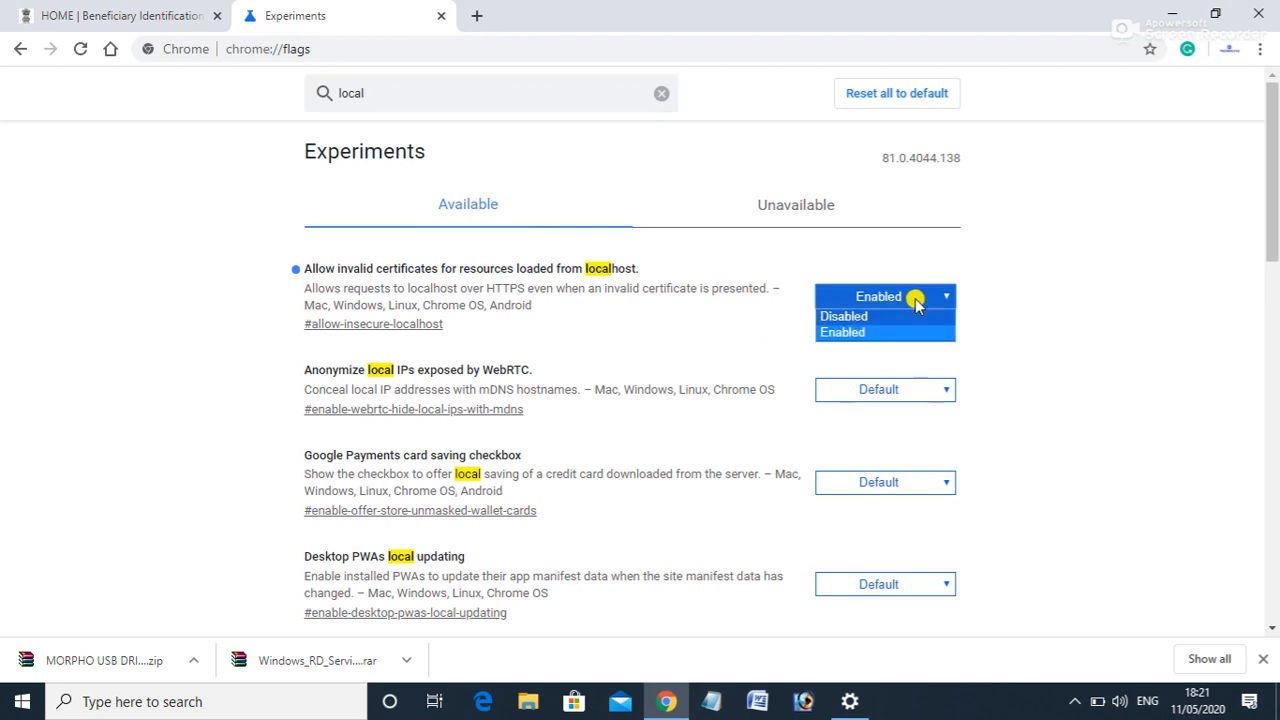
click(873, 334)
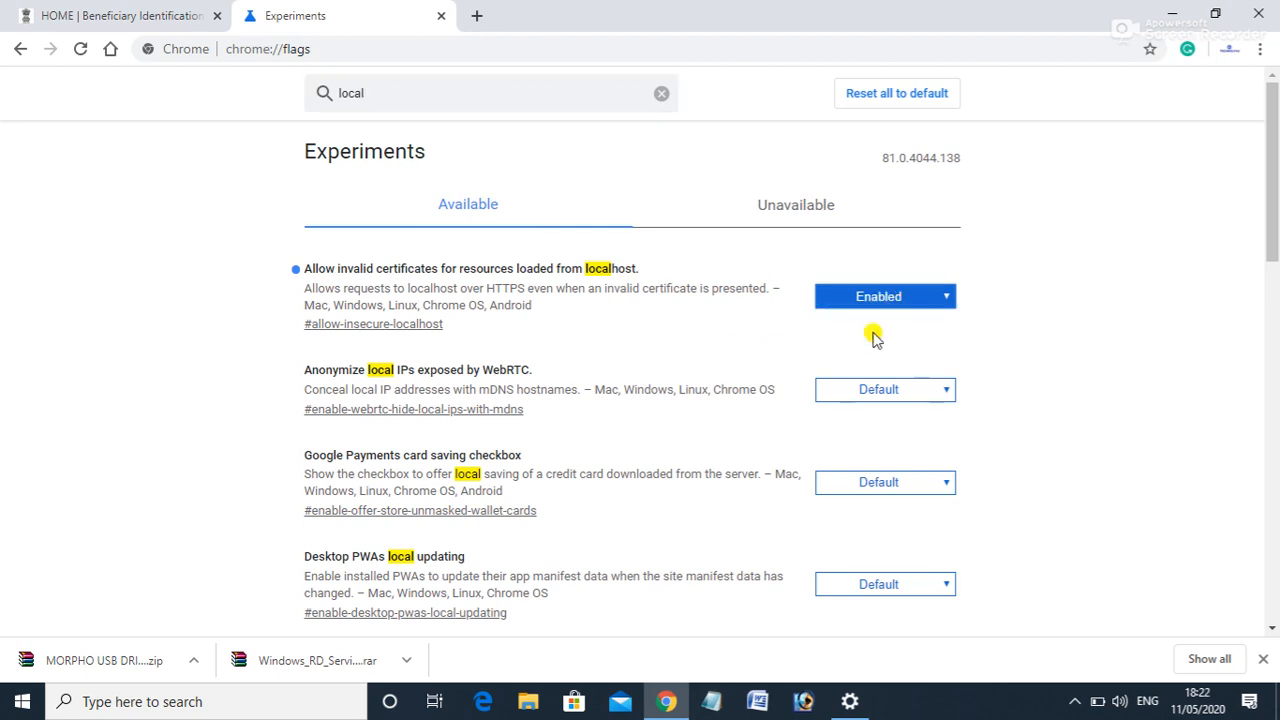
Switch the localhost invalid-certificates flag to Disabled and back to Enabled, and relaunch Chrome
click(888, 297)
click(866, 317)
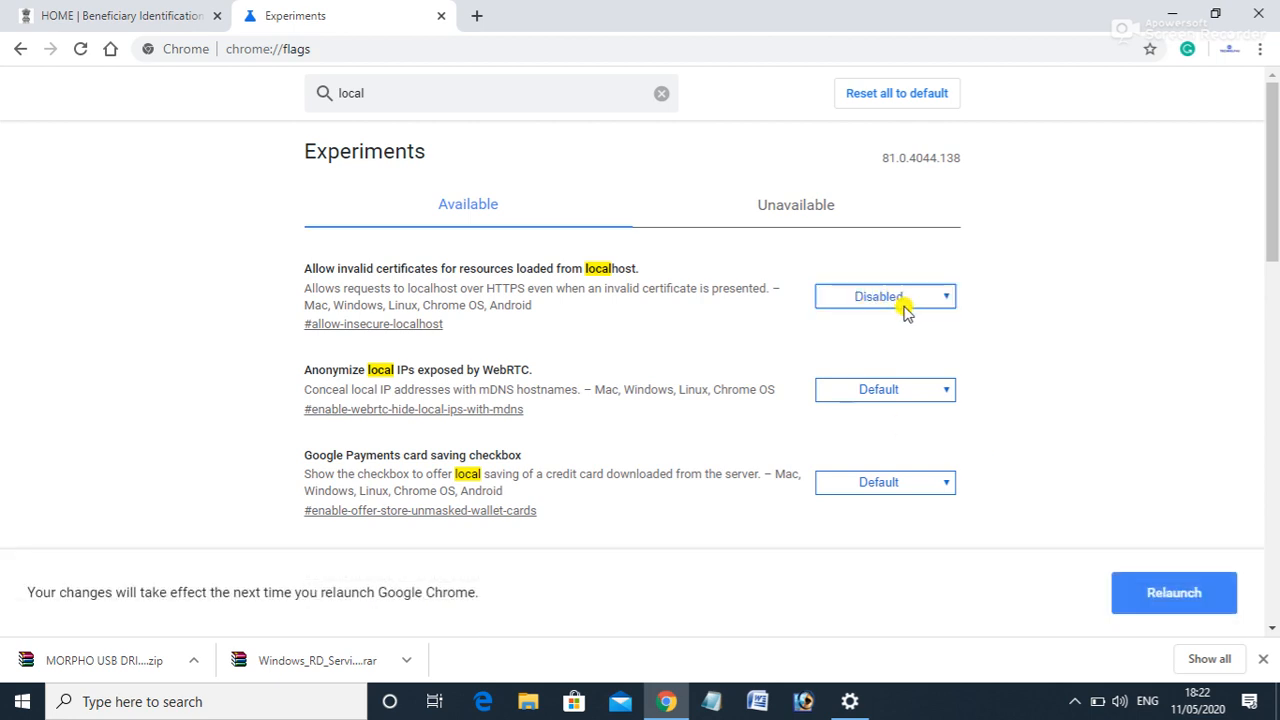
click(903, 304)
click(890, 329)
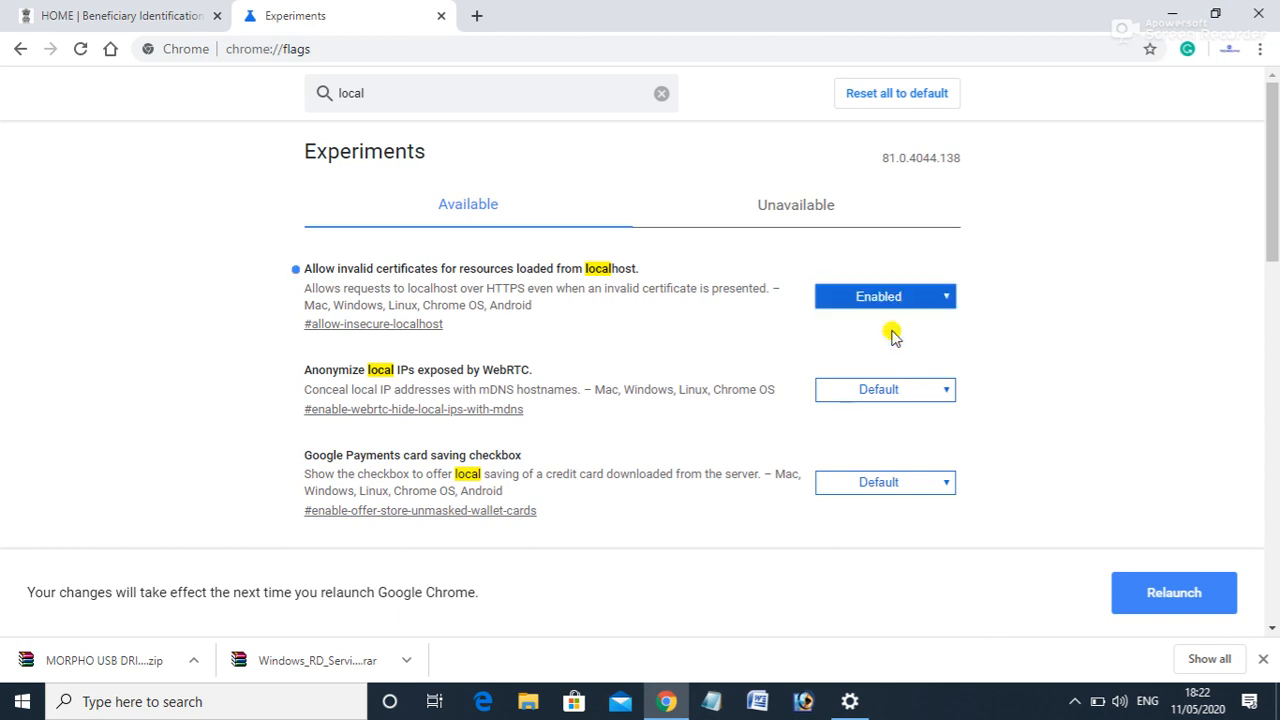
click(1170, 592)
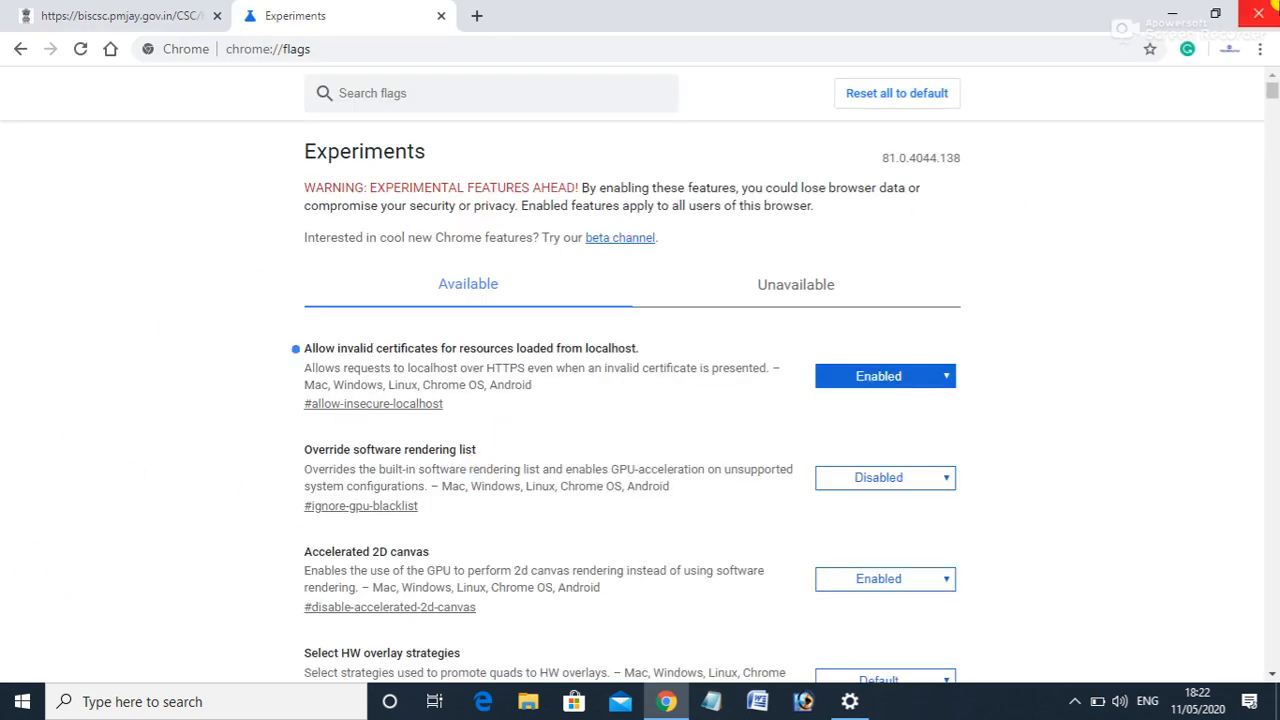
Close the Chrome window and refresh the desktop
click(1274, 14)
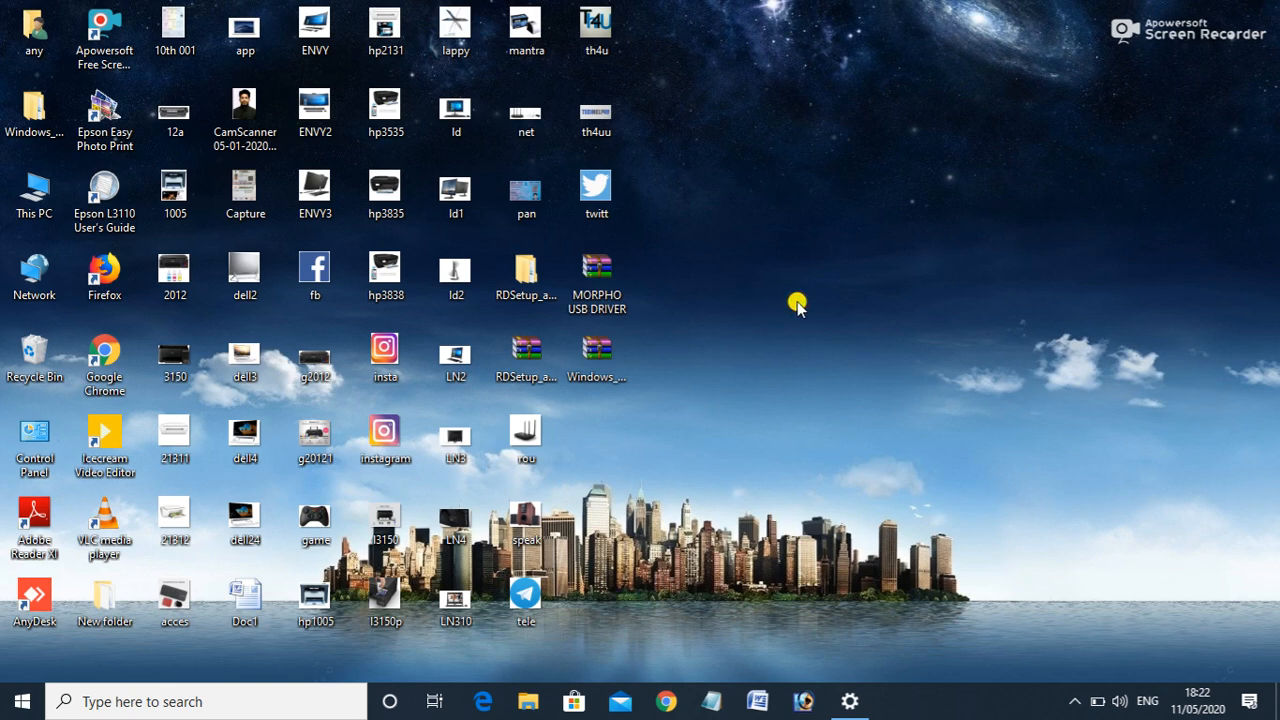
right_click(797, 303)
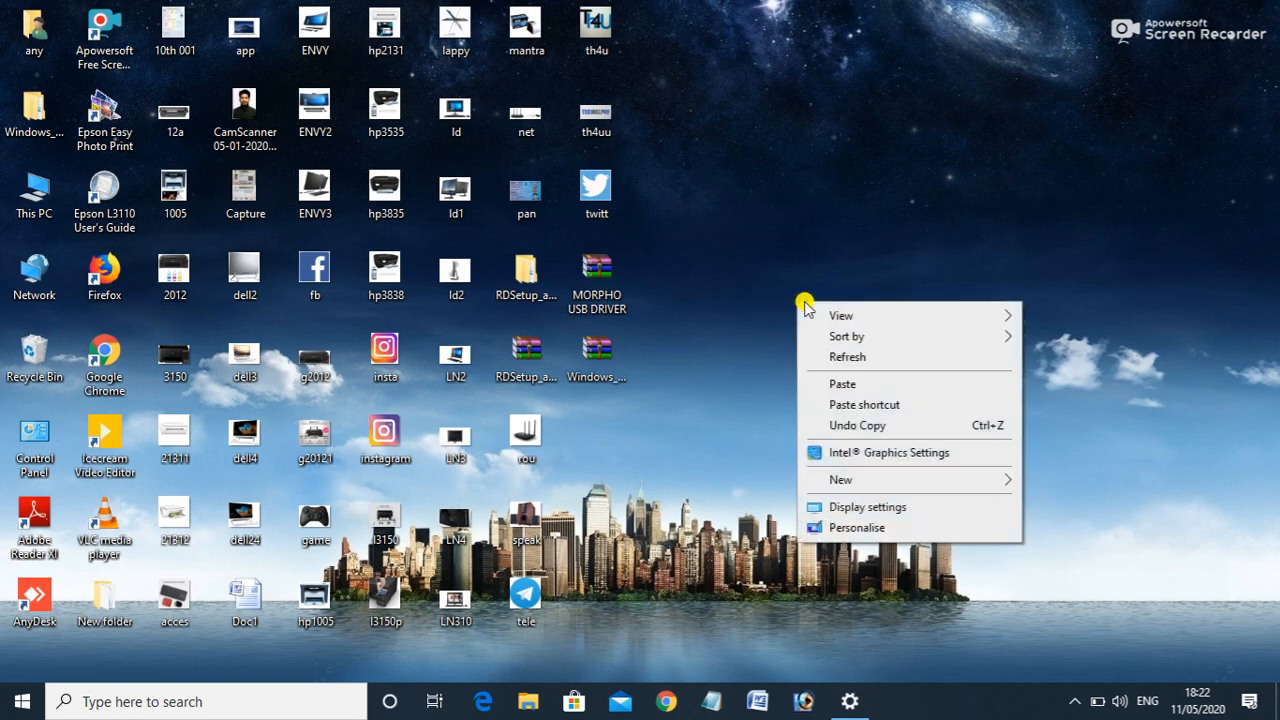
click(845, 357)
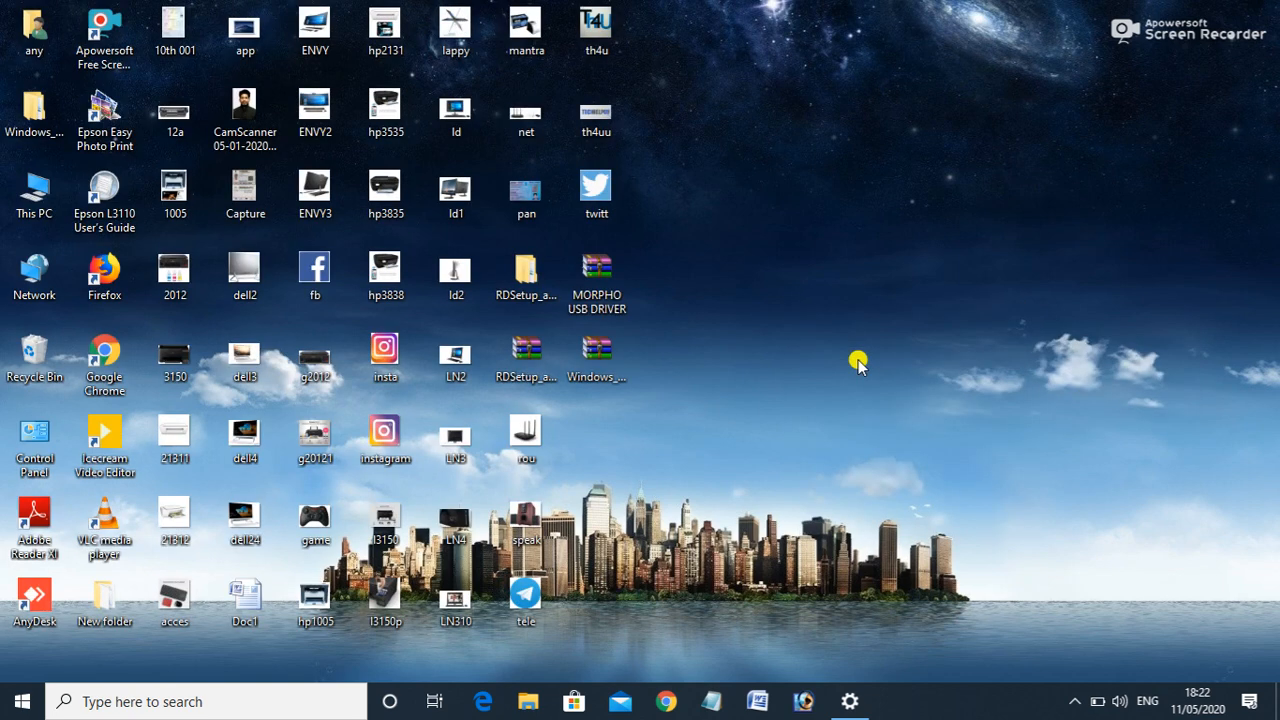